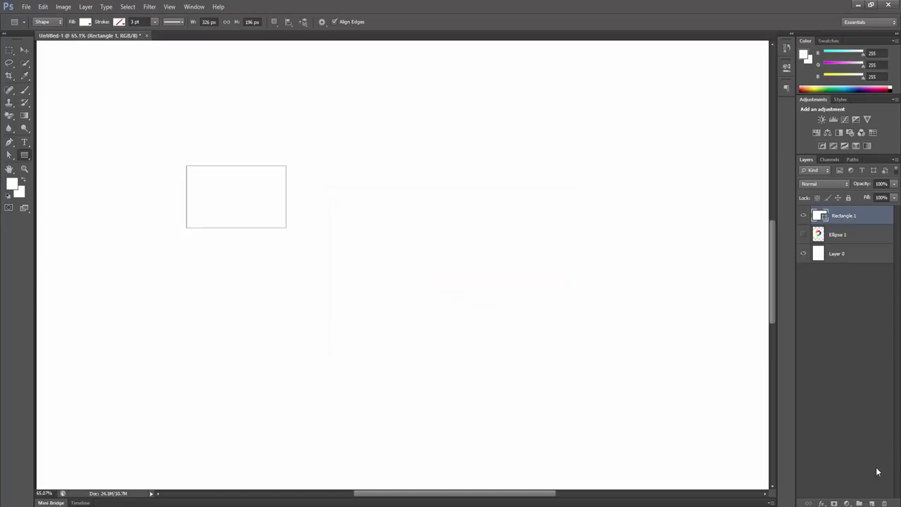
Delete the Rectangle 1 layer.
{"action": "left_click", "coordinate": [885, 504]}
{"action": "left_click", "coordinate": [411, 195]}
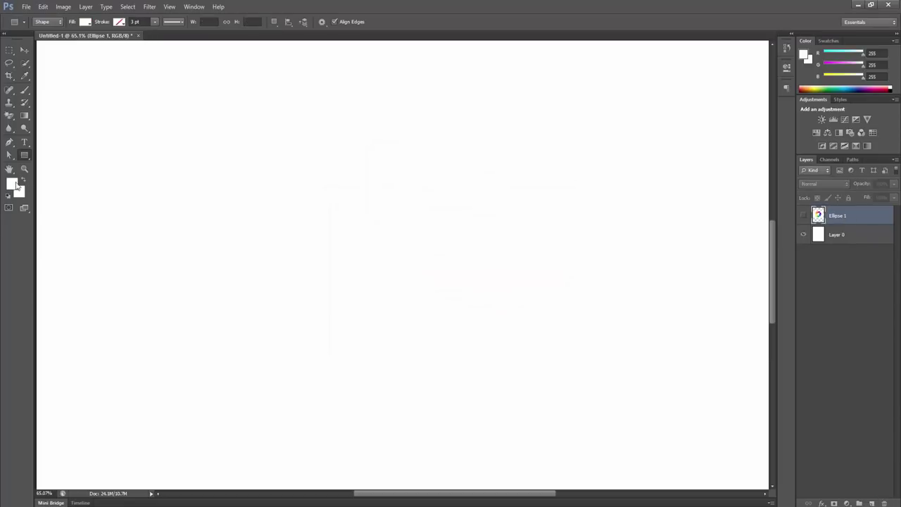
Open the foreground color picker and view its spectrum by saturation, red, green and blue, ending on hue.
{"action": "left_click", "coordinate": [11, 183]}
{"action": "left_click_drag", "start_coordinate": [483, 192], "coordinate": [438, 180]}
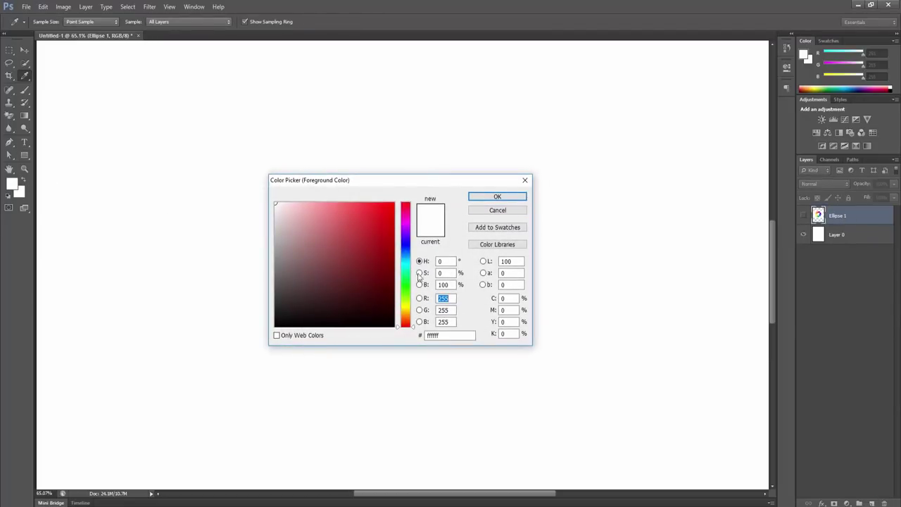
{"action": "left_click", "coordinate": [419, 273]}
{"action": "key", "text": "alt+h"}
{"action": "left_click", "coordinate": [420, 298]}
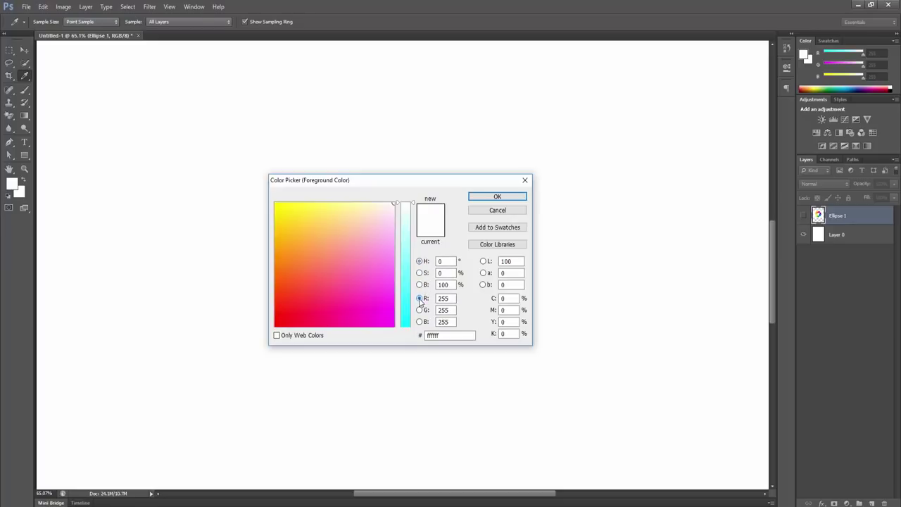
{"action": "left_click", "coordinate": [419, 310]}
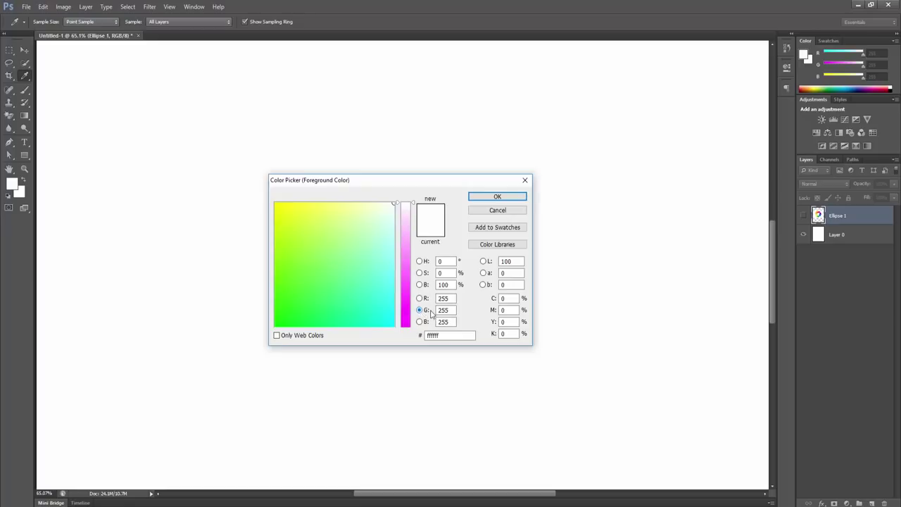
{"action": "left_click", "coordinate": [420, 322]}
{"action": "left_click", "coordinate": [420, 261]}
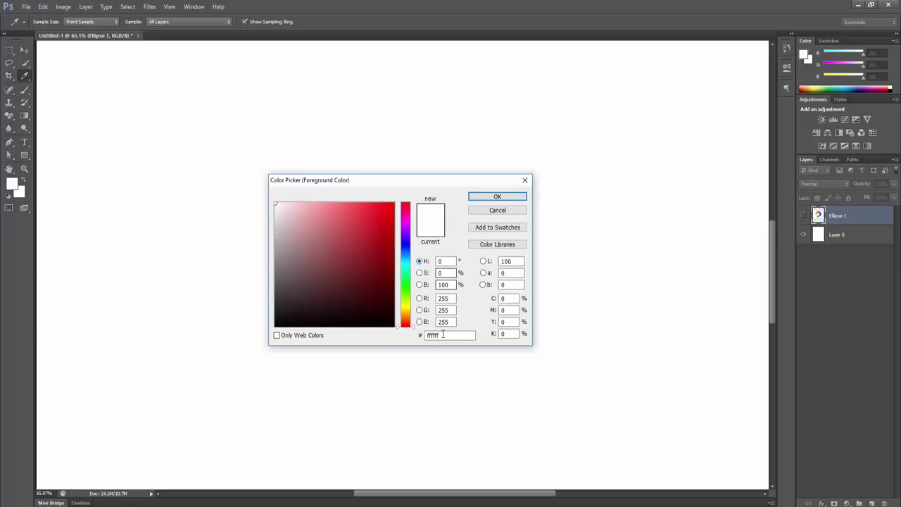
Set the foreground color to pure blue with RGB values 0, 0, 255.
{"action": "left_click", "coordinate": [445, 322]}
{"action": "type", "text": "0"}
{"action": "key", "text": "BackSpace"}
{"action": "type", "text": "255"}
{"action": "key", "text": "shift+Tab"}
{"action": "type", "text": "0"}
{"action": "key", "text": "shift+Tab"}
{"action": "type", "text": "0"}
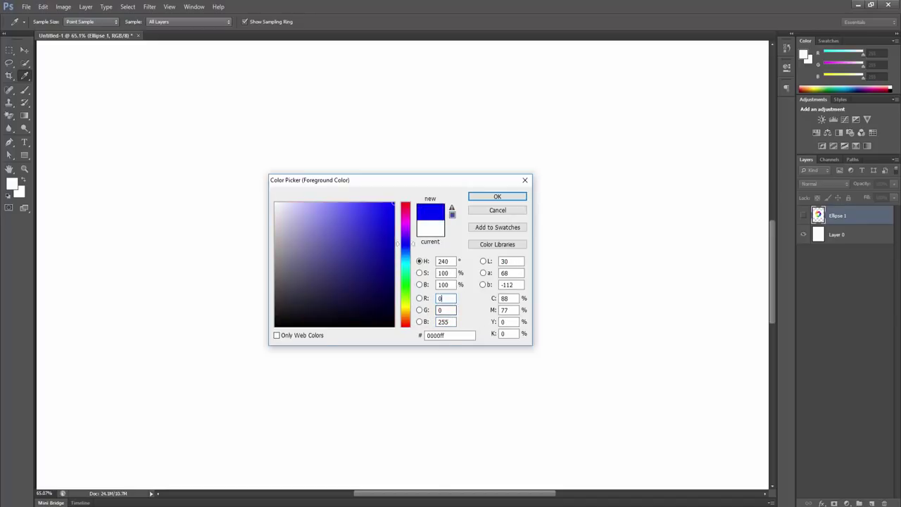
{"action": "key", "text": "Tab"}
{"action": "key", "text": "Tab"}
{"action": "left_click", "coordinate": [497, 197]}
Draw a blue rectangle about 411 by 192 px and place a duplicate beside it on the same level.
{"action": "key", "text": "u"}
{"action": "mouse_move", "coordinate": [281, 224]}
{"action": "left_mouse_down"}
{"action": "mouse_move", "coordinate": [406, 285]}
{"action": "mouse_move", "coordinate": [198, 258]}
{"action": "left_mouse_up"}
{"action": "left_click", "coordinate": [24, 50]}
{"action": "key", "text": "Right"}
{"action": "left_click_drag", "start_coordinate": [314, 246], "coordinate": [531, 298]}
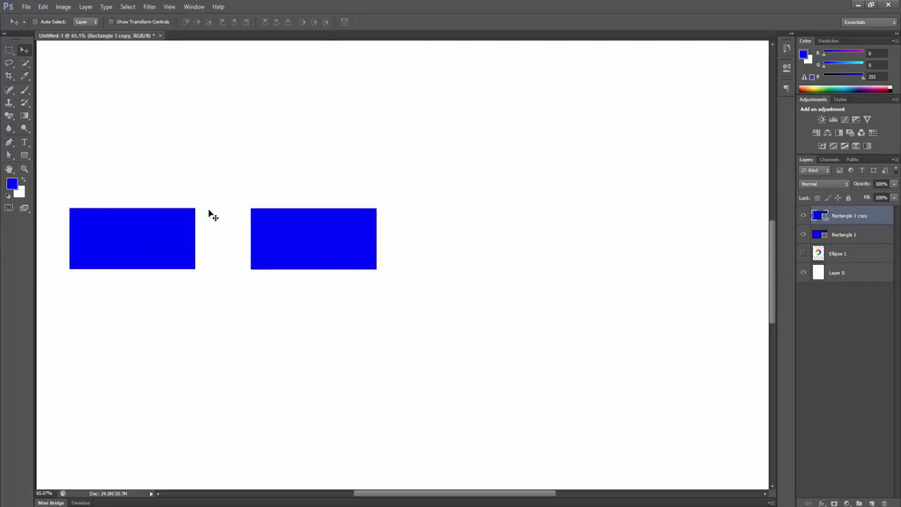
Change the duplicate rectangle's fill to pure red with RGB values 255, 0, 0.
{"action": "double_click", "coordinate": [819, 215]}
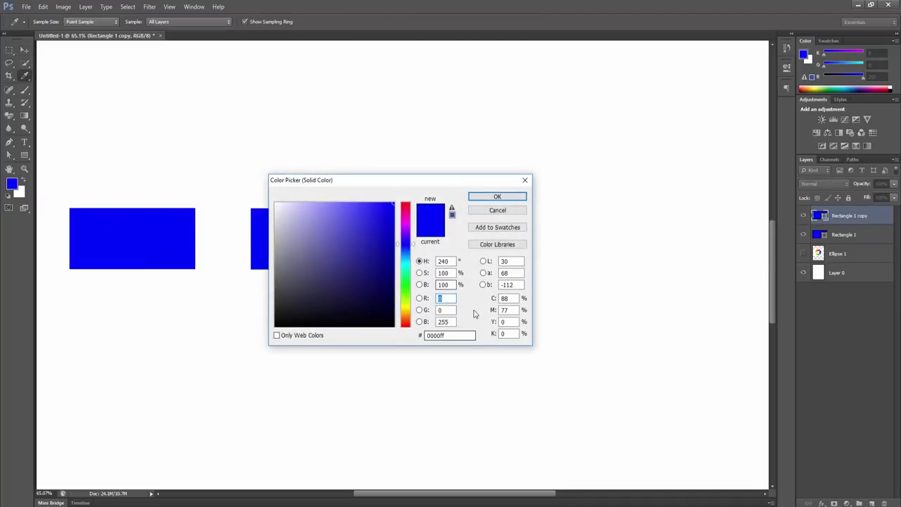
{"action": "left_click", "coordinate": [450, 299]}
{"action": "left_click", "coordinate": [454, 309]}
{"action": "left_click", "coordinate": [450, 322]}
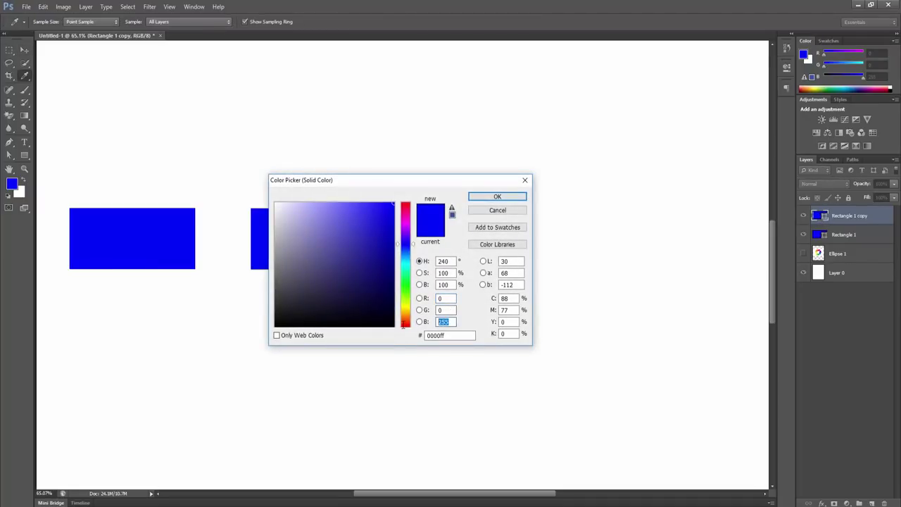
{"action": "type", "text": "0"}
{"action": "left_click", "coordinate": [451, 310]}
{"action": "type", "text": "3"}
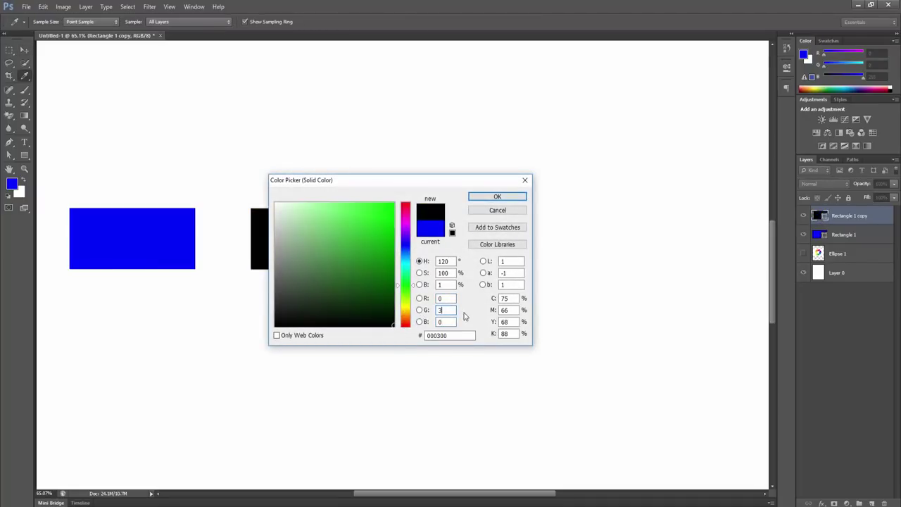
{"action": "left_click", "coordinate": [445, 298]}
{"action": "type", "text": "2"}
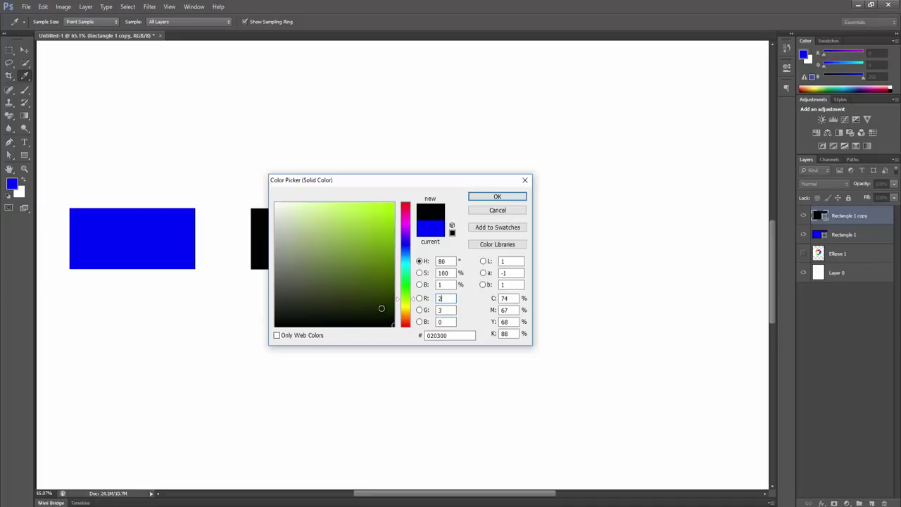
{"action": "type", "text": "55"}
{"action": "key", "text": "Tab"}
{"action": "type", "text": "0"}
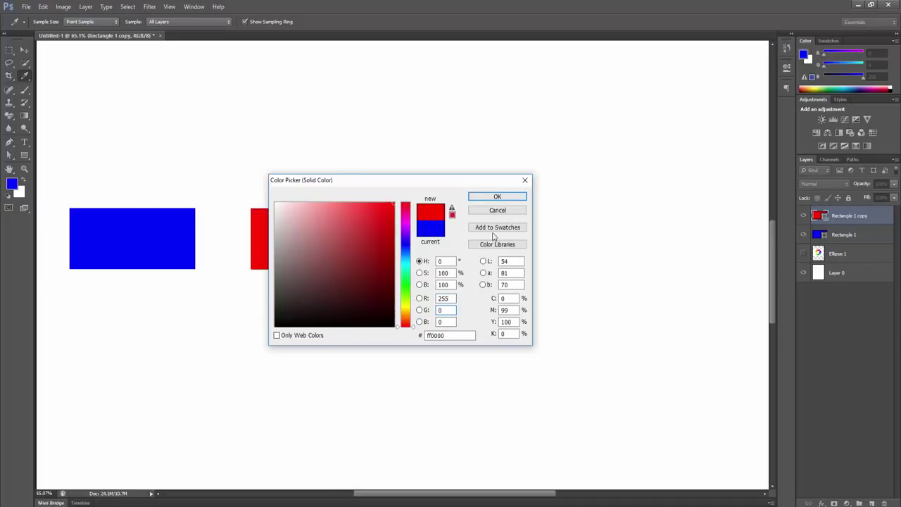
{"action": "left_click", "coordinate": [497, 198]}
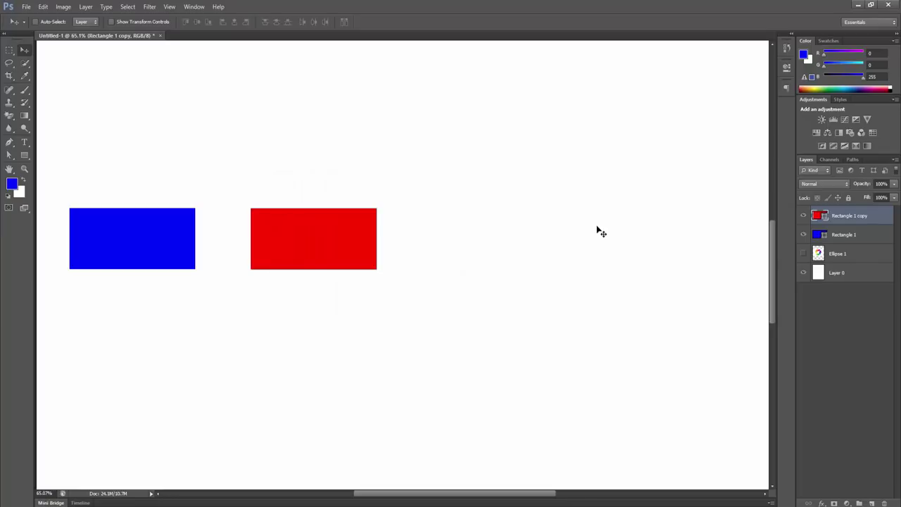
Try a saturation of 80% on the red rectangle's fill, with the color picker moved clear of the shape.
{"action": "double_click", "coordinate": [820, 216]}
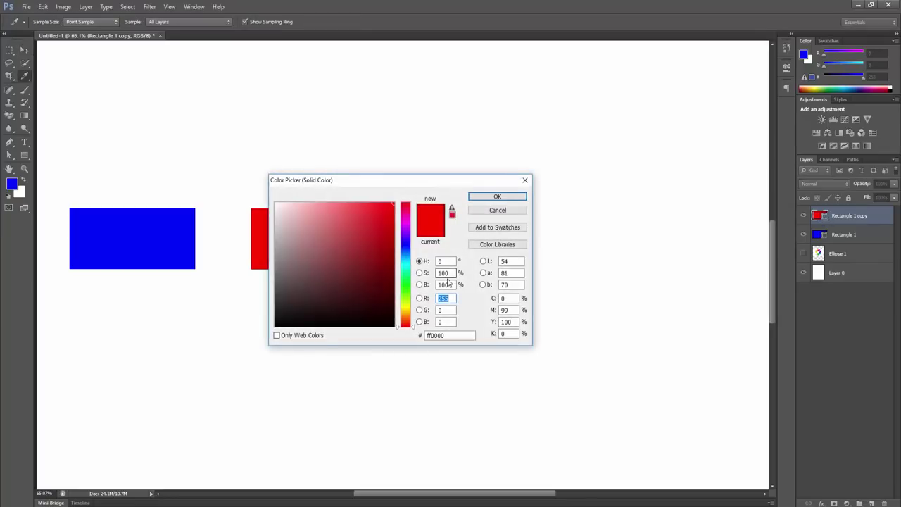
{"action": "key", "text": "shift+Tab"}
{"action": "key", "text": "shift+Tab"}
{"action": "left_click_drag", "start_coordinate": [366, 205], "coordinate": [394, 203]}
{"action": "double_click", "coordinate": [442, 273]}
{"action": "type", "text": "80"}
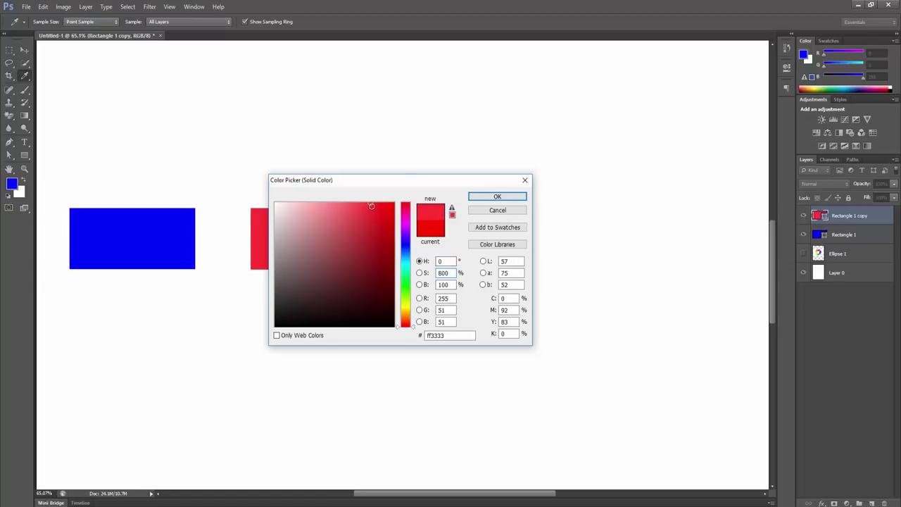
{"action": "left_click_drag", "start_coordinate": [504, 180], "coordinate": [619, 180]}
{"action": "type", "text": "0"}
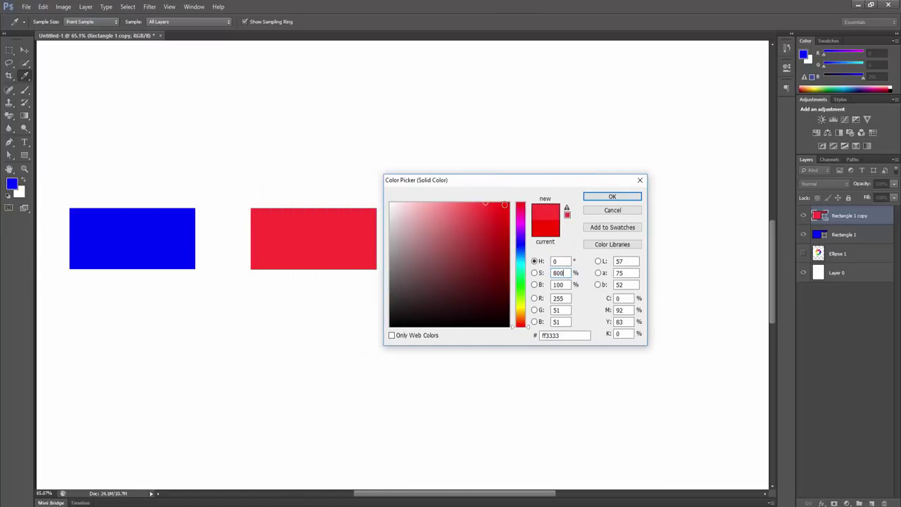
{"action": "left_click", "coordinate": [454, 194]}
{"action": "type", "text": "83"}
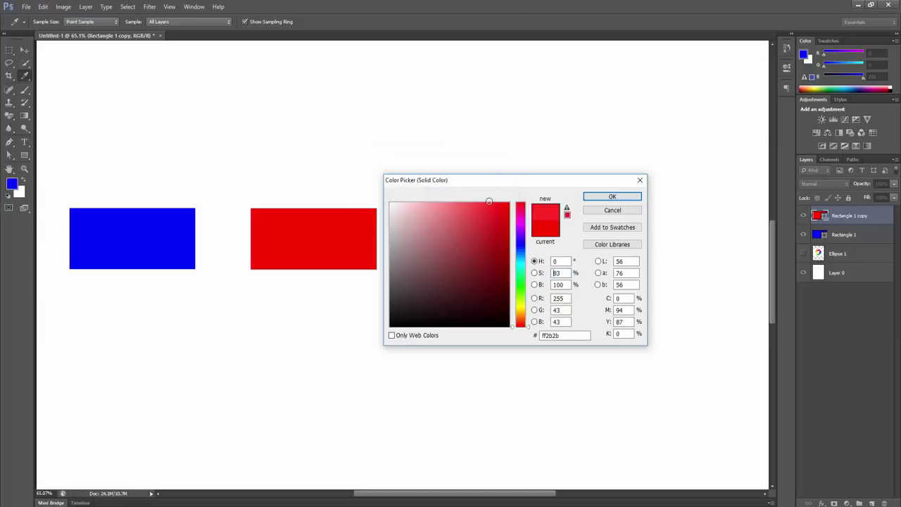
{"action": "double_click", "coordinate": [556, 273]}
{"action": "type", "text": "80"}
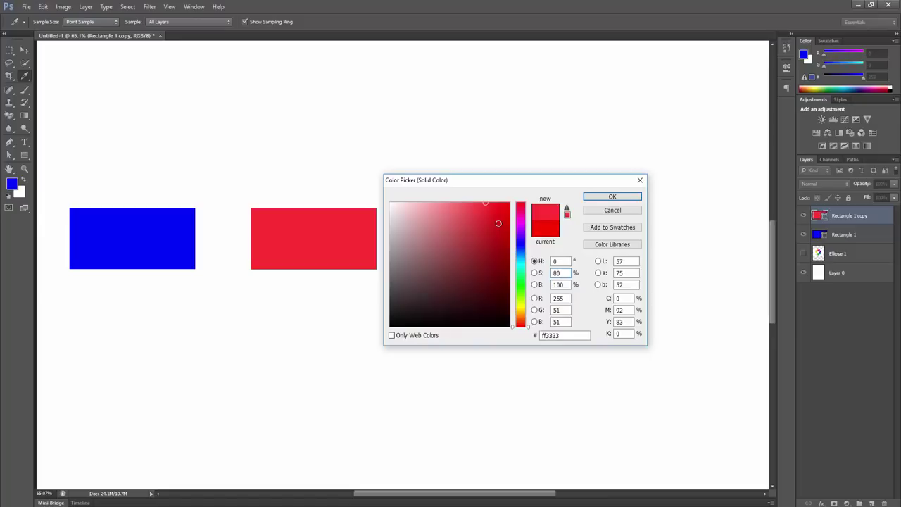
View the spectrum by brightness, return to hue, and try a brightness of 80% on the red fill.
{"action": "left_click", "coordinate": [534, 284]}
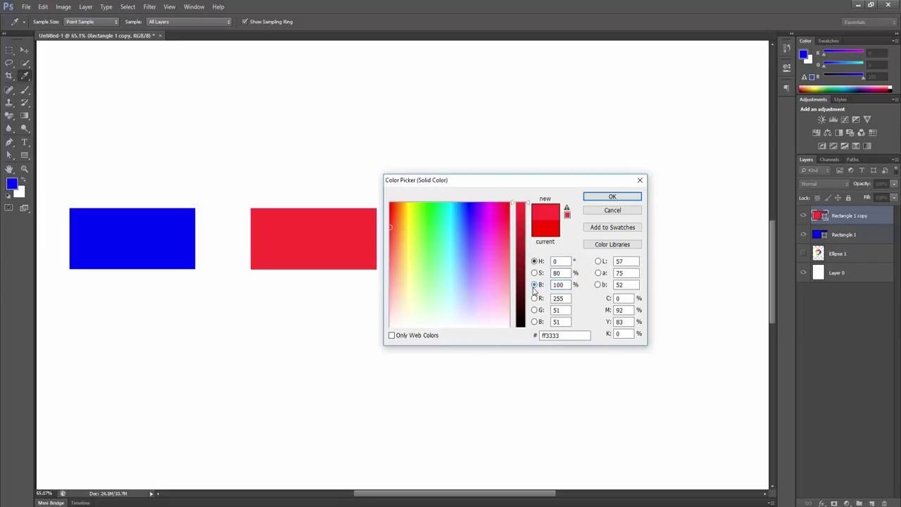
{"action": "left_click", "coordinate": [534, 261]}
{"action": "double_click", "coordinate": [558, 284]}
{"action": "type", "text": "80"}
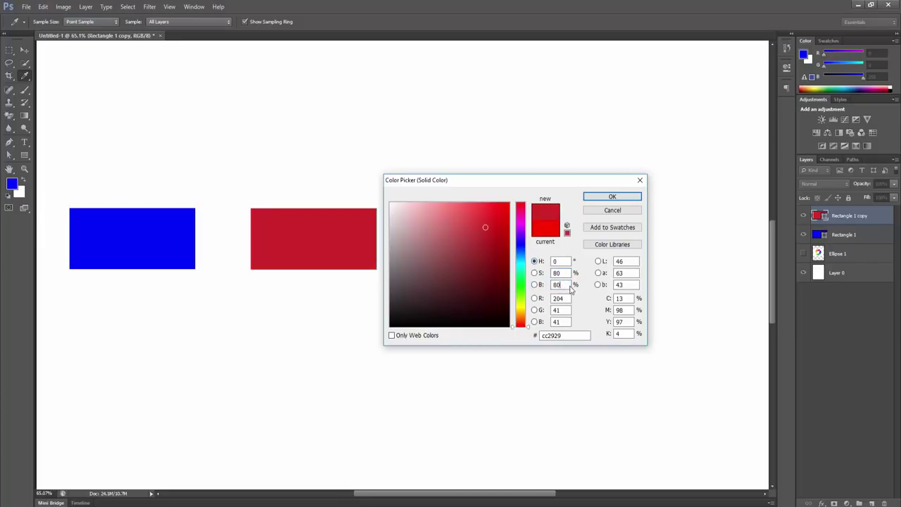
Set the red fill's saturation to 100% and try a brightness of 50%.
{"action": "left_click", "coordinate": [561, 273]}
{"action": "type", "text": "100"}
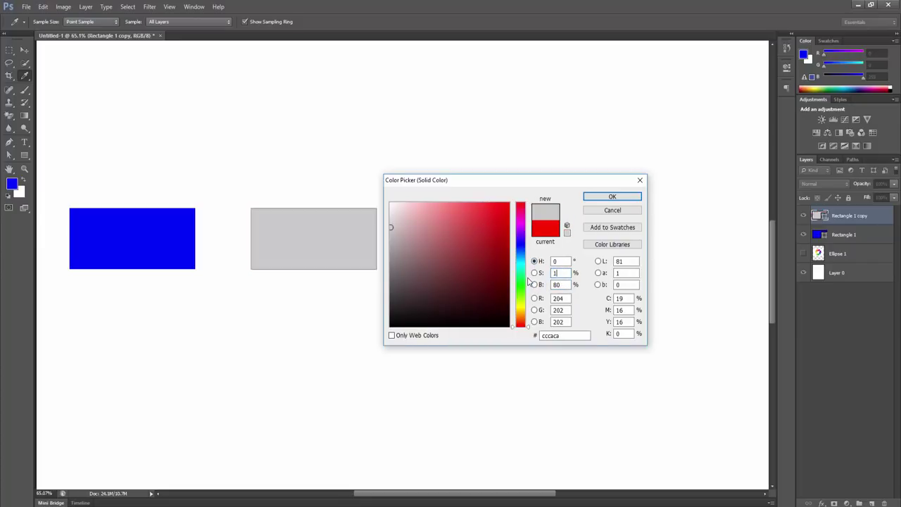
{"action": "double_click", "coordinate": [557, 284]}
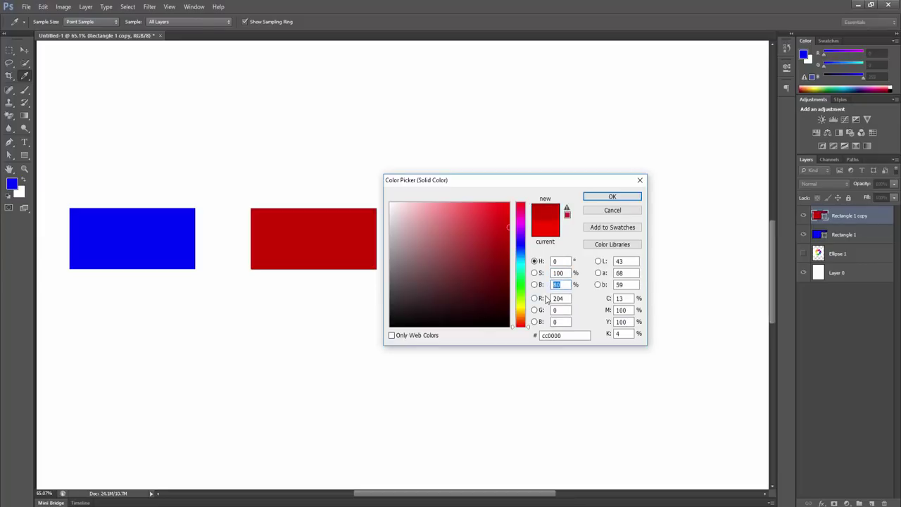
{"action": "type", "text": "50"}
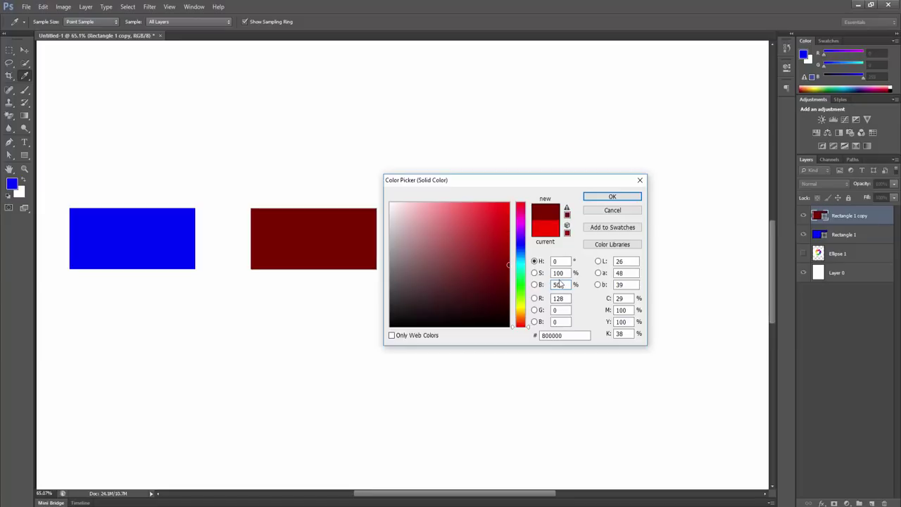
Try the two brightness extremes on the red fill, first 100% and finally 0%.
{"action": "type", "text": "100"}
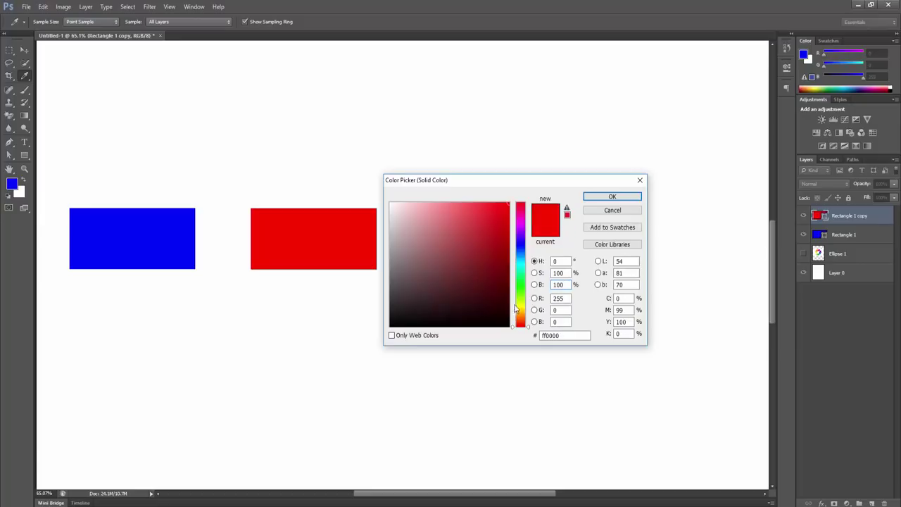
{"action": "key", "text": "BackSpace"}
{"action": "key", "text": "BackSpace"}
{"action": "key", "text": "BackSpace"}
{"action": "type", "text": "0"}
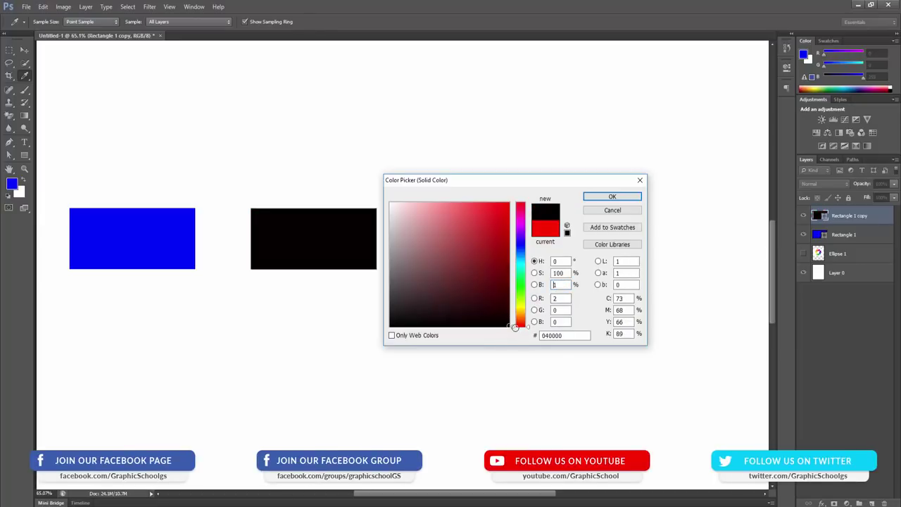
Try brightness values of 10%, 50% and 80% on the fully saturated red fill.
{"action": "double_click", "coordinate": [560, 285]}
{"action": "type", "text": "10"}
{"action": "type", "text": "50"}
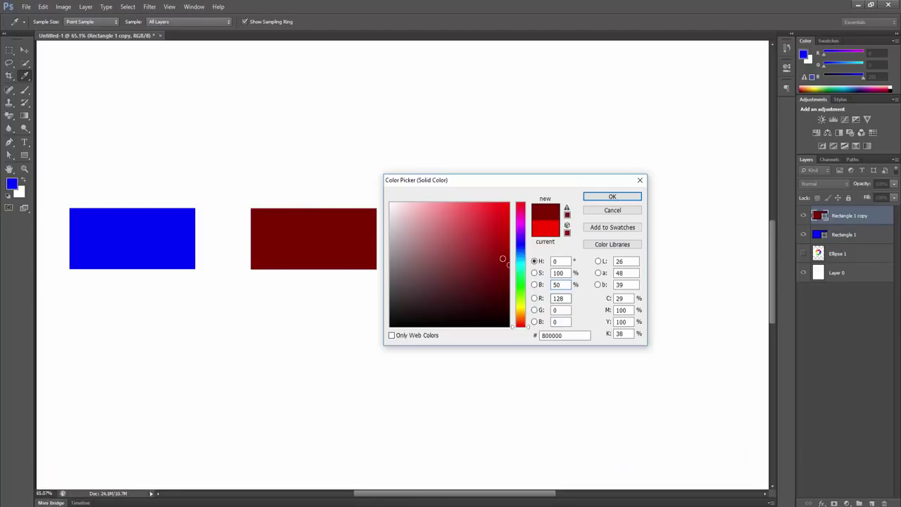
{"action": "double_click", "coordinate": [556, 284]}
{"action": "type", "text": "80"}
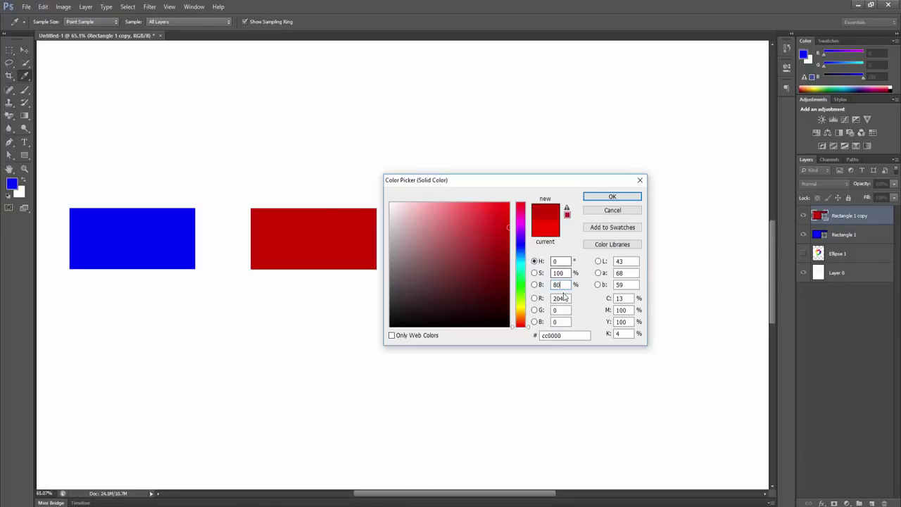
Try a pure blue fill on the duplicate rectangle with RGB values 0, 0, 255.
{"action": "left_click", "coordinate": [561, 322]}
{"action": "type", "text": "255"}
{"action": "double_click", "coordinate": [559, 298]}
{"action": "type", "text": "0"}
Try saturation values of 80%, 90% and 100% on the blue fill, followed by brightness values of 60% and 90%.
{"action": "left_click", "coordinate": [560, 262]}
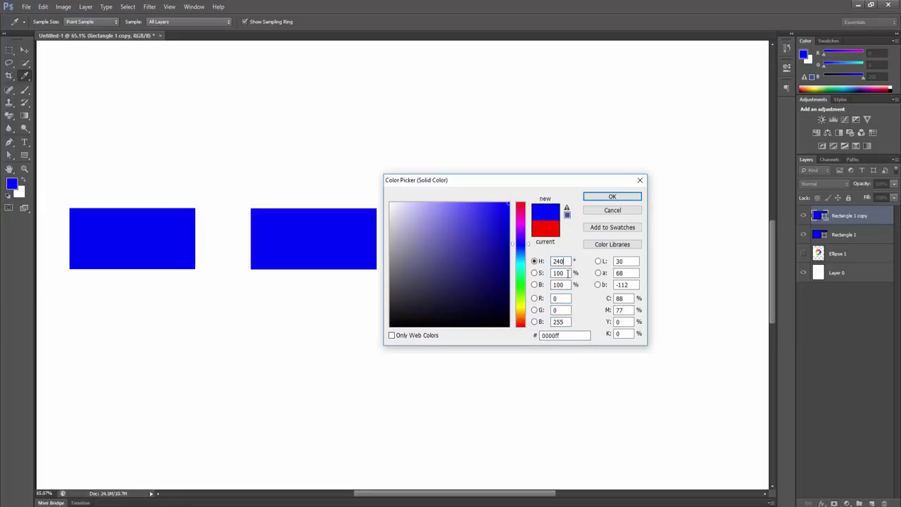
{"action": "type", "text": "80"}
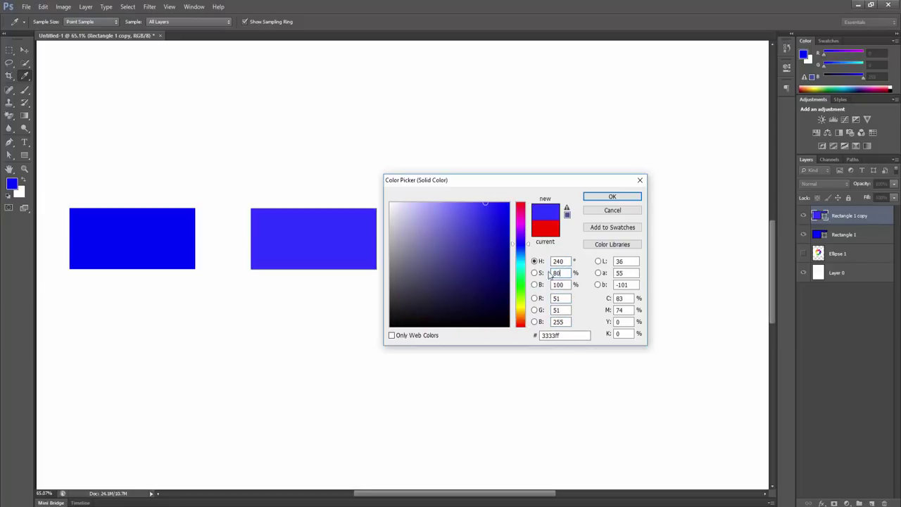
{"action": "left_click_drag", "start_coordinate": [483, 203], "coordinate": [471, 202]}
{"action": "type", "text": "80"}
{"action": "type", "text": "90"}
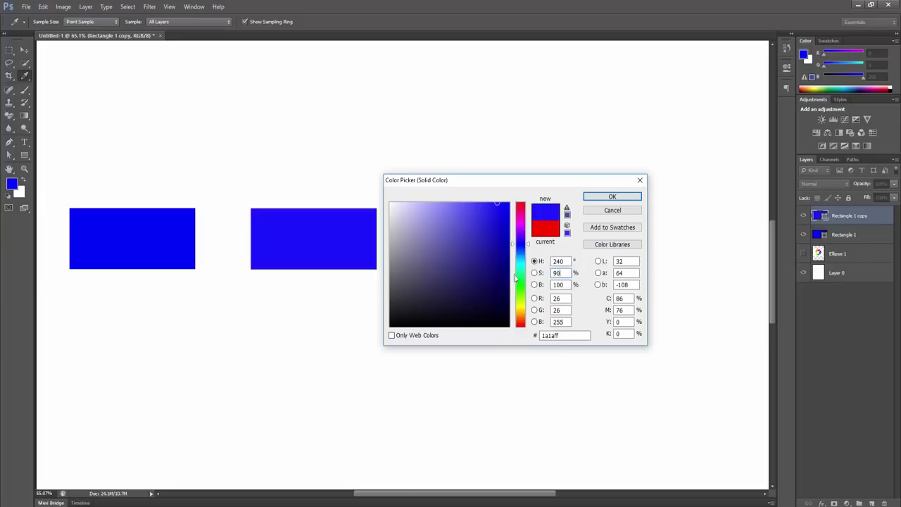
{"action": "mouse_move", "coordinate": [484, 205]}
{"action": "left_mouse_down"}
{"action": "mouse_move", "coordinate": [440, 203]}
{"action": "mouse_move", "coordinate": [508, 203]}
{"action": "left_mouse_up"}
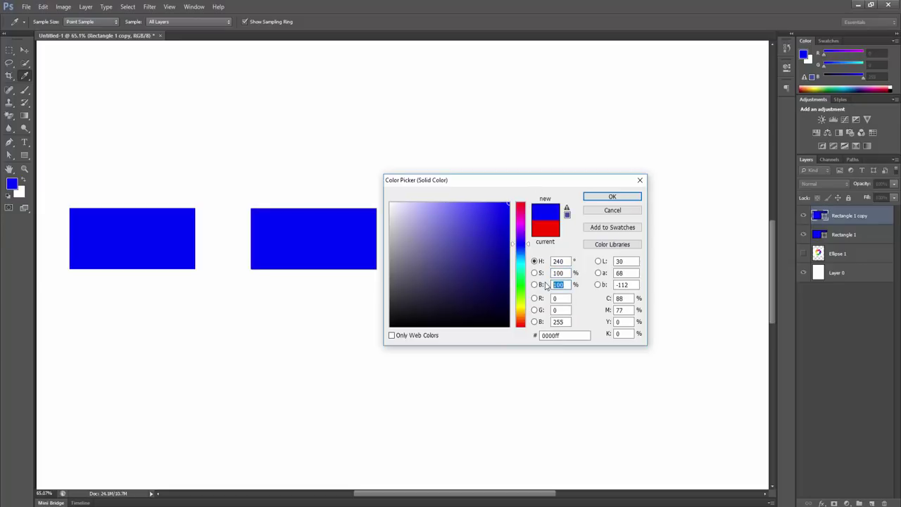
{"action": "type", "text": "60"}
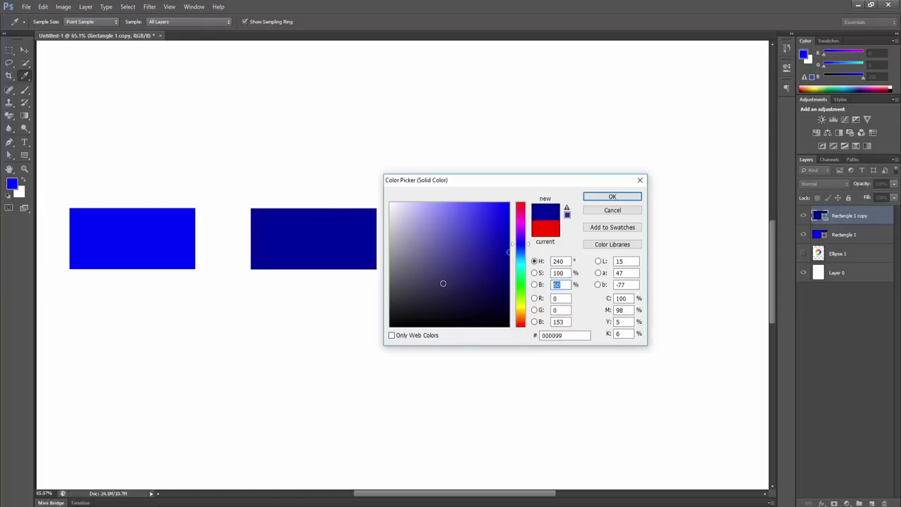
{"action": "type", "text": "90"}
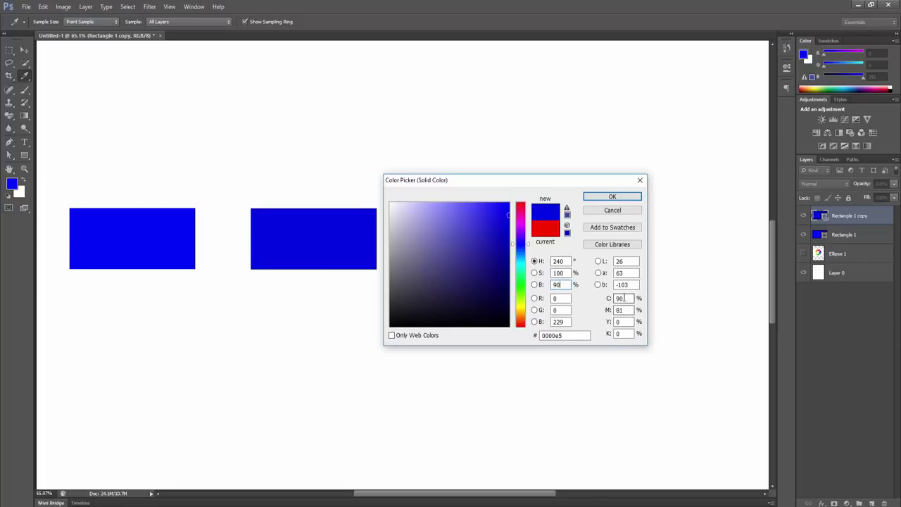
Go through the cyan, magenta, yellow and black values of the blue fill and cancel the color changes.
{"action": "double_click", "coordinate": [619, 298]}
{"action": "double_click", "coordinate": [620, 310]}
{"action": "double_click", "coordinate": [625, 322]}
{"action": "double_click", "coordinate": [627, 333]}
{"action": "left_click", "coordinate": [589, 211]}
Draw a red circle about 121 px in diameter above the blue rectangle with the Ellipse Tool.
{"action": "right_click", "coordinate": [24, 155]}
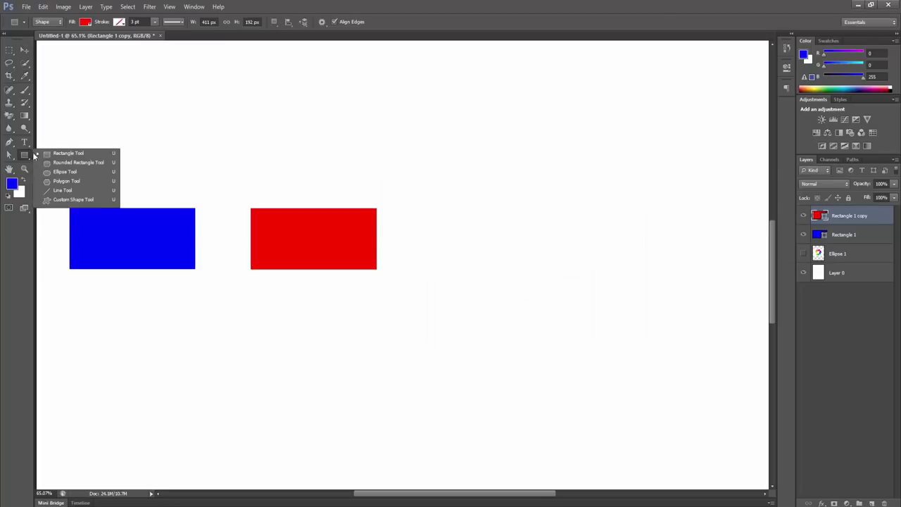
{"action": "left_click", "coordinate": [62, 173]}
{"action": "left_click_drag", "start_coordinate": [144, 147], "coordinate": [180, 109]}
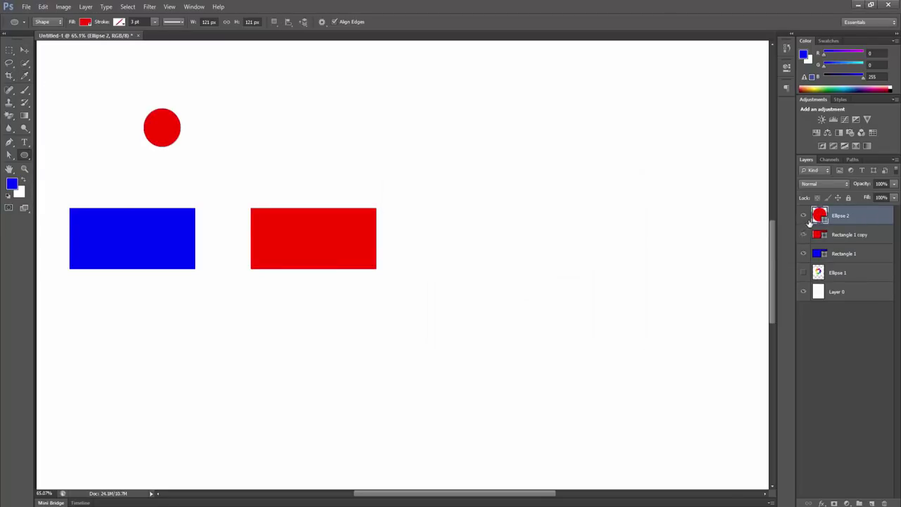
Try a pure cyan fill on the circle with cyan 100%, magenta 0% and yellow 0%.
{"action": "double_click", "coordinate": [820, 218]}
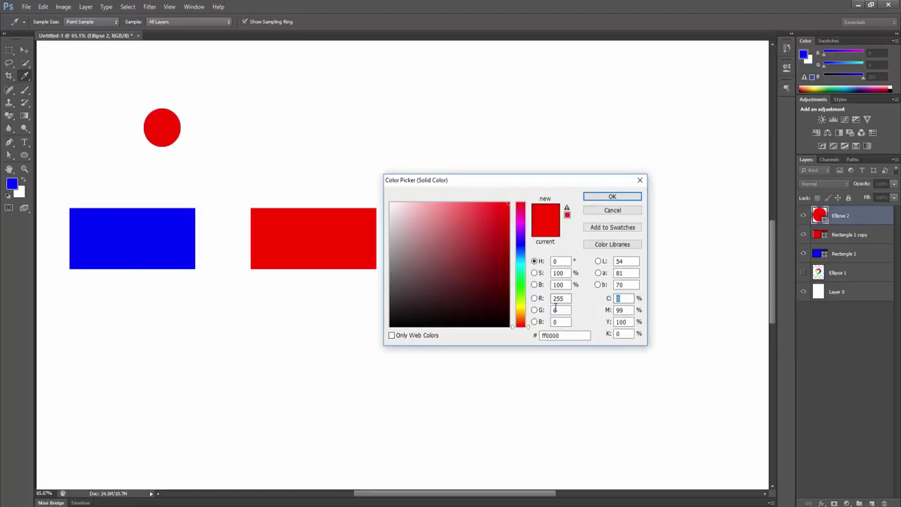
{"action": "type", "text": "100"}
{"action": "key", "text": "Tab"}
{"action": "type", "text": "0"}
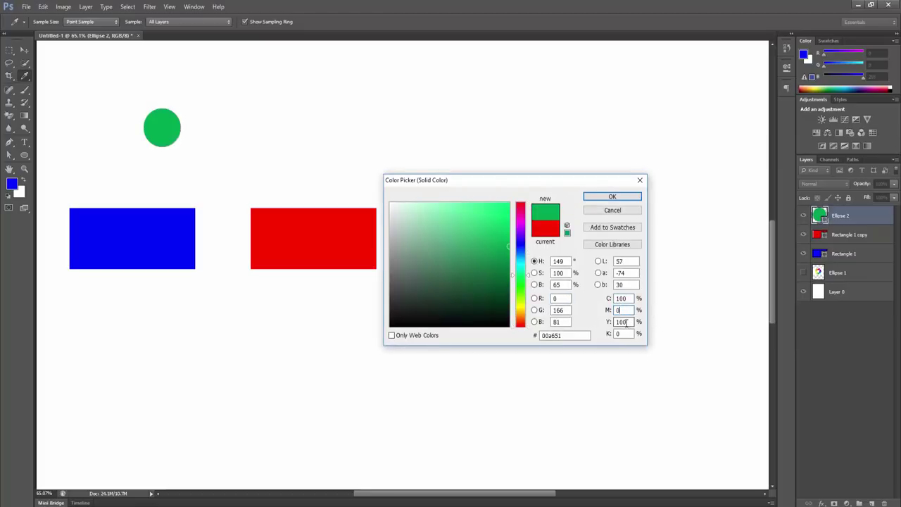
{"action": "key", "text": "Tab"}
{"action": "type", "text": "0"}
{"action": "key", "text": "Tab"}
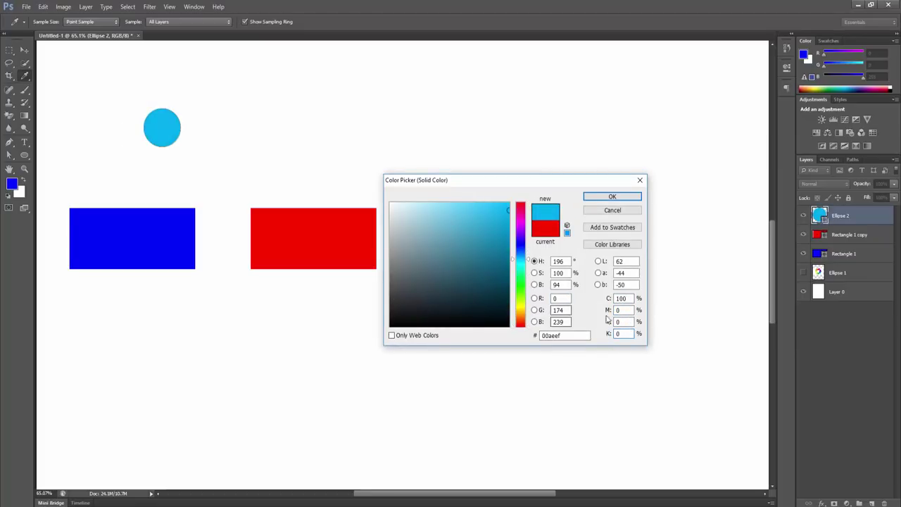
Raise the magenta and yellow values of the circle's fill to 100% each.
{"action": "left_click", "coordinate": [626, 310]}
{"action": "type", "text": "100"}
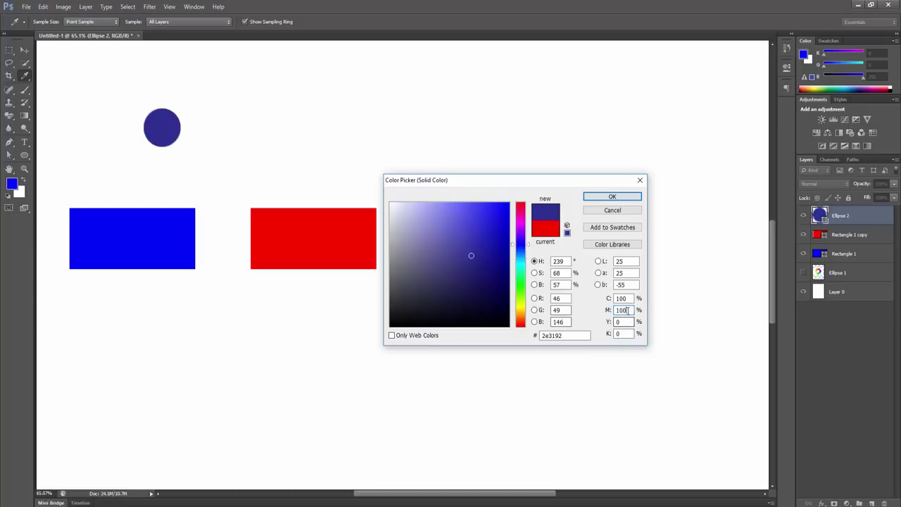
{"action": "key", "text": "Tab"}
{"action": "type", "text": "100"}
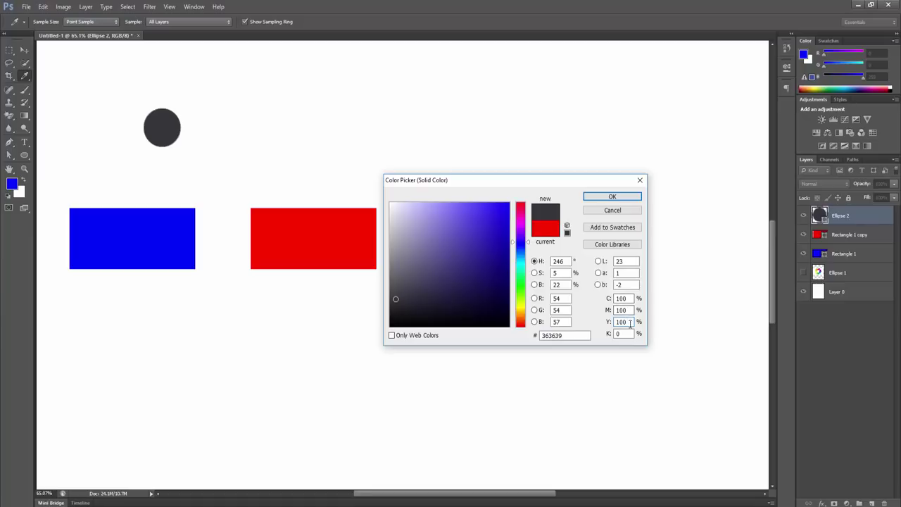
Set yellow and cyan to 0% for a pure magenta fill on the circle.
{"action": "double_click", "coordinate": [620, 298]}
{"action": "key", "text": "BackSpace"}
{"action": "left_click", "coordinate": [623, 321]}
{"action": "key", "text": "Return"}
{"action": "double_click", "coordinate": [621, 322]}
{"action": "type", "text": "0"}
{"action": "double_click", "coordinate": [621, 298]}
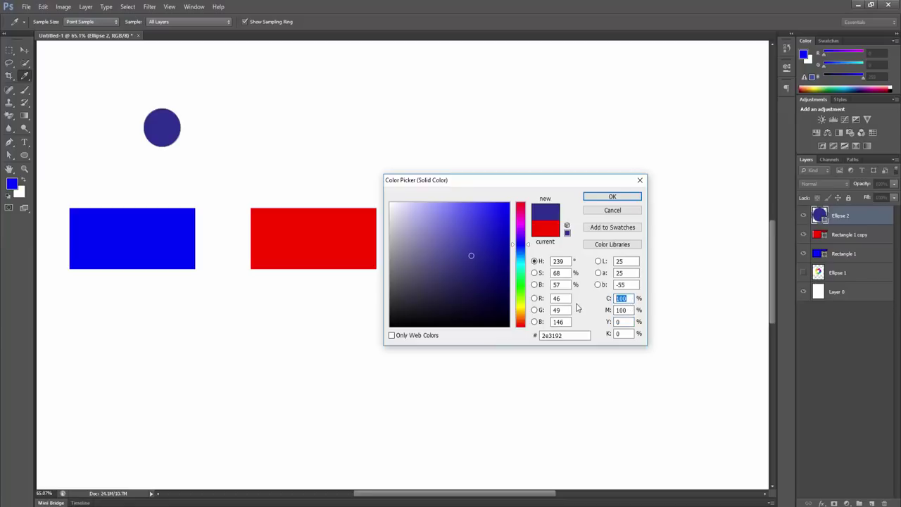
{"action": "type", "text": "0"}
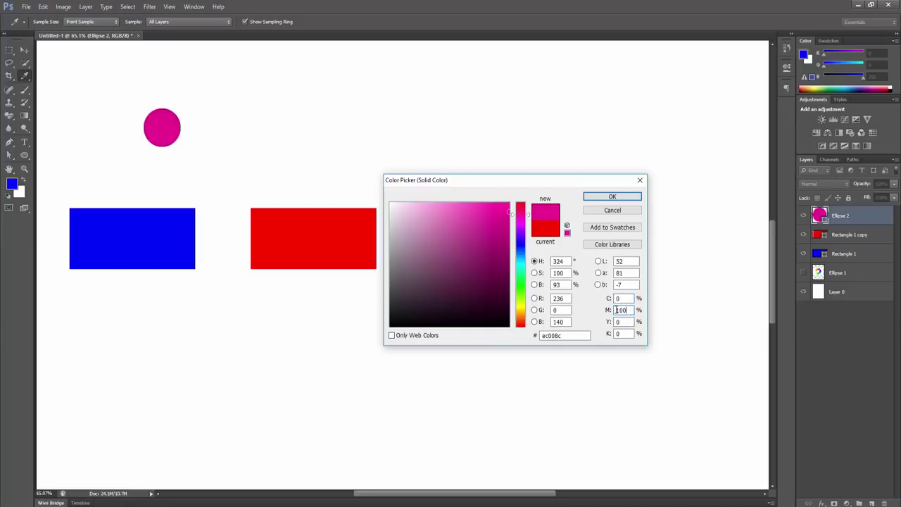
Try a pure yellow fill on the circle with magenta 0% and yellow 100%, and cancel the color changes.
{"action": "double_click", "coordinate": [619, 310]}
{"action": "type", "text": "0"}
{"action": "key", "text": "Tab"}
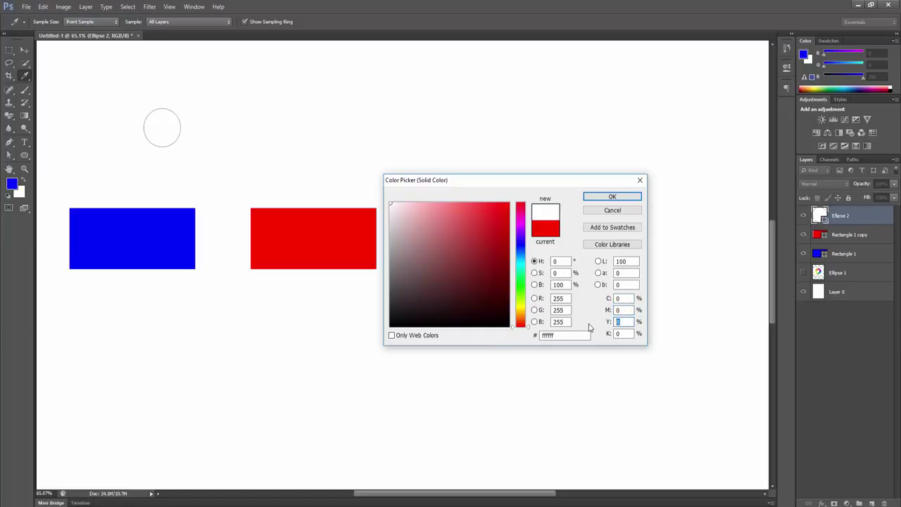
{"action": "type", "text": "100"}
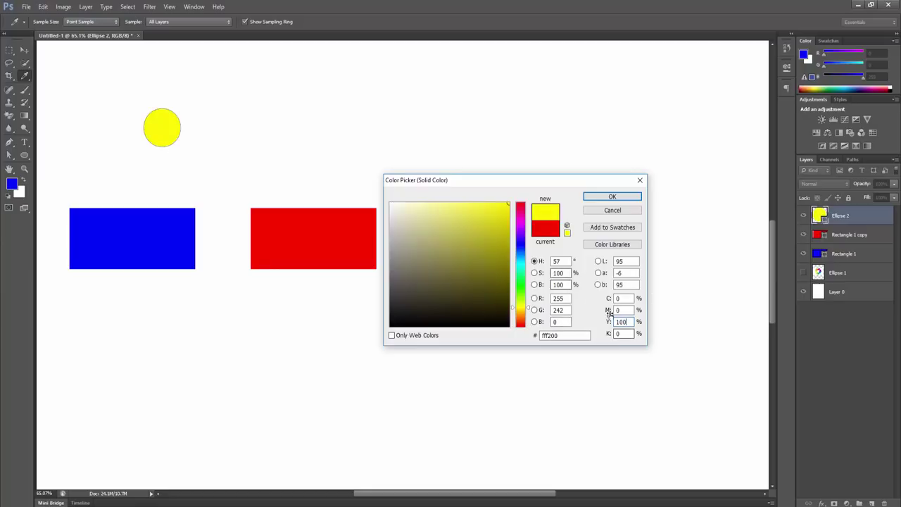
{"action": "left_click", "coordinate": [611, 210]}
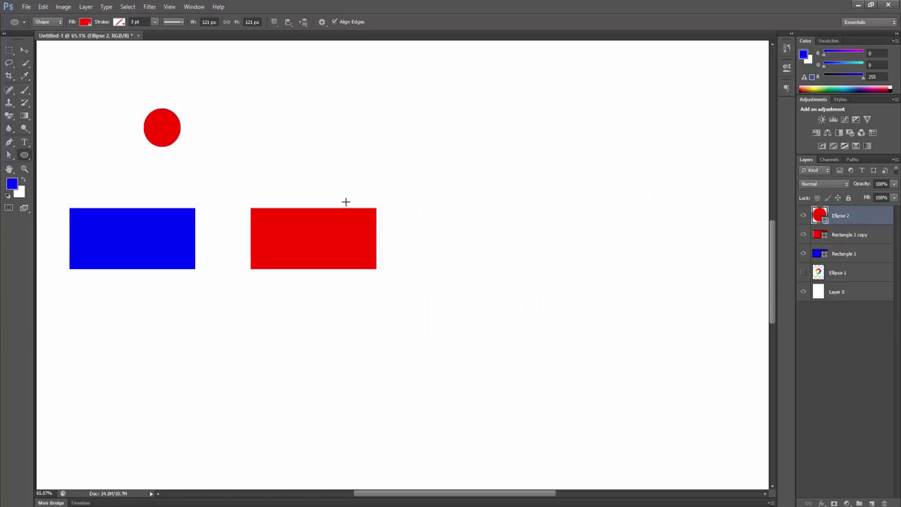
Rasterize the Ellipse 2 layer and move the red circle to the right of the red rectangle.
{"action": "left_click", "coordinate": [27, 51]}
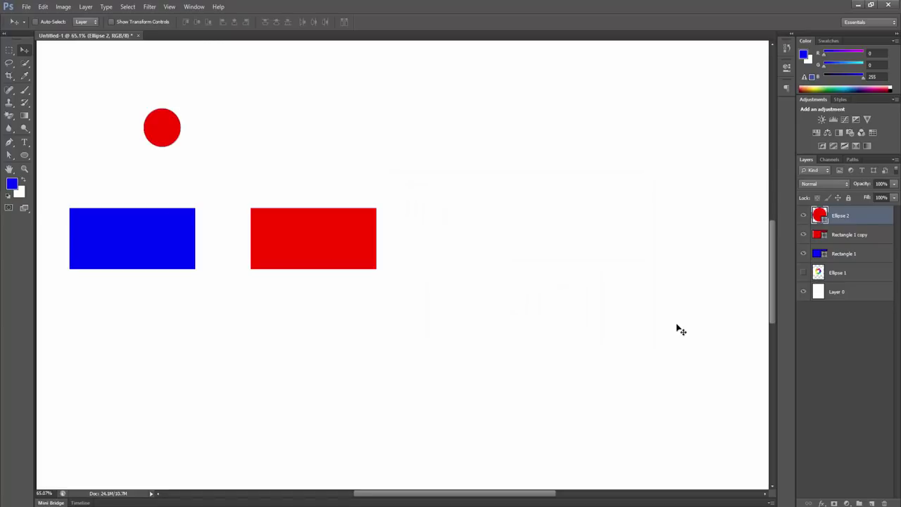
{"action": "right_click", "coordinate": [847, 221]}
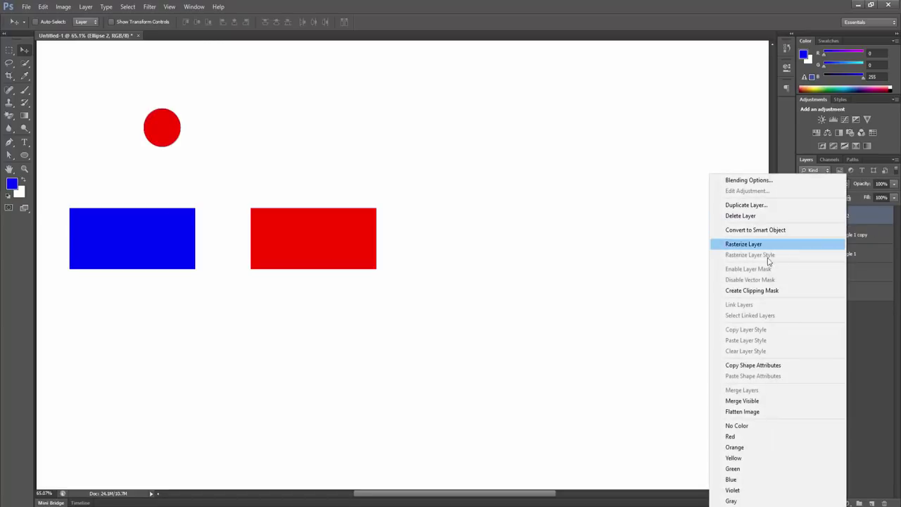
{"action": "left_click", "coordinate": [764, 244]}
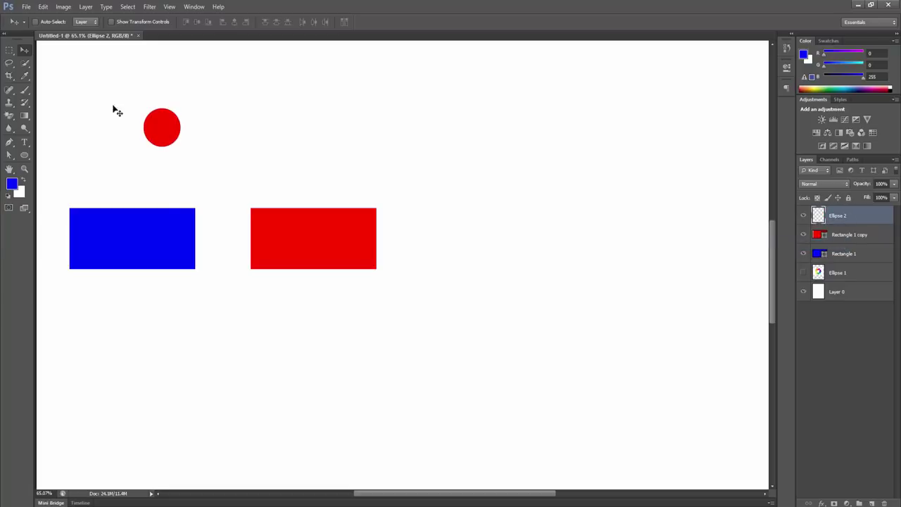
{"action": "left_click_drag", "start_coordinate": [171, 129], "coordinate": [502, 200]}
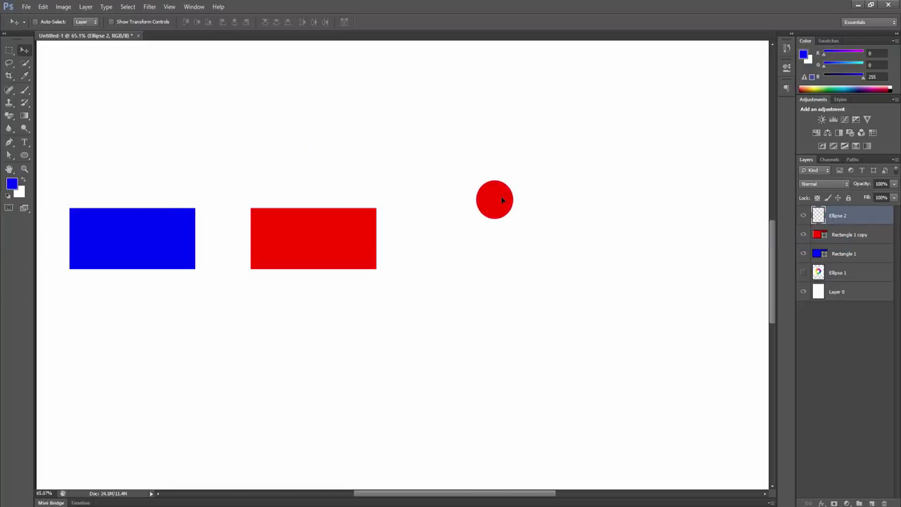
Try a Hue/Saturation adjustment on the circle with hue, saturation and lightness at -9 each, and cancel it.
{"action": "key", "text": "ctrl+u"}
{"action": "left_click", "coordinate": [406, 55]}
{"action": "left_click", "coordinate": [63, 6]}
{"action": "mouse_move", "coordinate": [71, 35]}
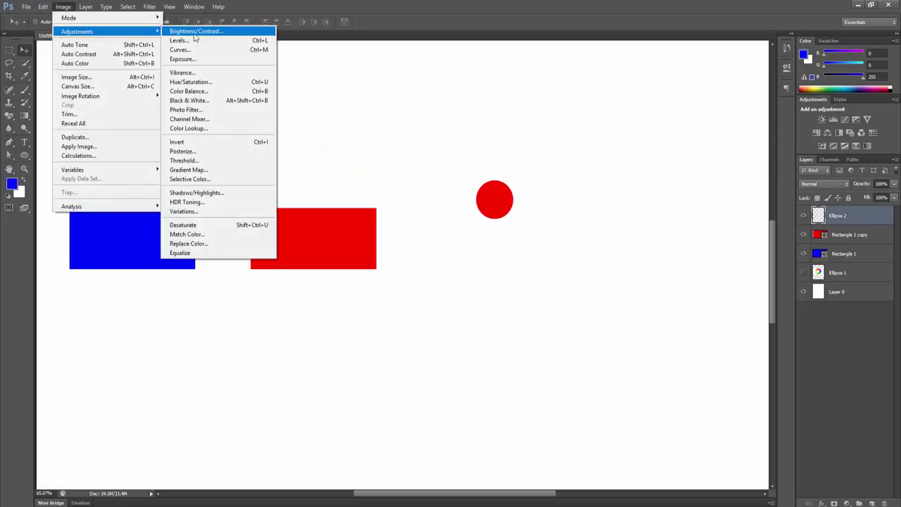
{"action": "left_click", "coordinate": [200, 82]}
{"action": "left_click_drag", "start_coordinate": [321, 24], "coordinate": [709, 35]}
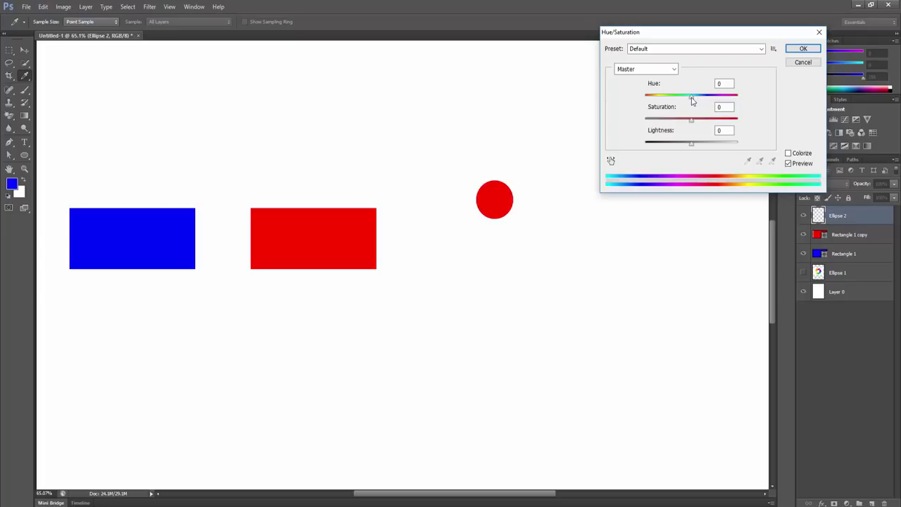
{"action": "left_click_drag", "start_coordinate": [691, 101], "coordinate": [690, 124]}
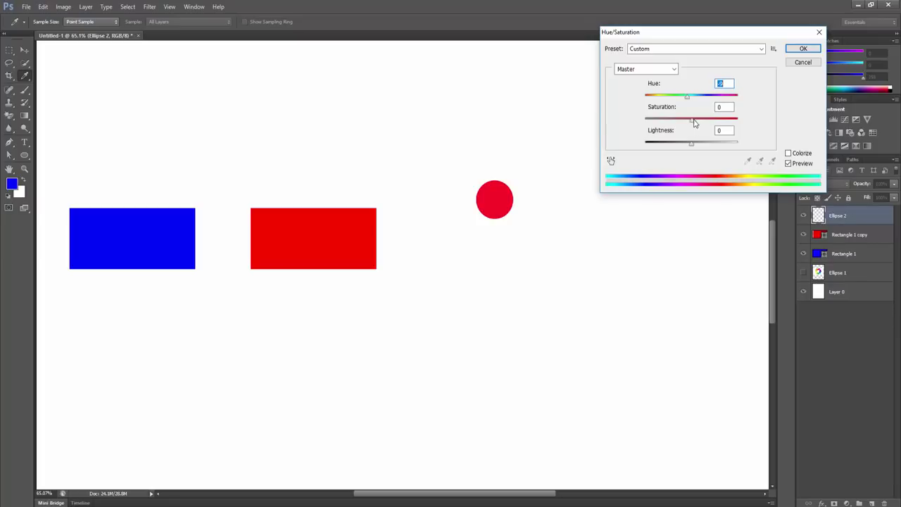
{"action": "mouse_move", "coordinate": [694, 123]}
{"action": "left_mouse_down"}
{"action": "mouse_move", "coordinate": [760, 124]}
{"action": "mouse_move", "coordinate": [632, 123]}
{"action": "mouse_move", "coordinate": [686, 120]}
{"action": "left_mouse_up"}
{"action": "mouse_move", "coordinate": [692, 143]}
{"action": "left_mouse_down"}
{"action": "mouse_move", "coordinate": [704, 144]}
{"action": "mouse_move", "coordinate": [639, 151]}
{"action": "mouse_move", "coordinate": [688, 145]}
{"action": "left_mouse_up"}
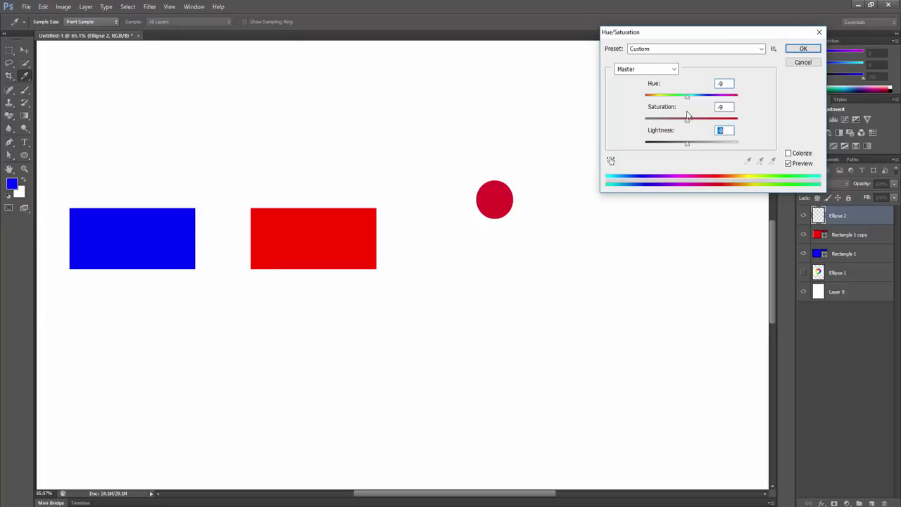
{"action": "left_click_drag", "start_coordinate": [688, 115], "coordinate": [686, 124]}
{"action": "left_click", "coordinate": [803, 62]}
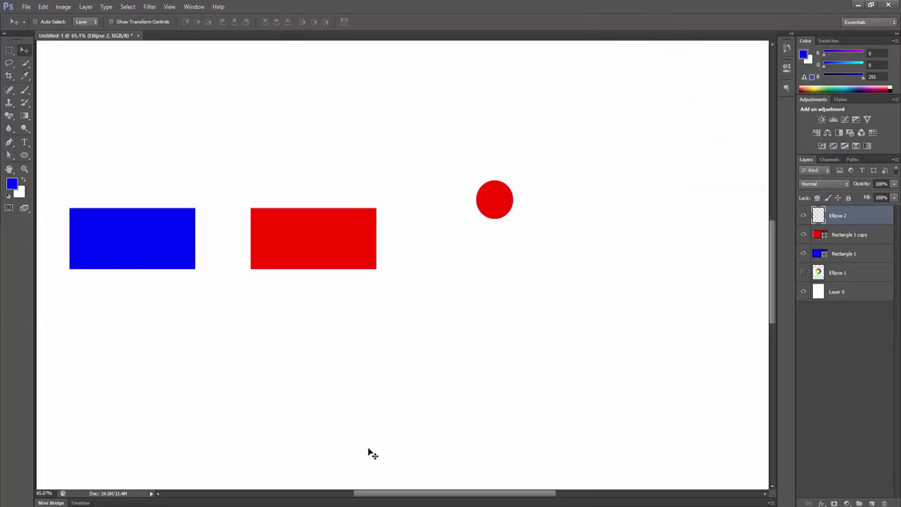
Switch to the browser and open the details of the navy blue color #000080 on color-hex.com.
{"action": "key", "text": "alt+Tab"}
{"action": "left_click", "coordinate": [40, 7]}
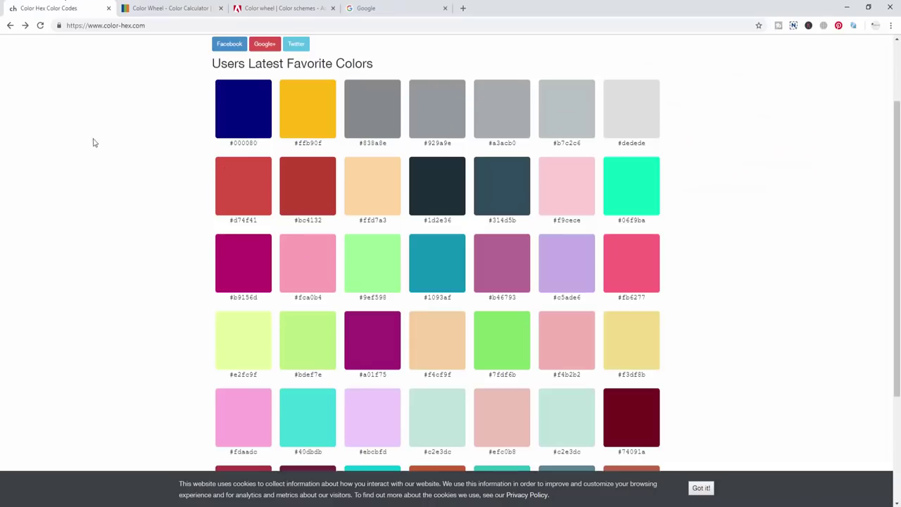
{"action": "scroll", "coordinate": [160, 186], "scroll_direction": "up", "scroll_amount": 2}
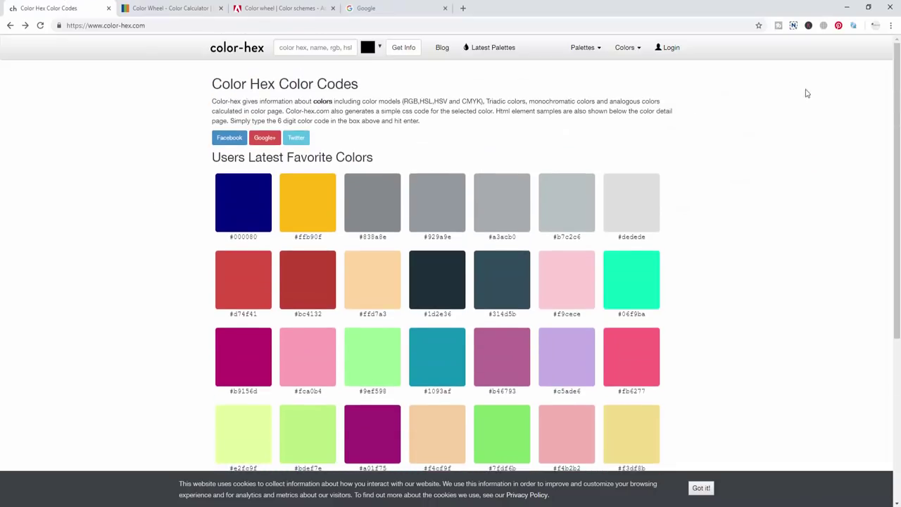
{"action": "left_click", "coordinate": [104, 25]}
{"action": "left_click_drag", "start_coordinate": [107, 25], "coordinate": [140, 25]}
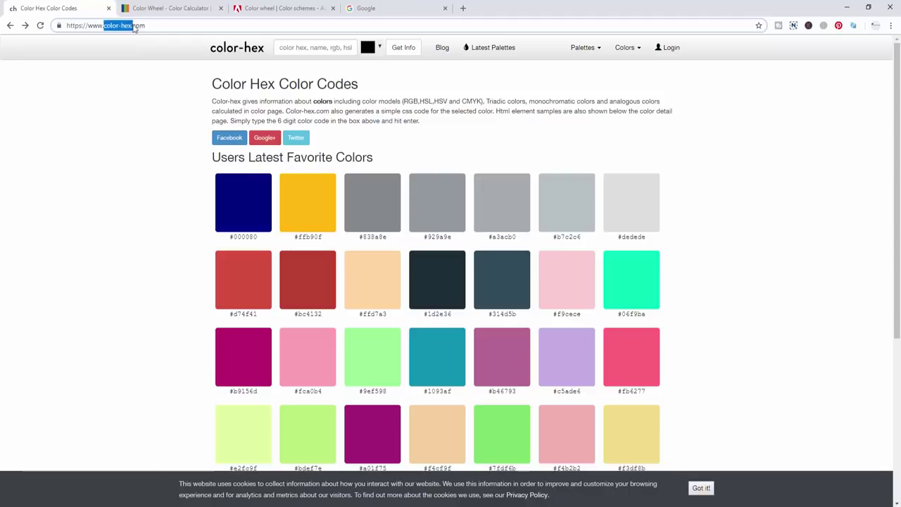
{"action": "left_click", "coordinate": [141, 25]}
{"action": "left_click", "coordinate": [183, 6]}
{"action": "left_click", "coordinate": [77, 8]}
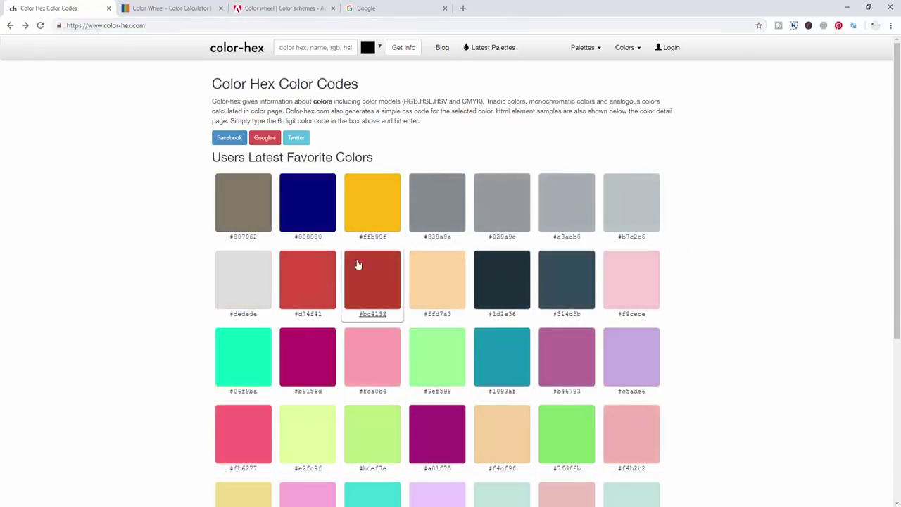
{"action": "left_click", "coordinate": [313, 206]}
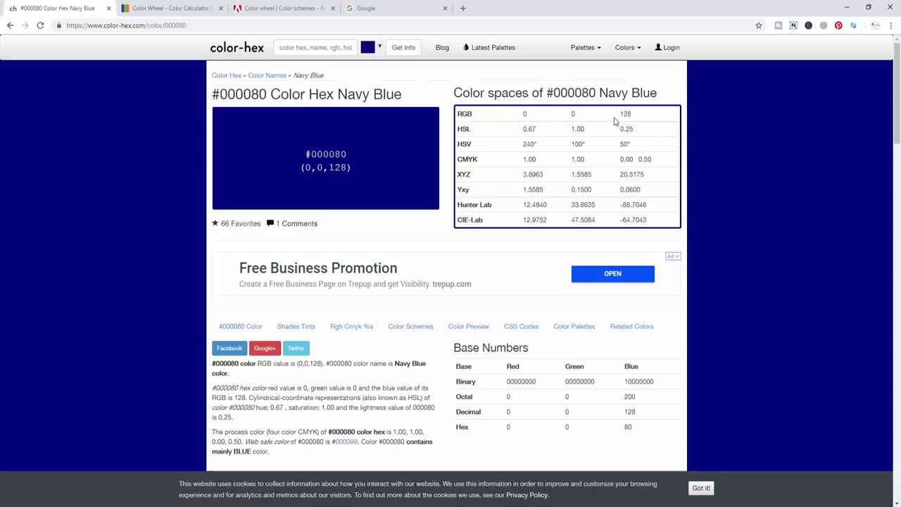
Switch to Photoshop, set the duplicate rectangle's fill to RGB 0, 0, 128 and move the rectangle down and to the right.
{"action": "key", "text": "alt+Tab"}
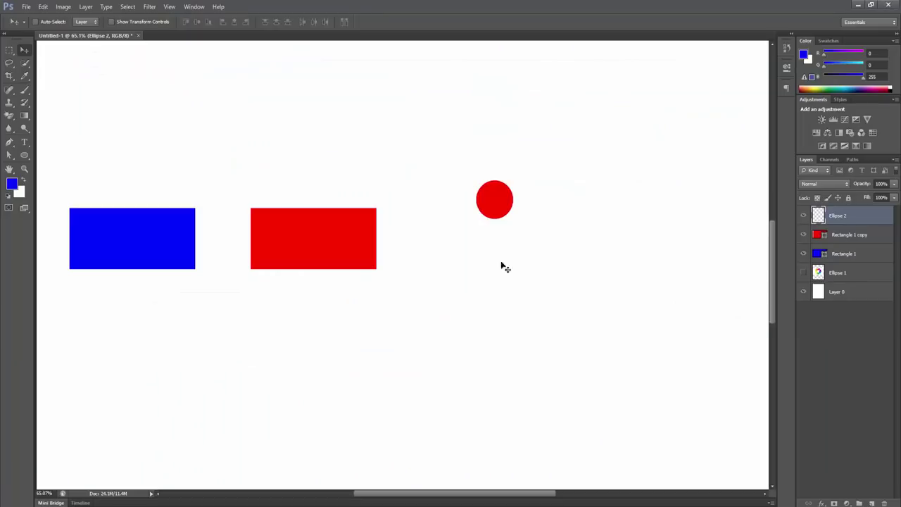
{"action": "double_click", "coordinate": [822, 236]}
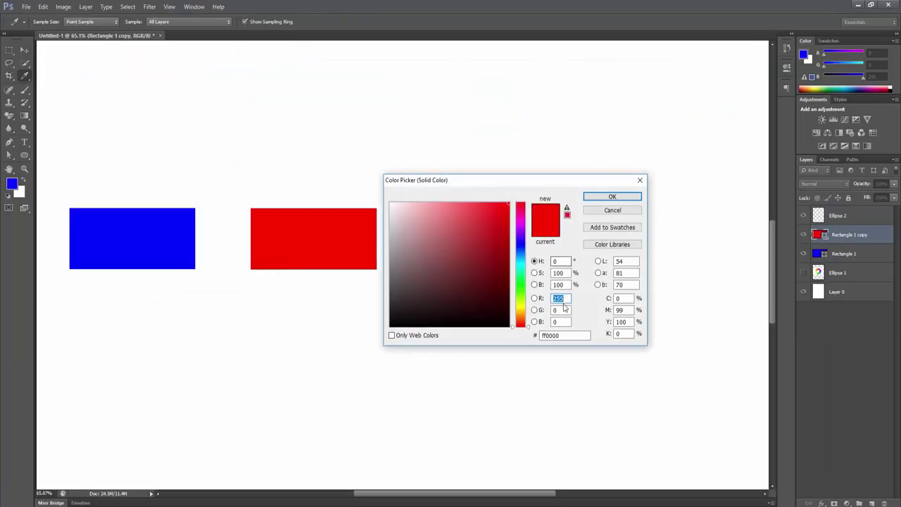
{"action": "double_click", "coordinate": [567, 298]}
{"action": "double_click", "coordinate": [559, 321]}
{"action": "type", "text": "128"}
{"action": "double_click", "coordinate": [567, 298]}
{"action": "type", "text": "0"}
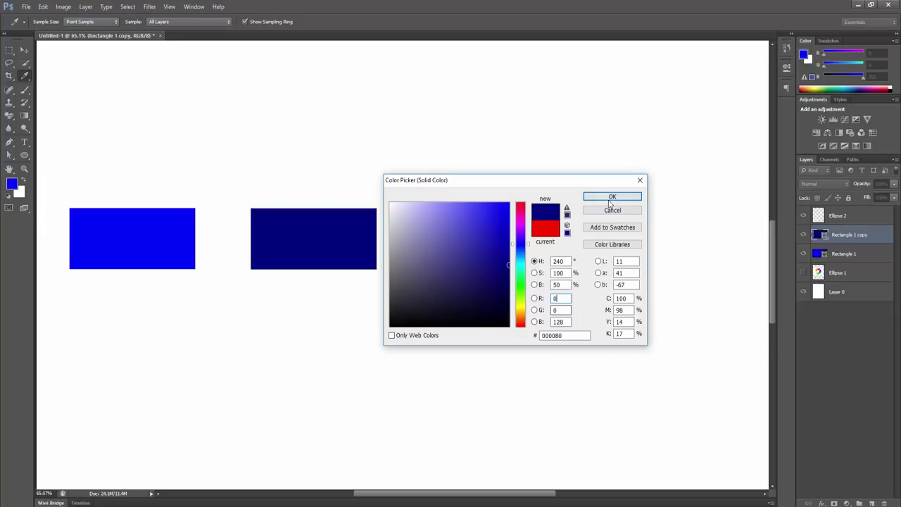
{"action": "left_click", "coordinate": [611, 197]}
{"action": "left_click_drag", "start_coordinate": [276, 257], "coordinate": [423, 344]}
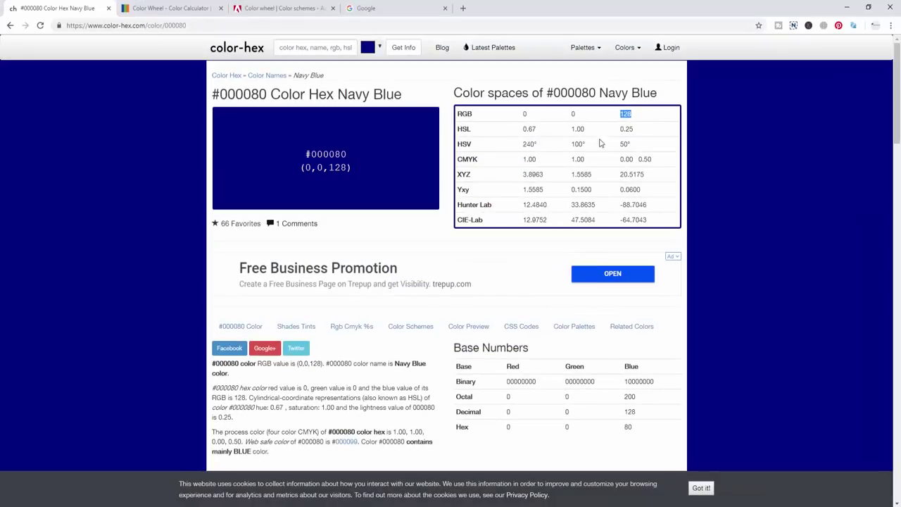
Return to the browser's color-hex page and examine the CMYK values and base numbers of #000080.
{"action": "left_click", "coordinate": [612, 120]}
{"action": "left_click_drag", "start_coordinate": [519, 161], "coordinate": [658, 157]}
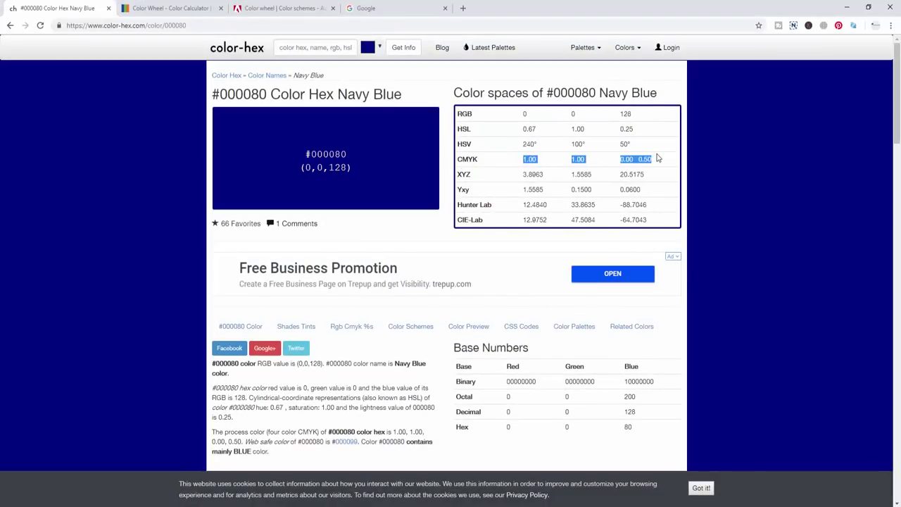
{"action": "left_click", "coordinate": [647, 163]}
{"action": "scroll", "coordinate": [535, 194], "scroll_direction": "down", "scroll_amount": 1}
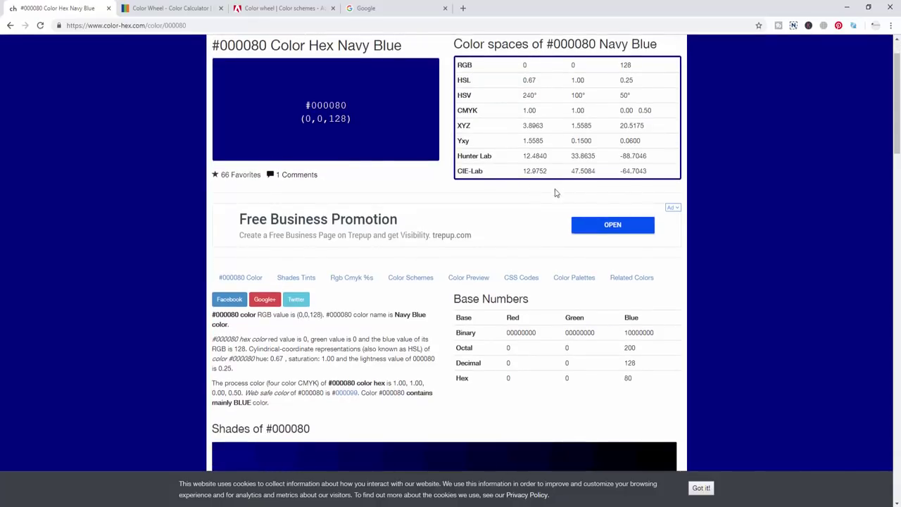
{"action": "scroll", "coordinate": [528, 199], "scroll_direction": "down", "scroll_amount": 3}
{"action": "left_click_drag", "start_coordinate": [513, 186], "coordinate": [608, 231]}
{"action": "left_click", "coordinate": [655, 241]}
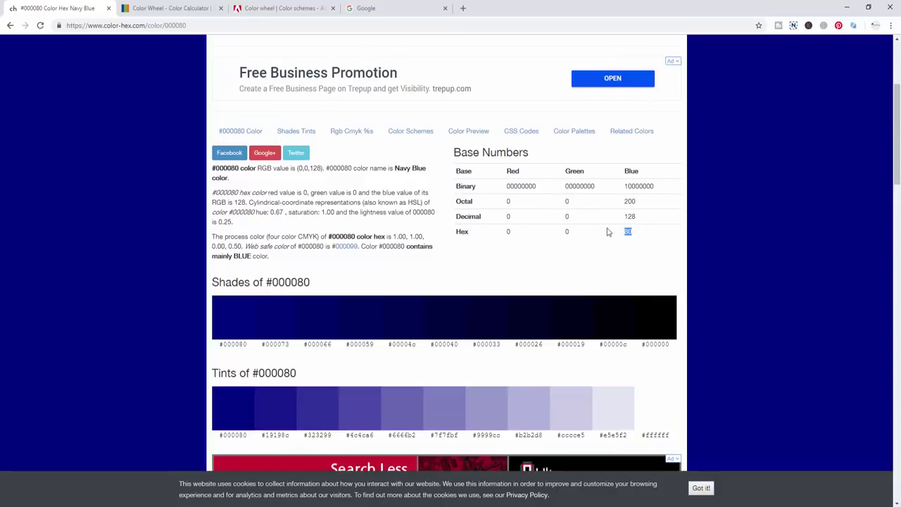
{"action": "left_click", "coordinate": [635, 237]}
Look through the shades and tints of #000080 and open the details of shade #000073.
{"action": "scroll", "coordinate": [636, 237], "scroll_direction": "down", "scroll_amount": 1}
{"action": "scroll", "coordinate": [287, 185], "scroll_direction": "down", "scroll_amount": 1}
{"action": "scroll", "coordinate": [284, 270], "scroll_direction": "up", "scroll_amount": 1}
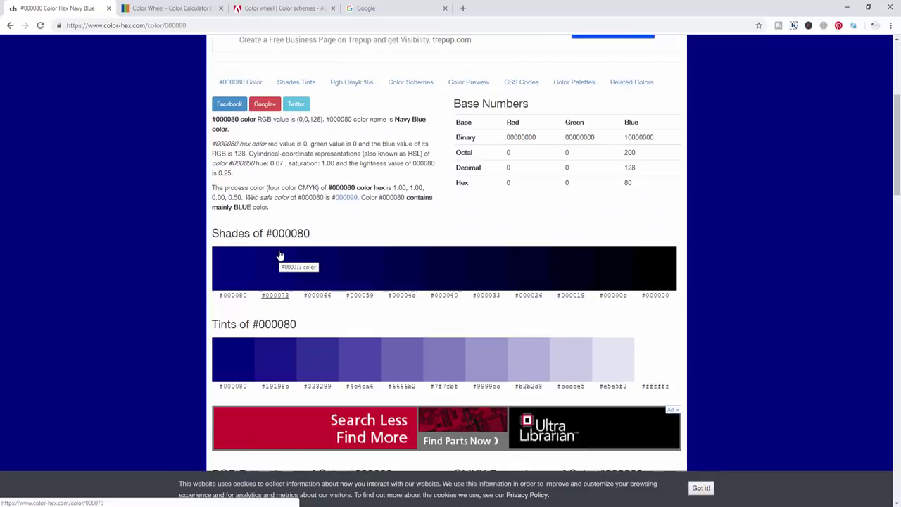
{"action": "scroll", "coordinate": [282, 254], "scroll_direction": "up", "scroll_amount": 2}
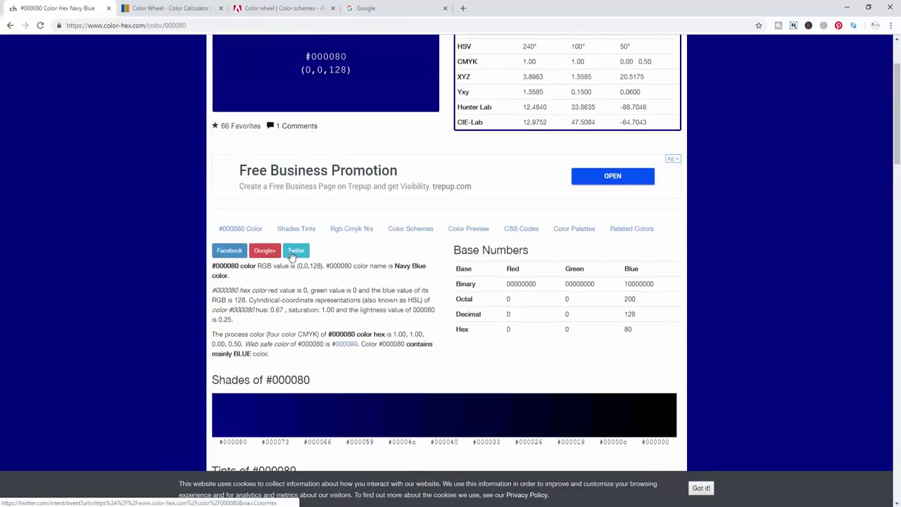
{"action": "scroll", "coordinate": [288, 257], "scroll_direction": "down", "scroll_amount": 2}
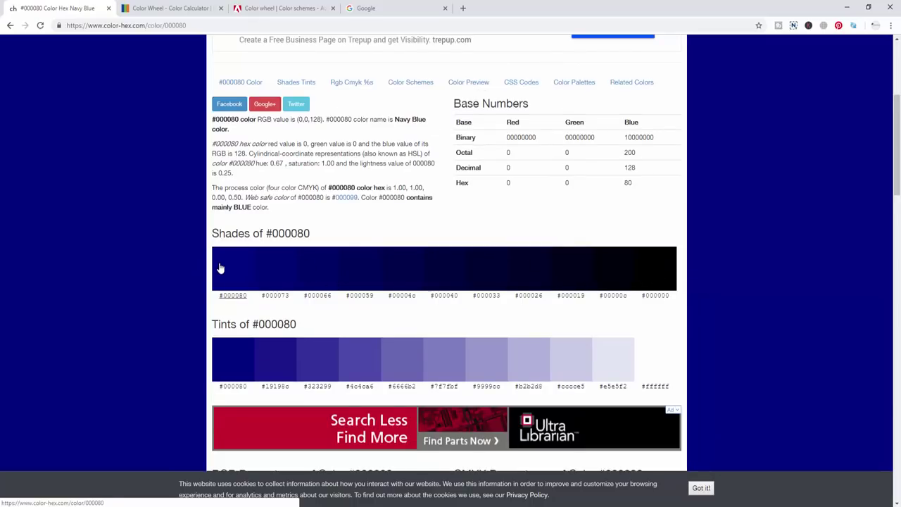
{"action": "scroll", "coordinate": [220, 269], "scroll_direction": "up", "scroll_amount": 2}
{"action": "scroll", "coordinate": [328, 99], "scroll_direction": "down", "scroll_amount": 2}
{"action": "left_click", "coordinate": [281, 300]}
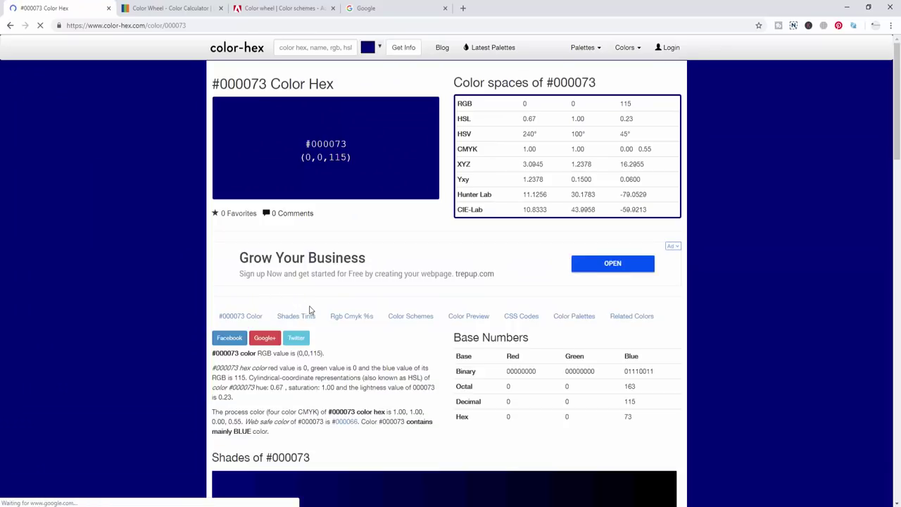
Copy the hex code 00005c from the shades of #000073.
{"action": "scroll", "coordinate": [309, 310], "scroll_direction": "down", "scroll_amount": 3}
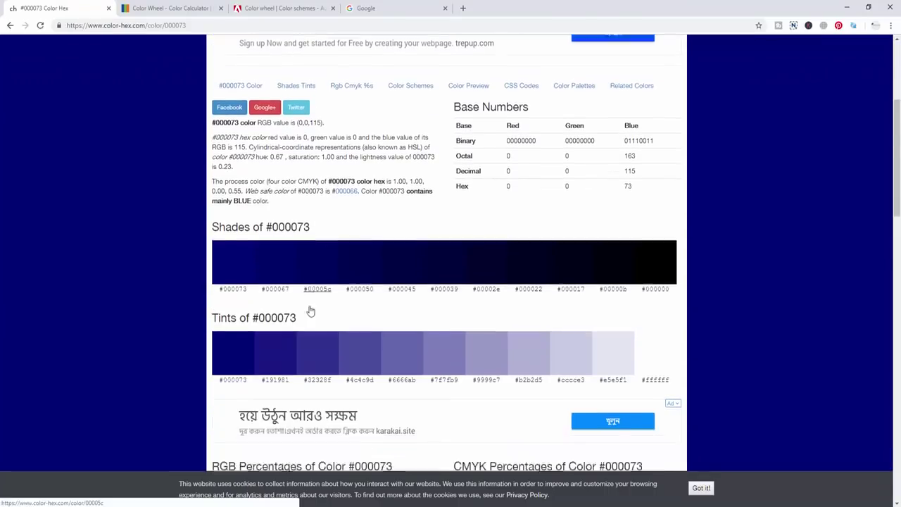
{"action": "scroll", "coordinate": [311, 310], "scroll_direction": "down", "scroll_amount": 3}
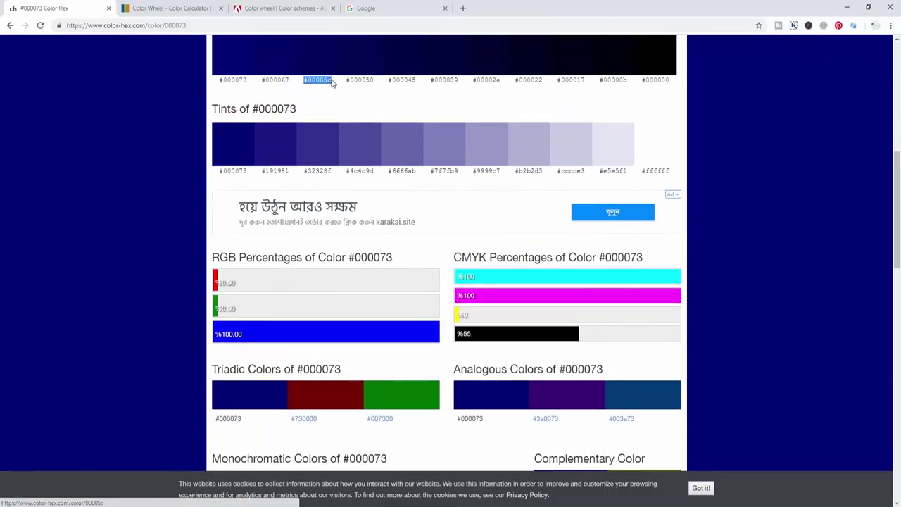
{"action": "left_click_drag", "start_coordinate": [331, 83], "coordinate": [315, 82]}
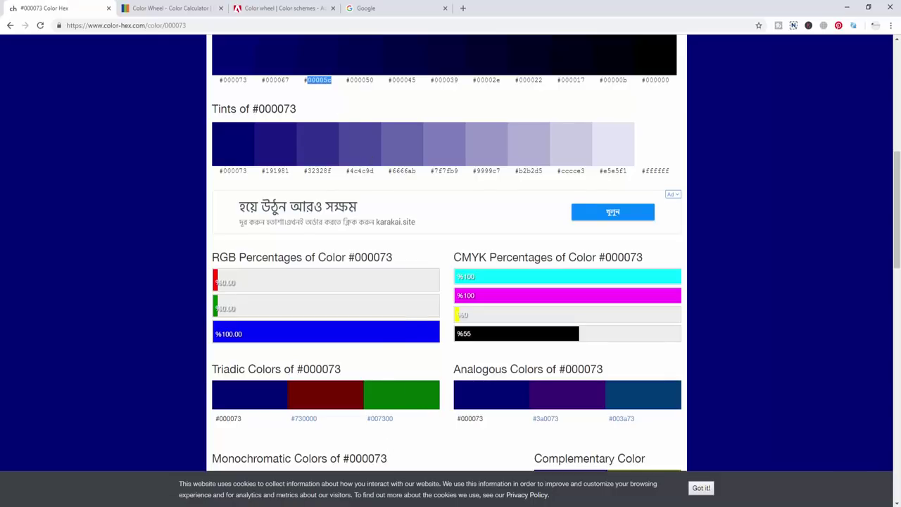
Switch to Photoshop, set the navy rectangle copy's fill to #00005c, and move it left with a duplicate directly beside it on its right.
{"action": "key", "text": "alt+Tab"}
{"action": "double_click", "coordinate": [820, 235]}
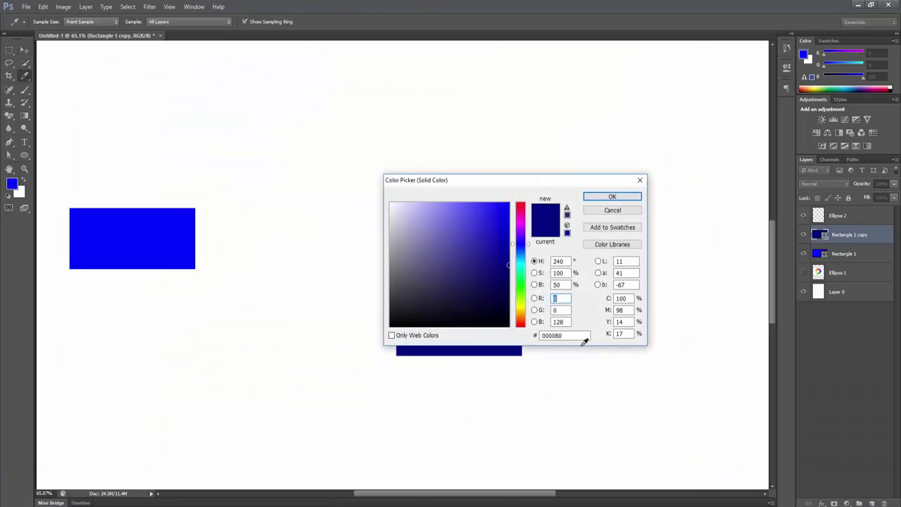
{"action": "left_click", "coordinate": [612, 195]}
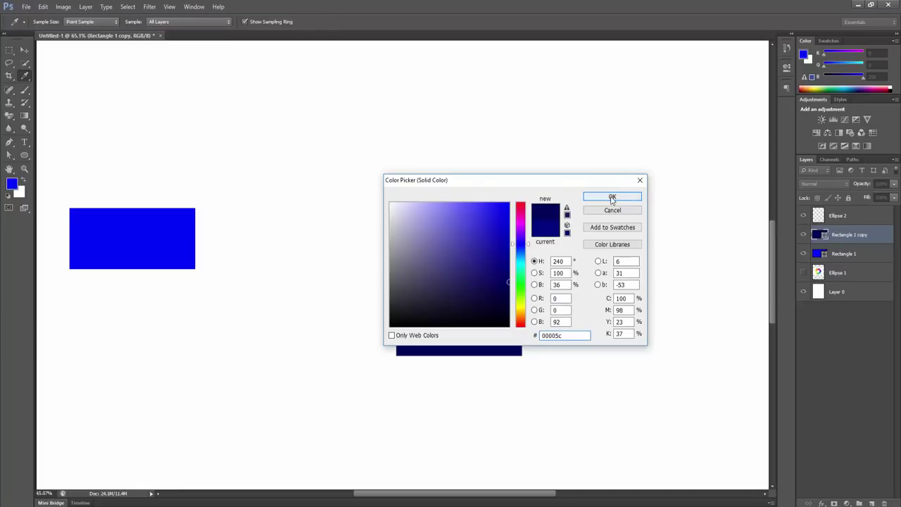
{"action": "left_click_drag", "start_coordinate": [459, 329], "coordinate": [291, 360]}
{"action": "left_click_drag", "start_coordinate": [266, 400], "coordinate": [391, 399]}
Copy the code #000073 from the browser's shades list and set the new duplicate rectangle's fill to it in Photoshop.
{"action": "key", "text": "alt+Tab"}
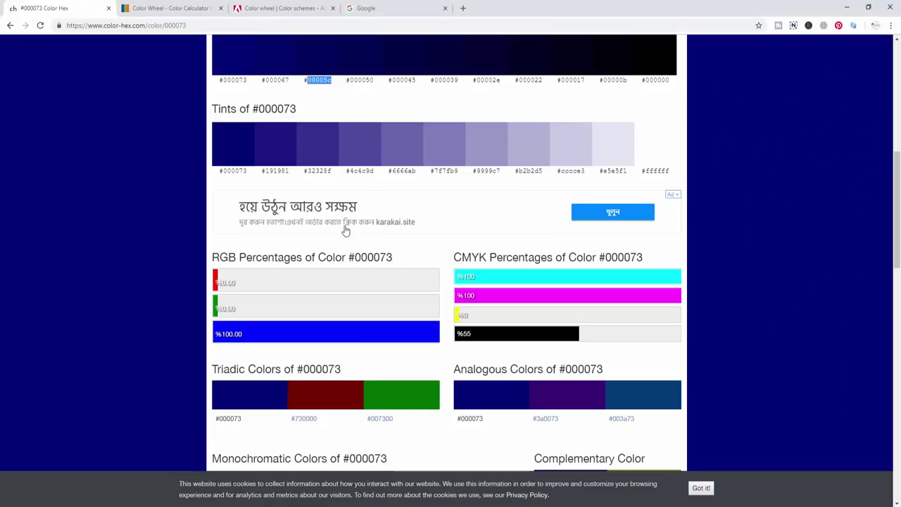
{"action": "scroll", "coordinate": [344, 229], "scroll_direction": "up", "scroll_amount": 1}
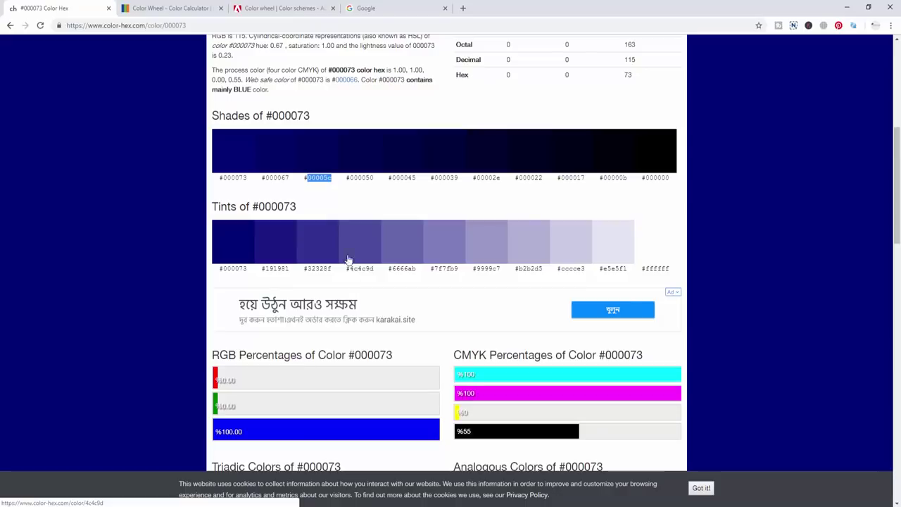
{"action": "double_click", "coordinate": [233, 177]}
{"action": "key", "text": "ctrl+c"}
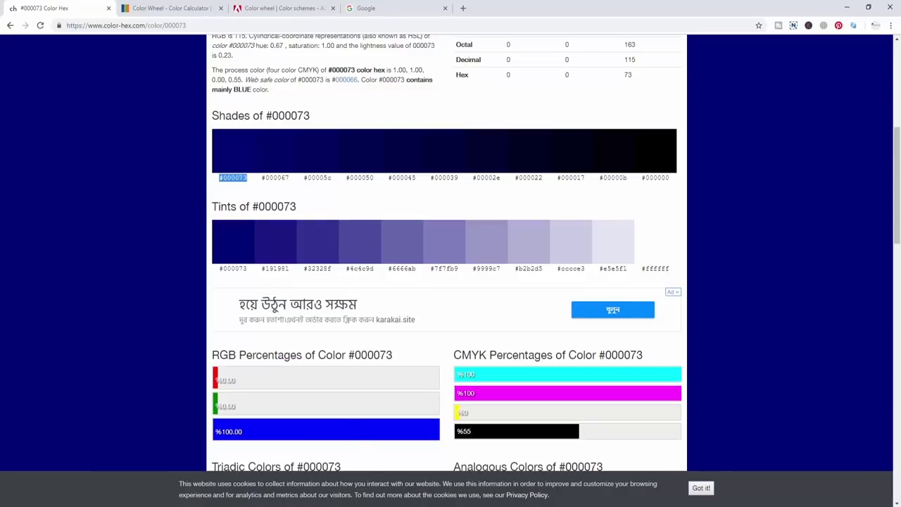
{"action": "key", "text": "alt+Tab"}
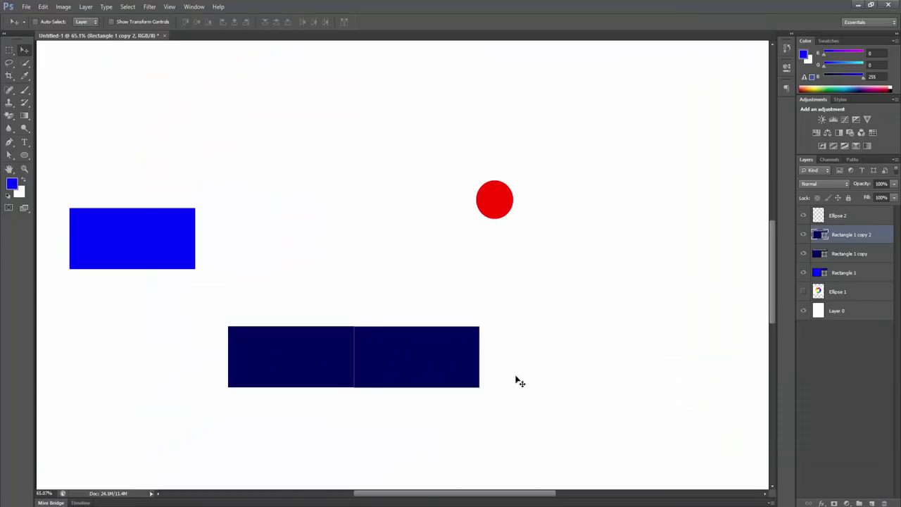
{"action": "double_click", "coordinate": [826, 238]}
{"action": "key", "text": "ctrl+v"}
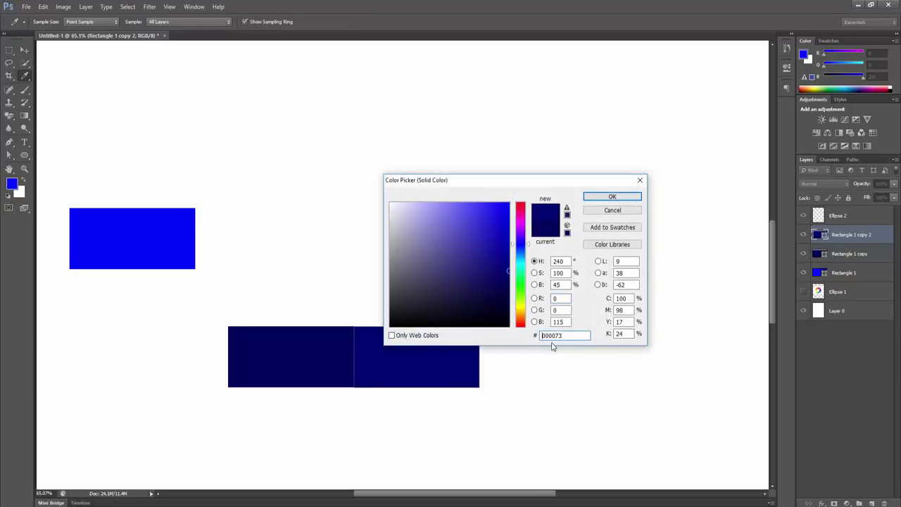
{"action": "left_click", "coordinate": [609, 196]}
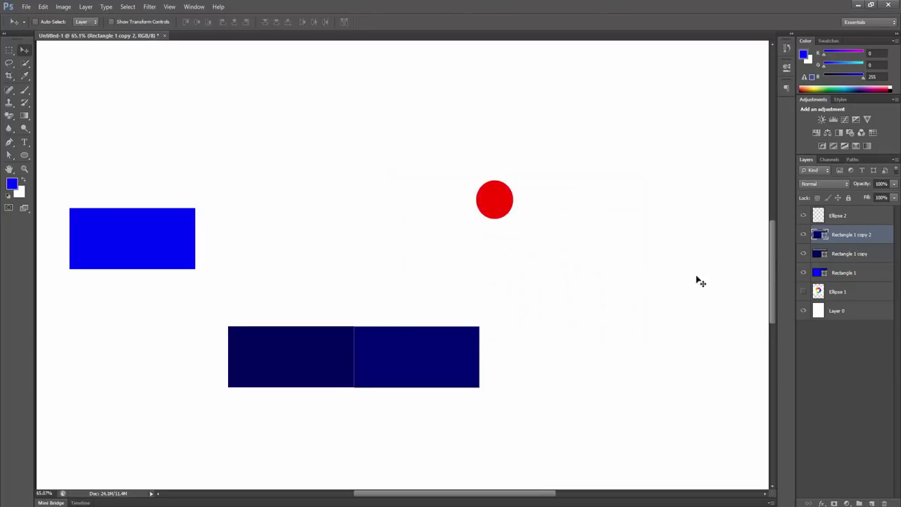
Return to the browser and examine the tints, color space values, and RGB and CMYK percentages of #000073.
{"action": "key", "text": "alt+Tab"}
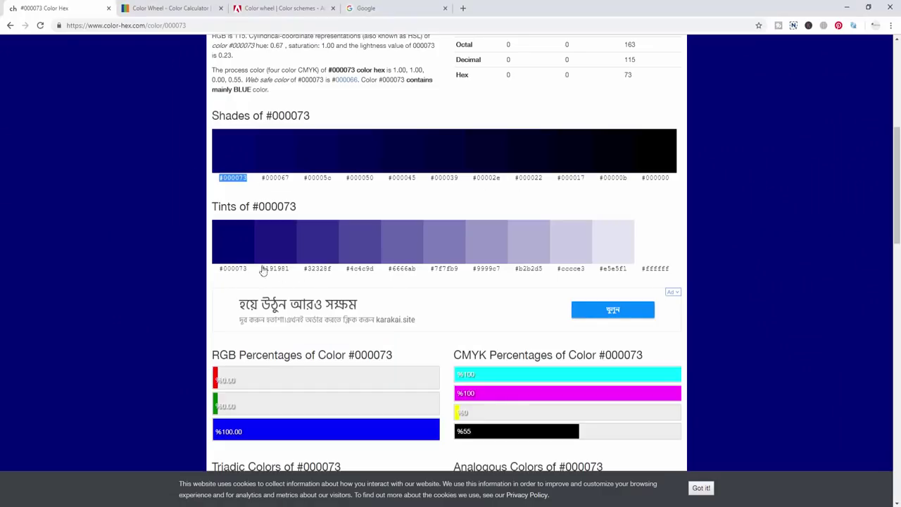
{"action": "left_click_drag", "start_coordinate": [208, 216], "coordinate": [238, 208]}
{"action": "left_click", "coordinate": [238, 209]}
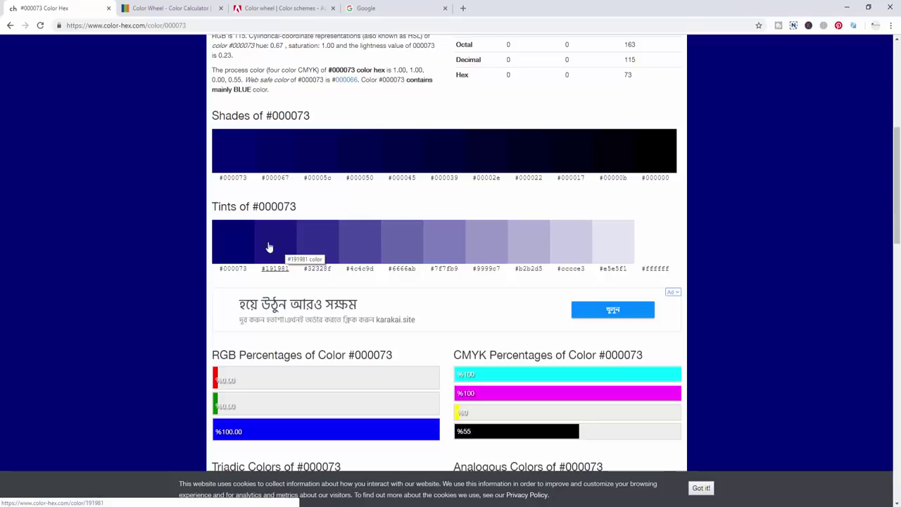
{"action": "scroll", "coordinate": [298, 261], "scroll_direction": "up", "scroll_amount": 1}
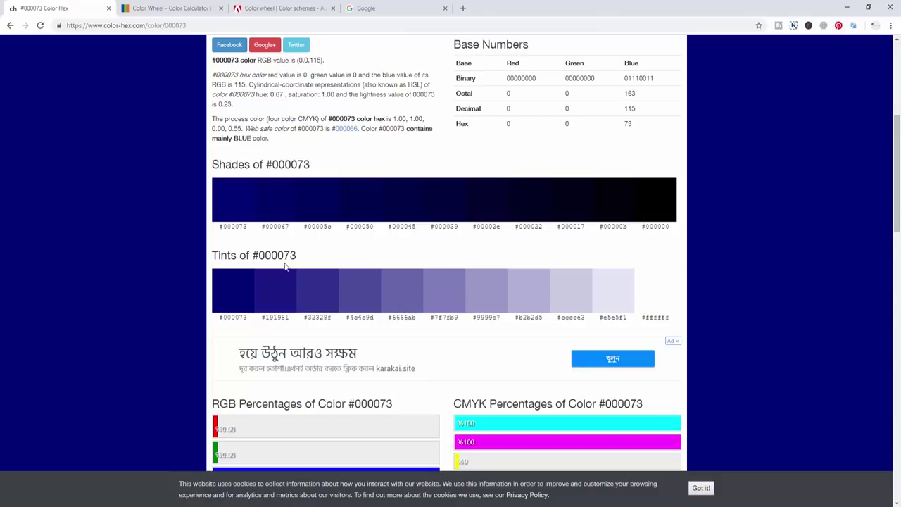
{"action": "scroll", "coordinate": [285, 266], "scroll_direction": "up", "scroll_amount": 4}
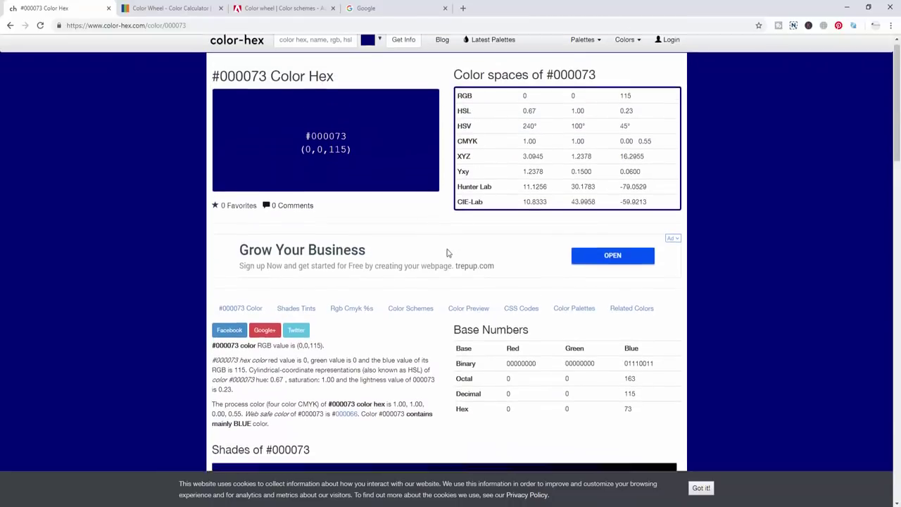
{"action": "scroll", "coordinate": [446, 252], "scroll_direction": "down", "scroll_amount": 6}
{"action": "scroll", "coordinate": [276, 300], "scroll_direction": "down", "scroll_amount": 1}
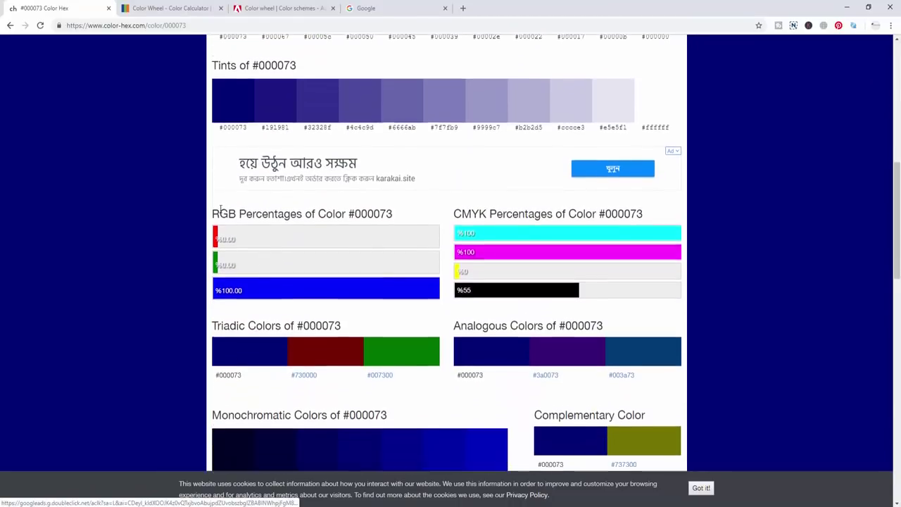
{"action": "left_click_drag", "start_coordinate": [361, 208], "coordinate": [380, 209]}
{"action": "left_click_drag", "start_coordinate": [479, 209], "coordinate": [589, 211]}
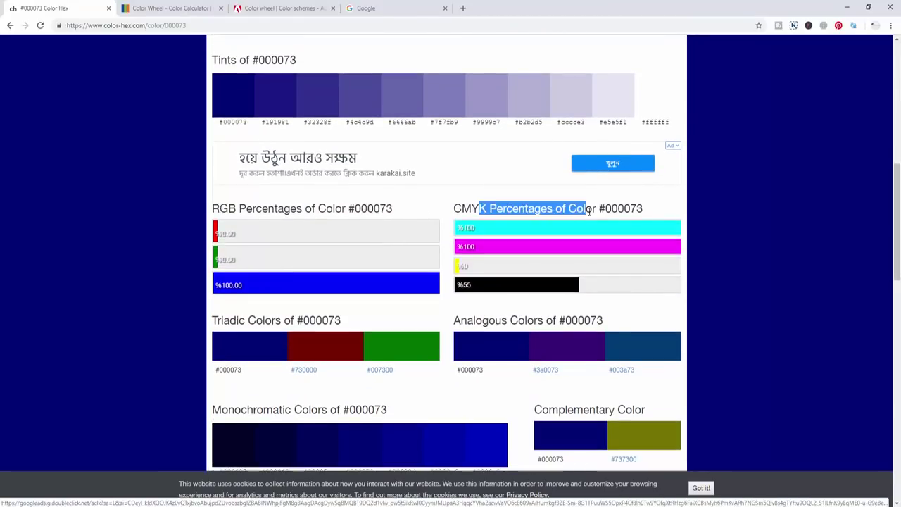
Examine the triadic, analogous, monochromatic and complementary colors, previews, CSS codes and related colors of #000073.
{"action": "scroll", "coordinate": [578, 216], "scroll_direction": "down", "scroll_amount": 3}
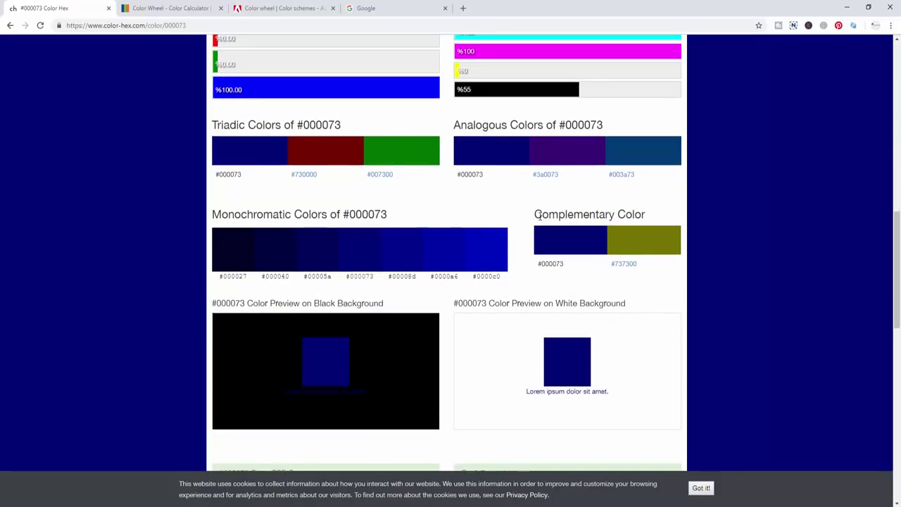
{"action": "left_click_drag", "start_coordinate": [539, 216], "coordinate": [628, 216]}
{"action": "left_click", "coordinate": [636, 218]}
{"action": "scroll", "coordinate": [599, 279], "scroll_direction": "down", "scroll_amount": 5}
{"action": "scroll", "coordinate": [331, 291], "scroll_direction": "down", "scroll_amount": 5}
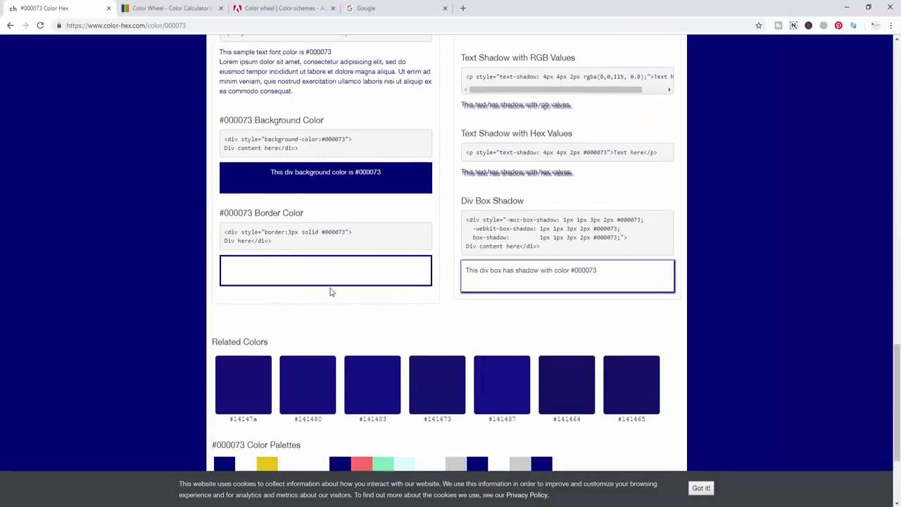
{"action": "scroll", "coordinate": [328, 250], "scroll_direction": "up", "scroll_amount": 2}
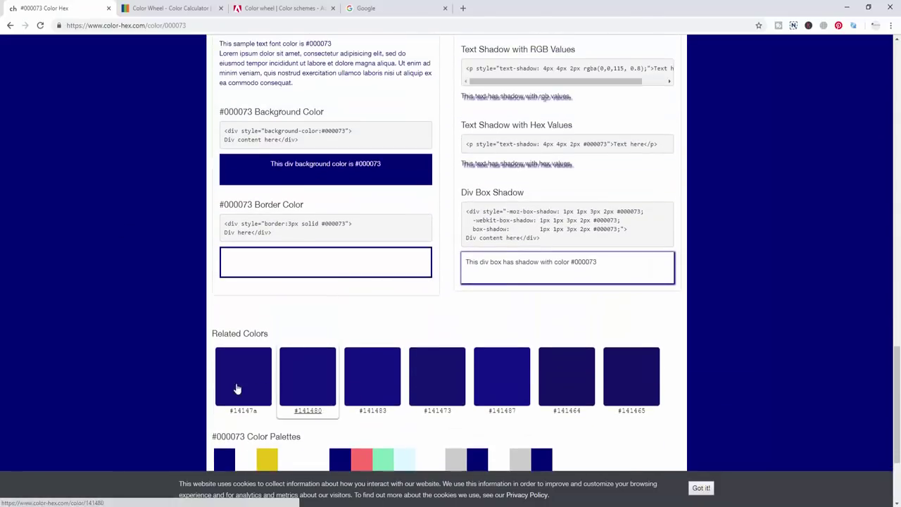
{"action": "scroll", "coordinate": [446, 406], "scroll_direction": "up", "scroll_amount": 4}
{"action": "scroll", "coordinate": [442, 409], "scroll_direction": "up", "scroll_amount": 10}
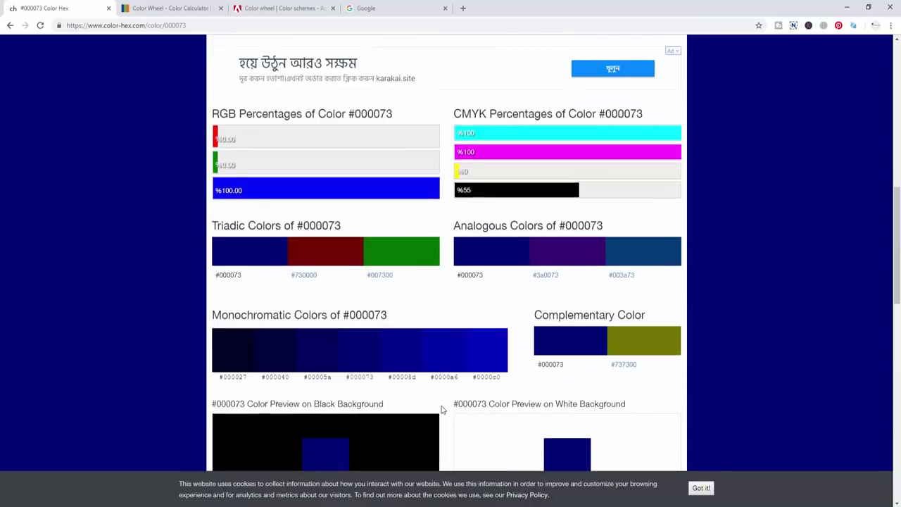
{"action": "scroll", "coordinate": [364, 332], "scroll_direction": "down", "scroll_amount": 4}
{"action": "scroll", "coordinate": [247, 332], "scroll_direction": "down", "scroll_amount": 5}
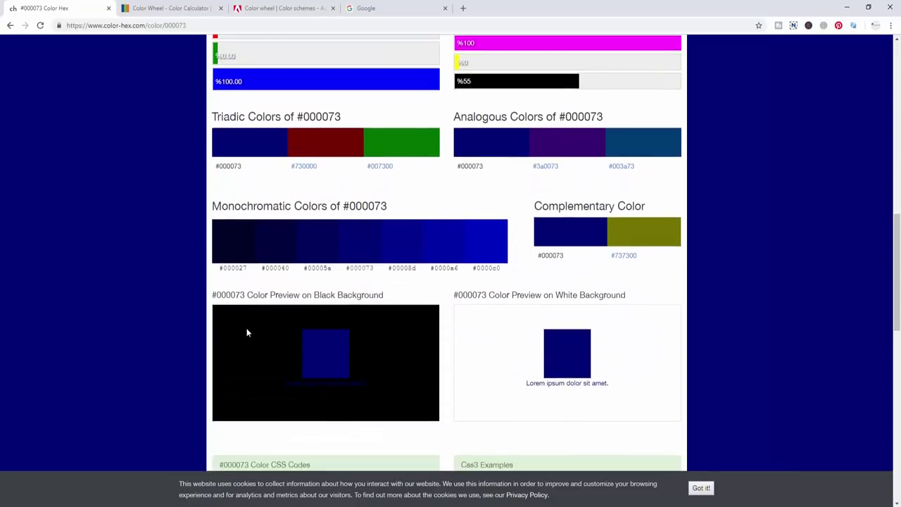
{"action": "scroll", "coordinate": [337, 345], "scroll_direction": "up", "scroll_amount": 7}
{"action": "scroll", "coordinate": [336, 345], "scroll_direction": "down", "scroll_amount": 2}
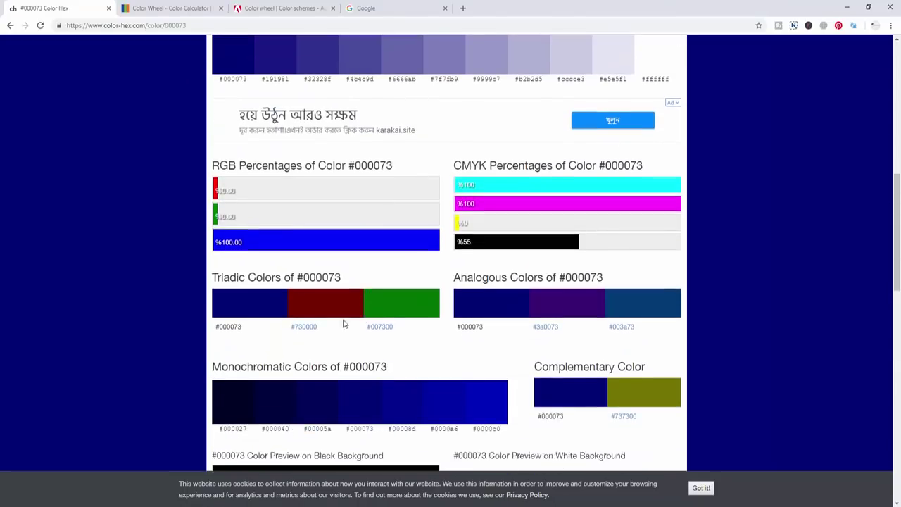
{"action": "scroll", "coordinate": [303, 211], "scroll_direction": "up", "scroll_amount": 1}
{"action": "scroll", "coordinate": [320, 250], "scroll_direction": "down", "scroll_amount": 2}
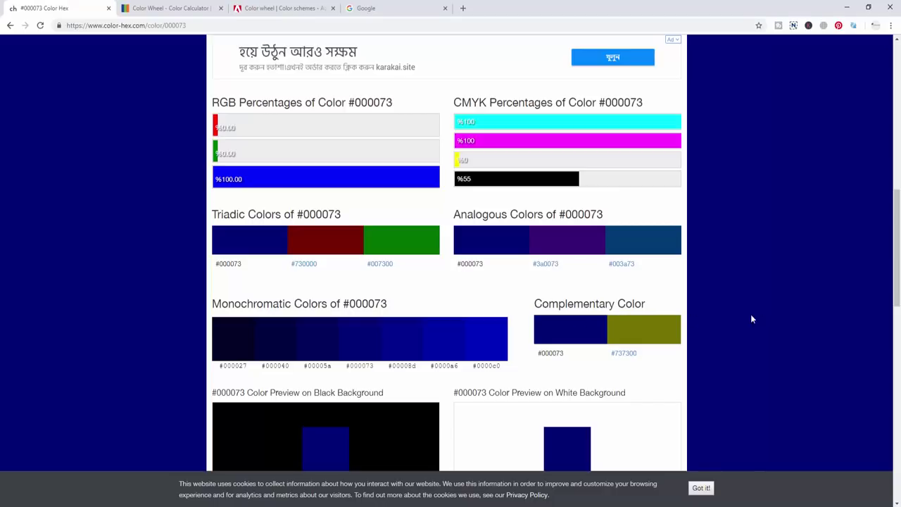
Go back to the favorite colors list, review the shades, tints and percentages of #b9156d, and return to the list.
{"action": "left_click", "coordinate": [10, 26]}
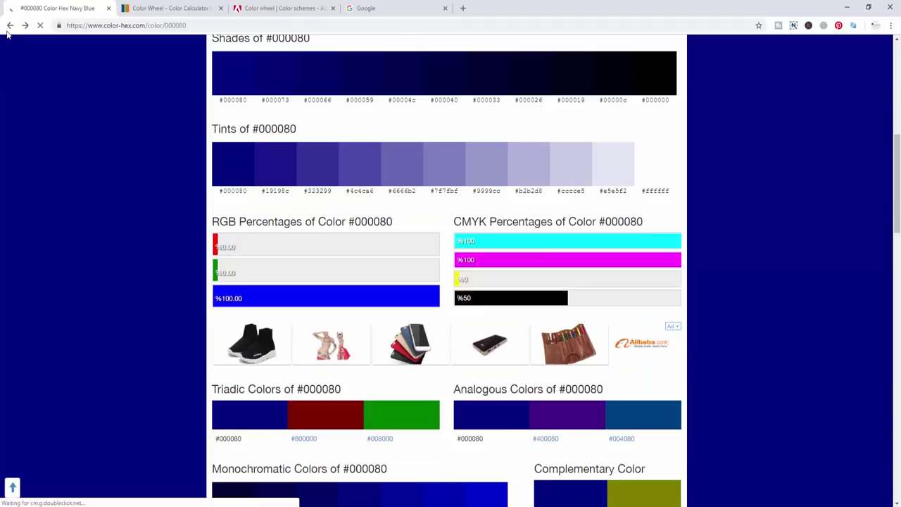
{"action": "left_click", "coordinate": [10, 25]}
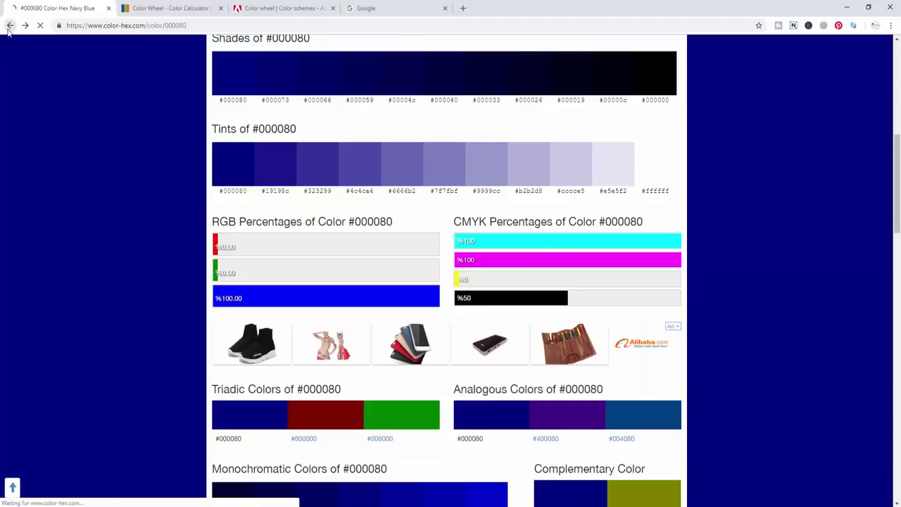
{"action": "scroll", "coordinate": [493, 235], "scroll_direction": "down", "scroll_amount": 2}
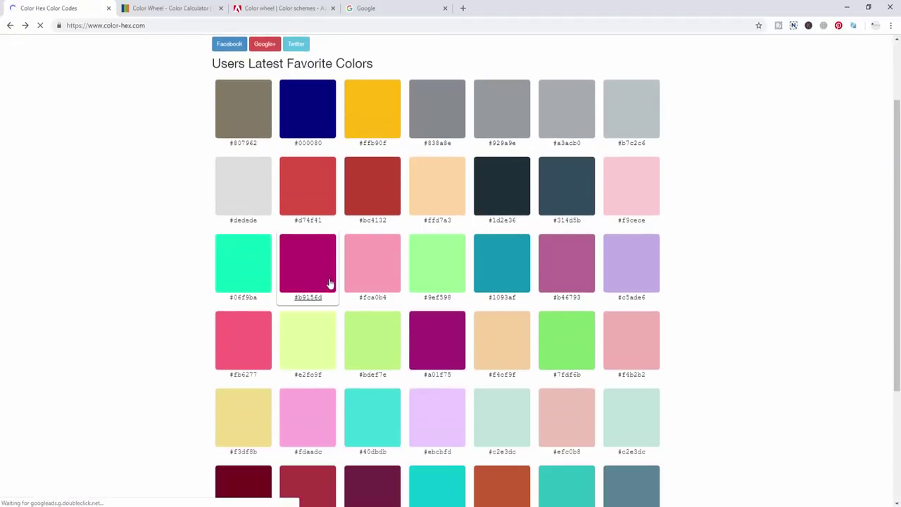
{"action": "scroll", "coordinate": [422, 345], "scroll_direction": "down", "scroll_amount": 5}
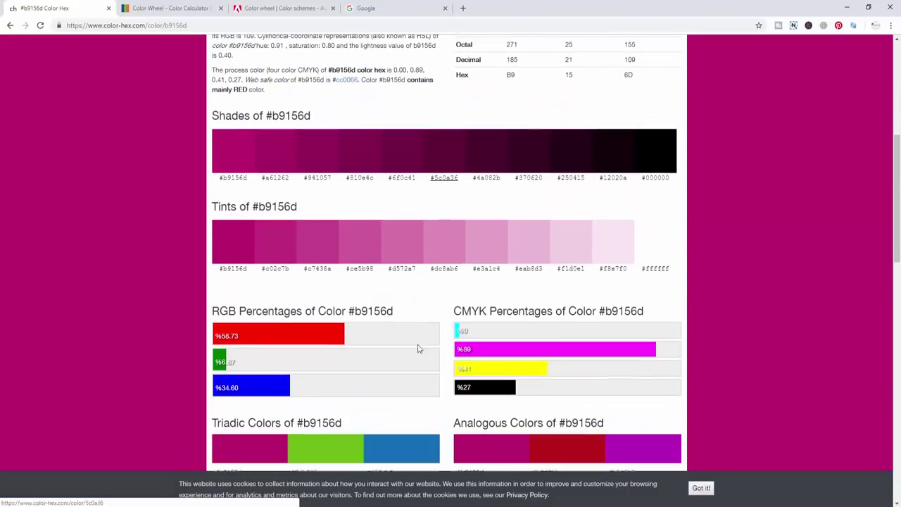
{"action": "left_click_drag", "start_coordinate": [207, 124], "coordinate": [231, 195]}
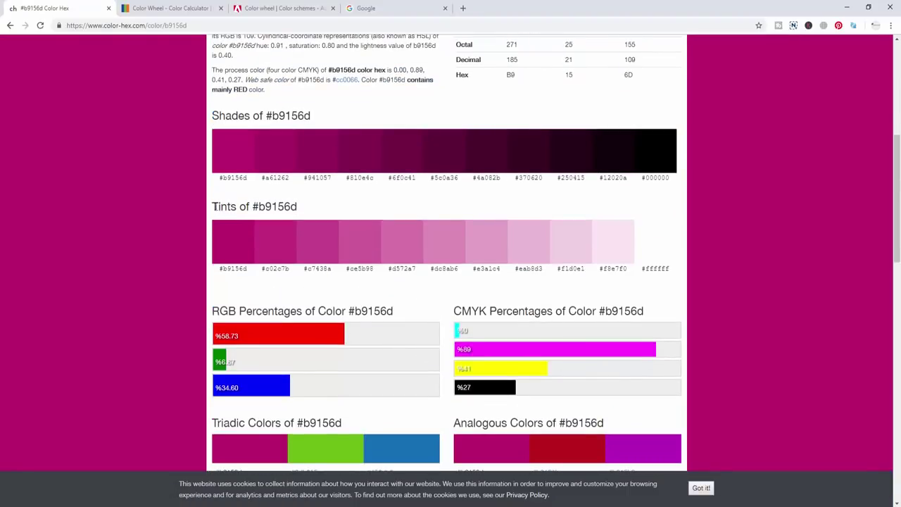
{"action": "left_click_drag", "start_coordinate": [208, 124], "coordinate": [395, 286]}
{"action": "scroll", "coordinate": [406, 320], "scroll_direction": "down", "scroll_amount": 2}
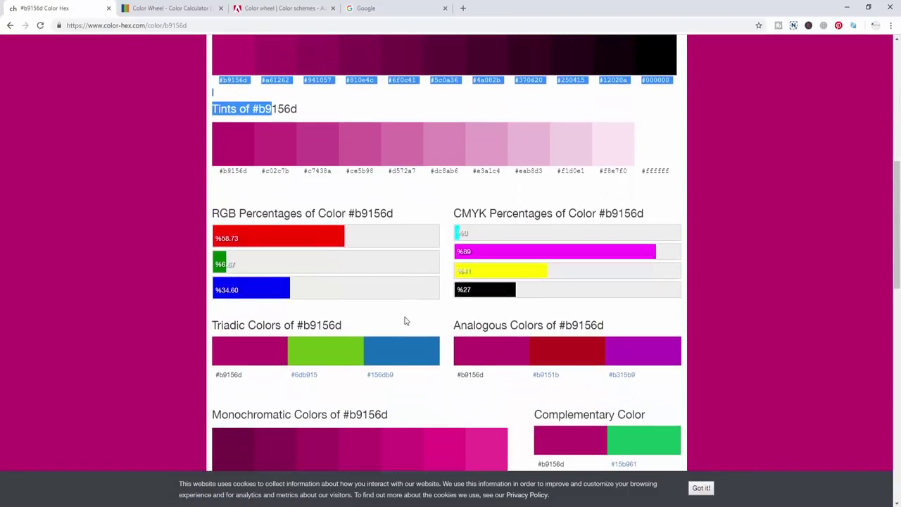
{"action": "key", "text": "alt+Left"}
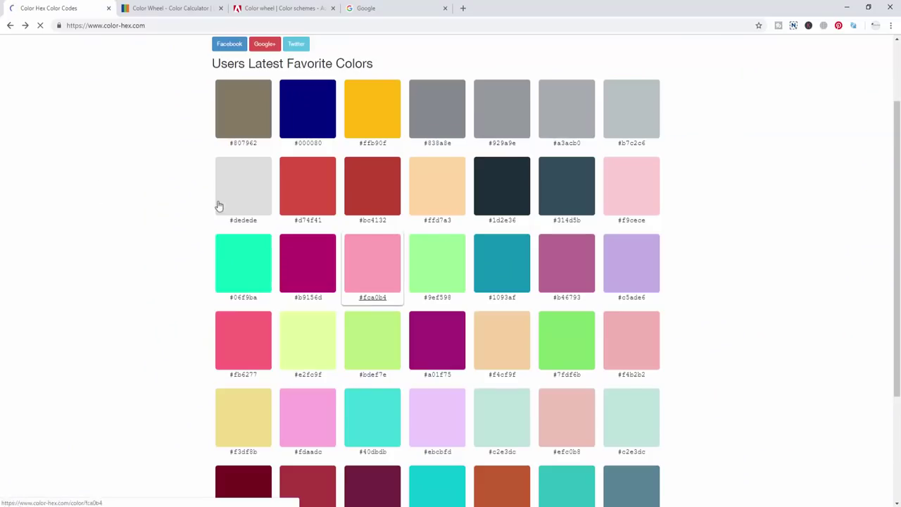
Search Google for "blue color tones".
{"action": "left_click", "coordinate": [366, 9]}
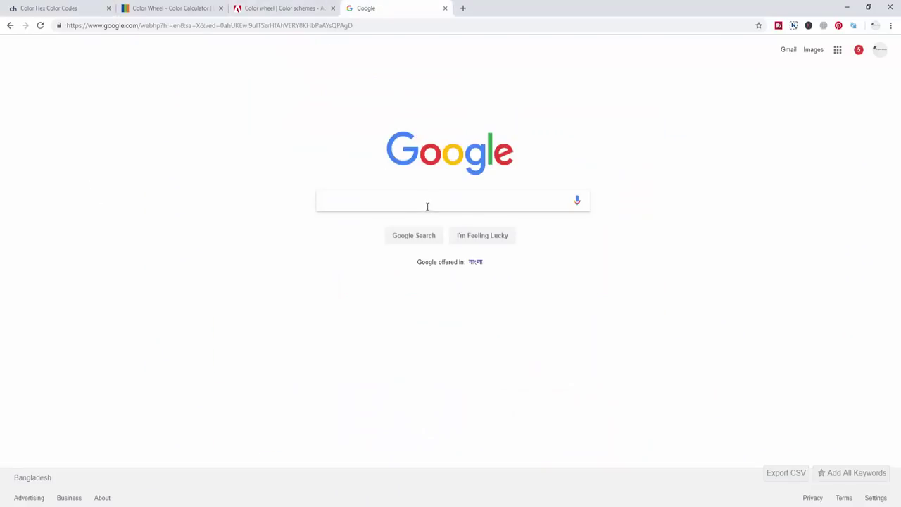
{"action": "type", "text": "blue color "}
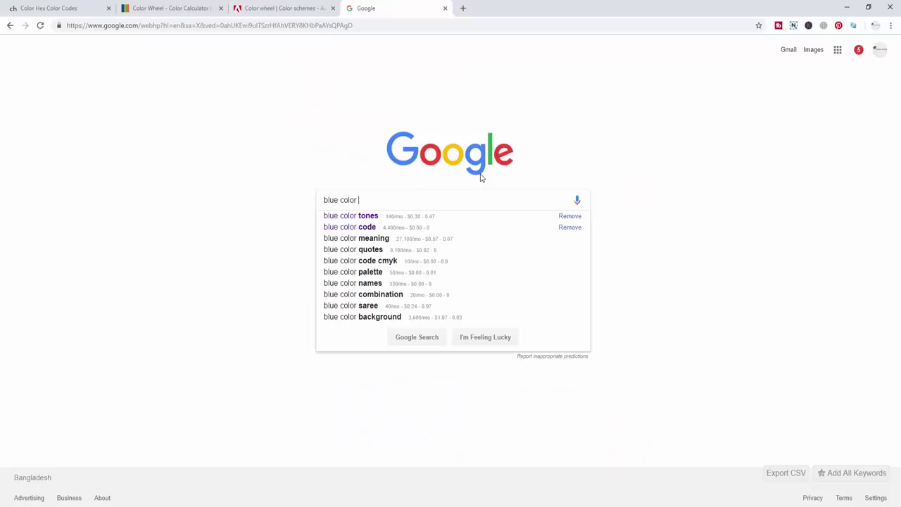
{"action": "type", "text": "tone"}
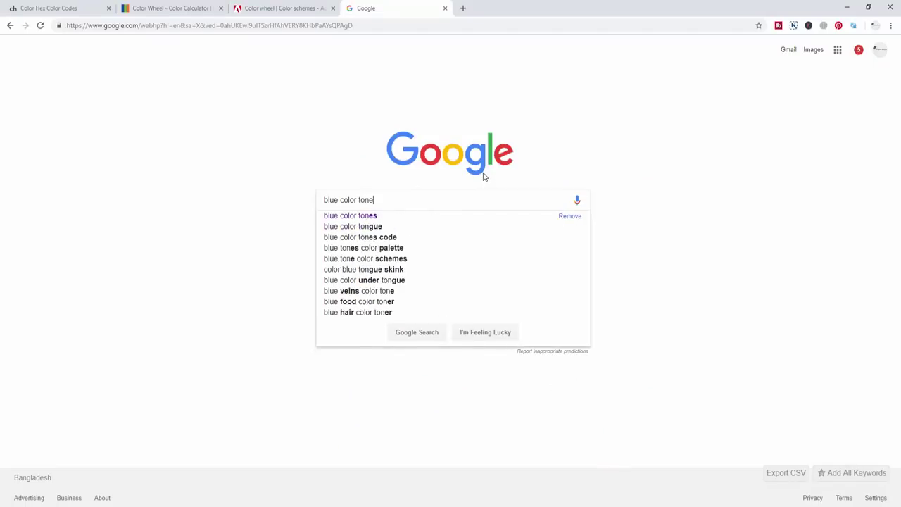
{"action": "type", "text": "s"}
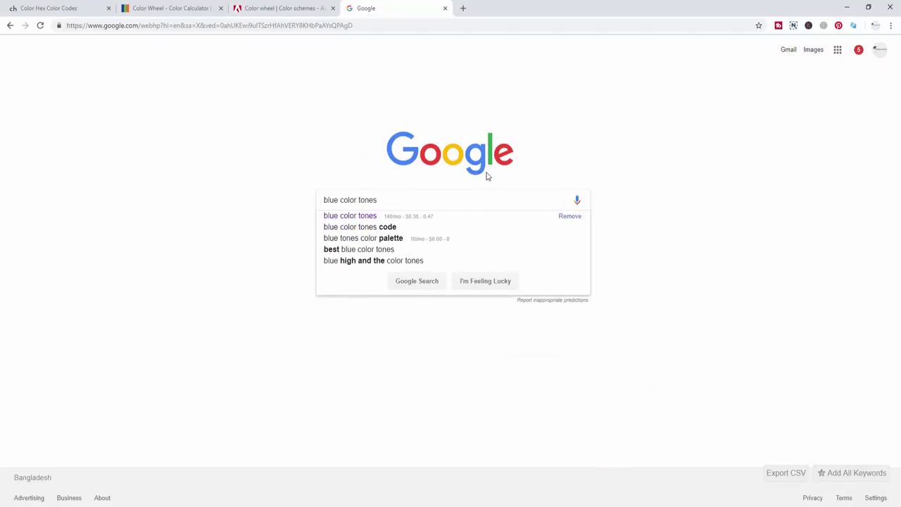
{"action": "key", "text": "Return"}
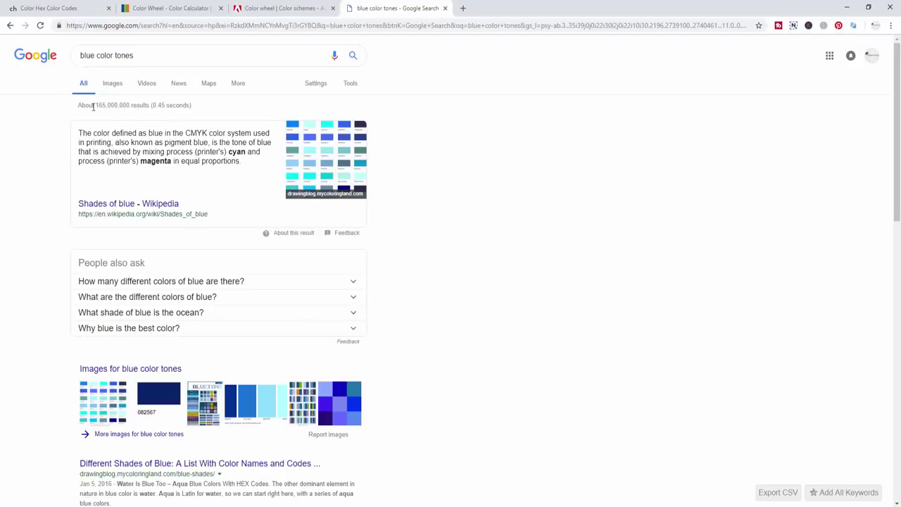
Show the image results for the search, preview the Deep Sky Blue hue and tints image, and close the preview.
{"action": "scroll", "coordinate": [422, 211], "scroll_direction": "down", "scroll_amount": 2}
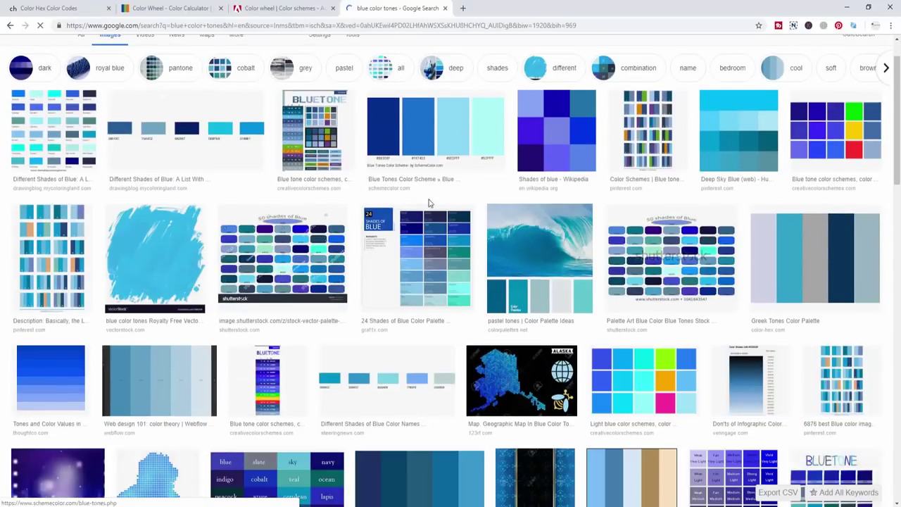
{"action": "scroll", "coordinate": [761, 225], "scroll_direction": "up", "scroll_amount": 1}
{"action": "left_click", "coordinate": [761, 191]}
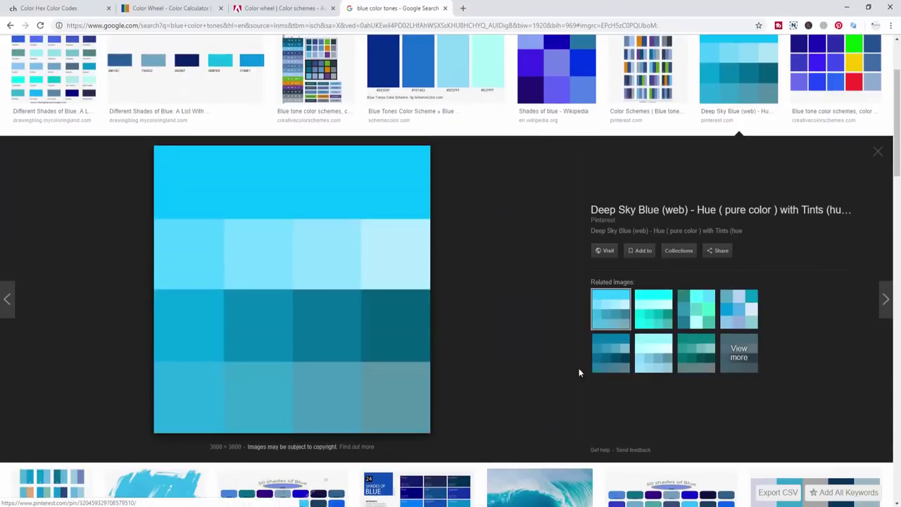
{"action": "left_click", "coordinate": [878, 151]}
Find and preview the "Color Palette for Your Website" image among the blue tone results.
{"action": "scroll", "coordinate": [816, 267], "scroll_direction": "down", "scroll_amount": 5}
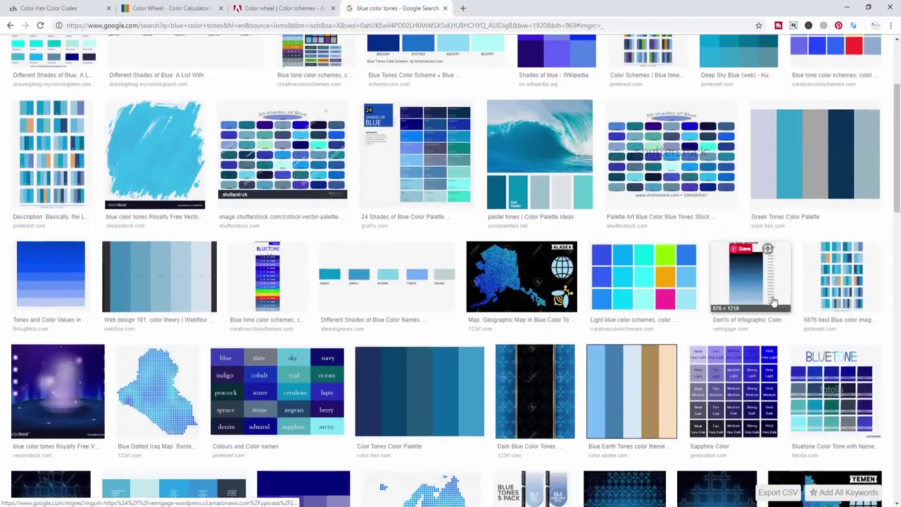
{"action": "scroll", "coordinate": [529, 338], "scroll_direction": "down", "scroll_amount": 5}
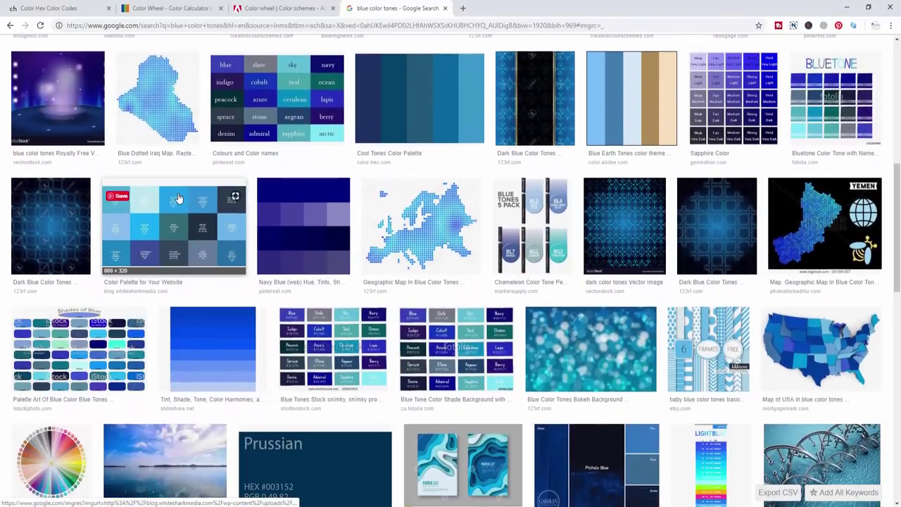
{"action": "left_click", "coordinate": [179, 200]}
{"action": "scroll", "coordinate": [436, 345], "scroll_direction": "up", "scroll_amount": 6}
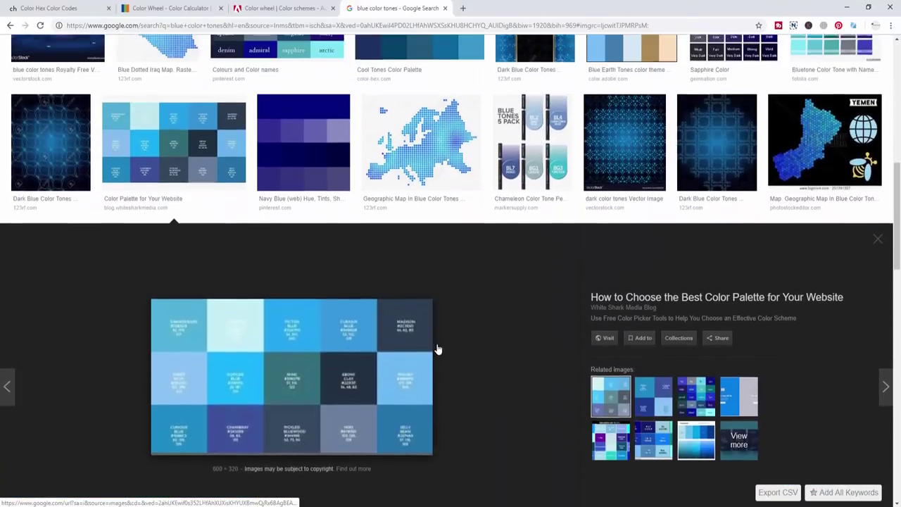
{"action": "scroll", "coordinate": [419, 352], "scroll_direction": "down", "scroll_amount": 7}
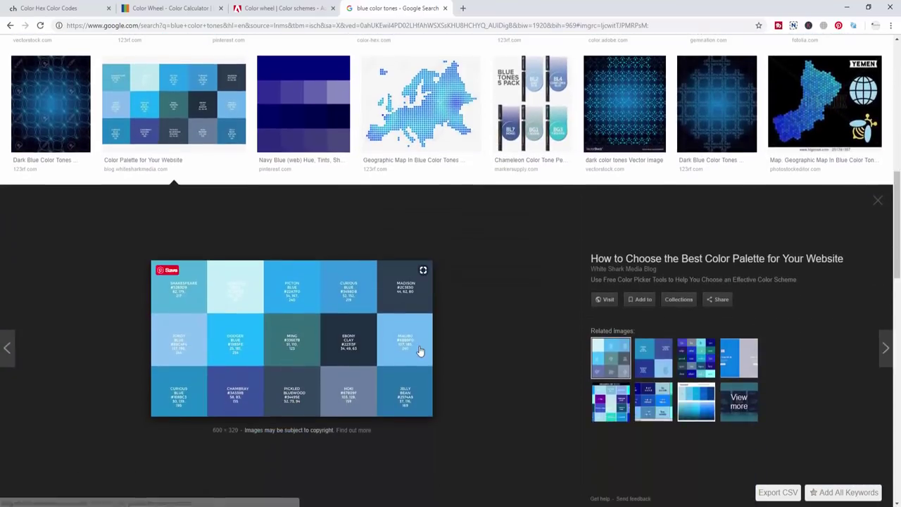
Look through the further blue tone palettes and swatches in the image results and return to the search field.
{"action": "scroll", "coordinate": [414, 352], "scroll_direction": "down", "scroll_amount": 9}
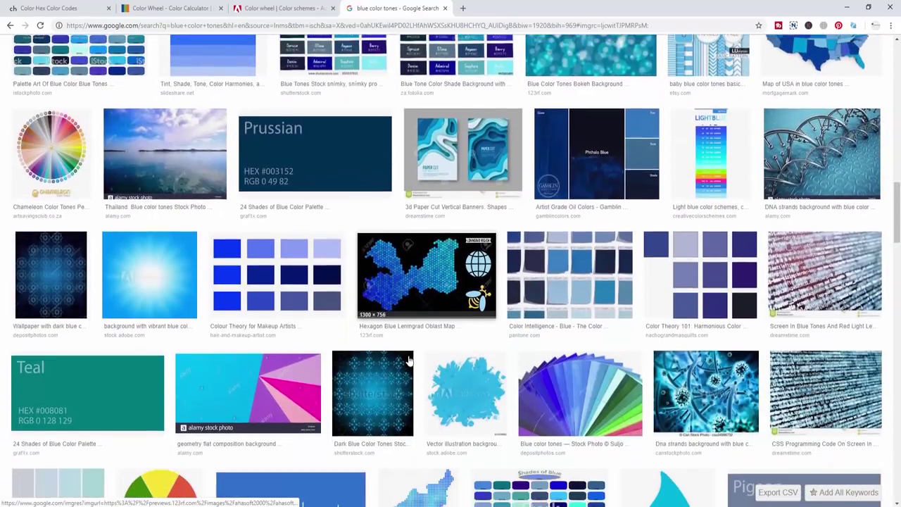
{"action": "scroll", "coordinate": [408, 366], "scroll_direction": "down", "scroll_amount": 6}
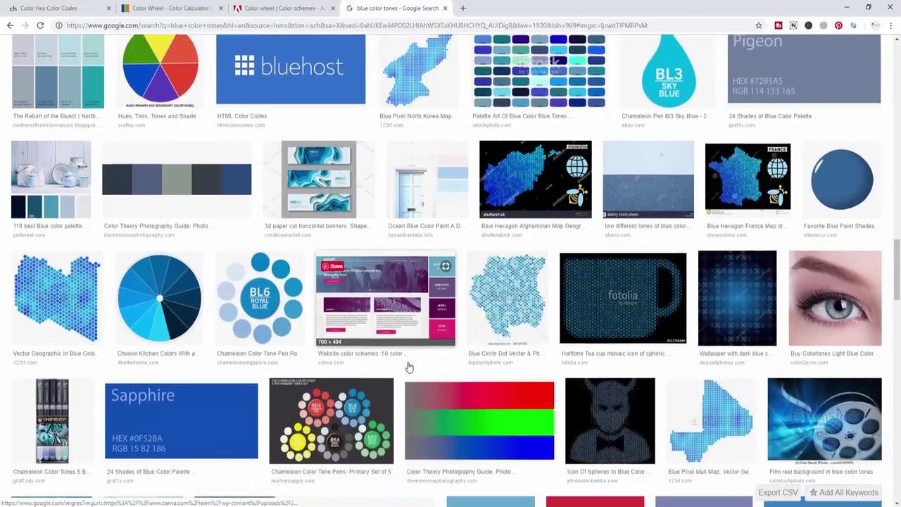
{"action": "scroll", "coordinate": [281, 359], "scroll_direction": "up", "scroll_amount": 7}
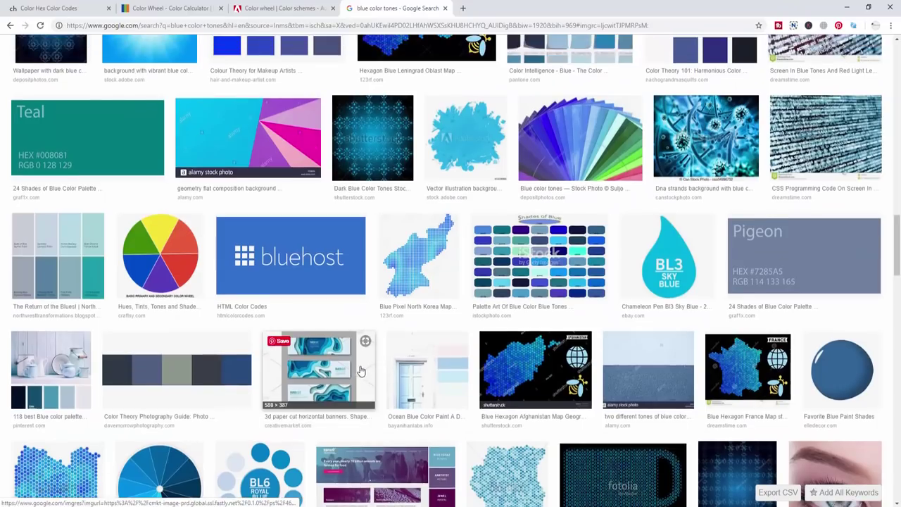
{"action": "scroll", "coordinate": [363, 369], "scroll_direction": "down", "scroll_amount": 7}
{"action": "scroll", "coordinate": [373, 425], "scroll_direction": "down", "scroll_amount": 1}
{"action": "scroll", "coordinate": [373, 425], "scroll_direction": "down", "scroll_amount": 3}
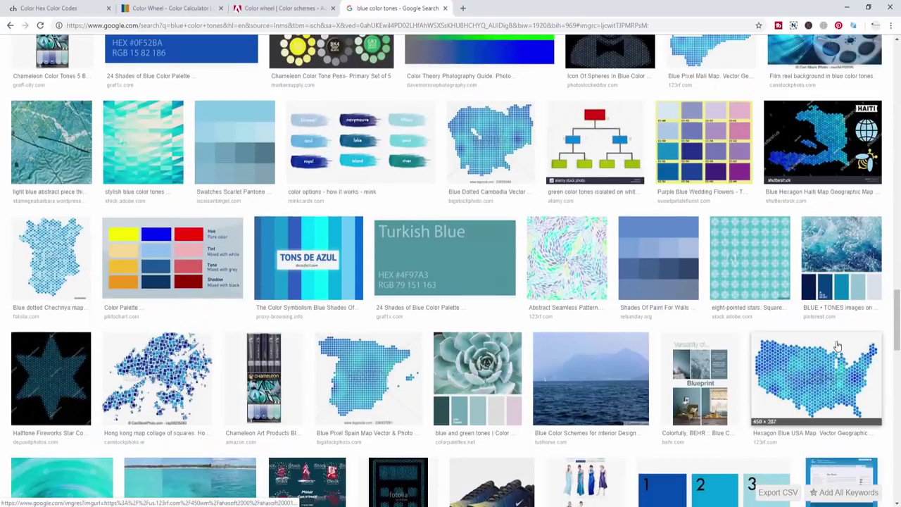
{"action": "scroll", "coordinate": [352, 211], "scroll_direction": "up", "scroll_amount": 20}
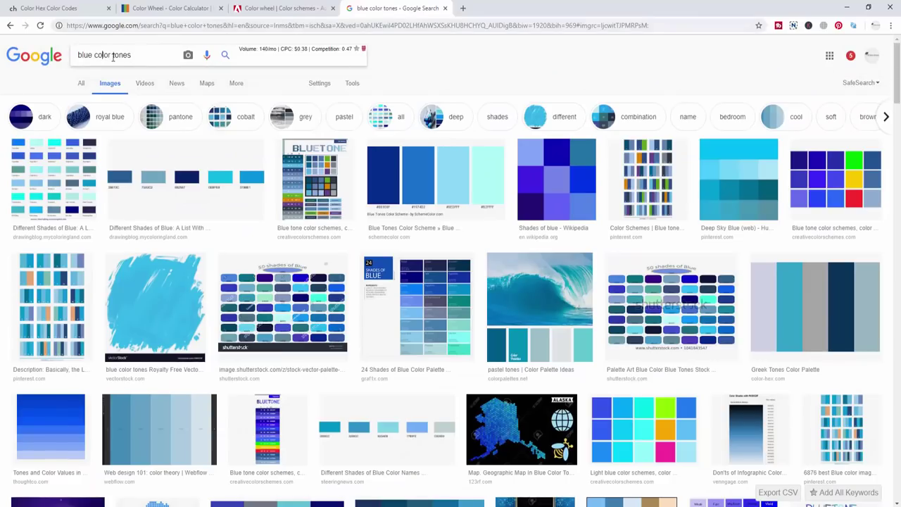
Change the image search to "blue color shade" and look through the resulting palettes.
{"action": "double_click", "coordinate": [113, 56]}
{"action": "type", "text": "shad"}
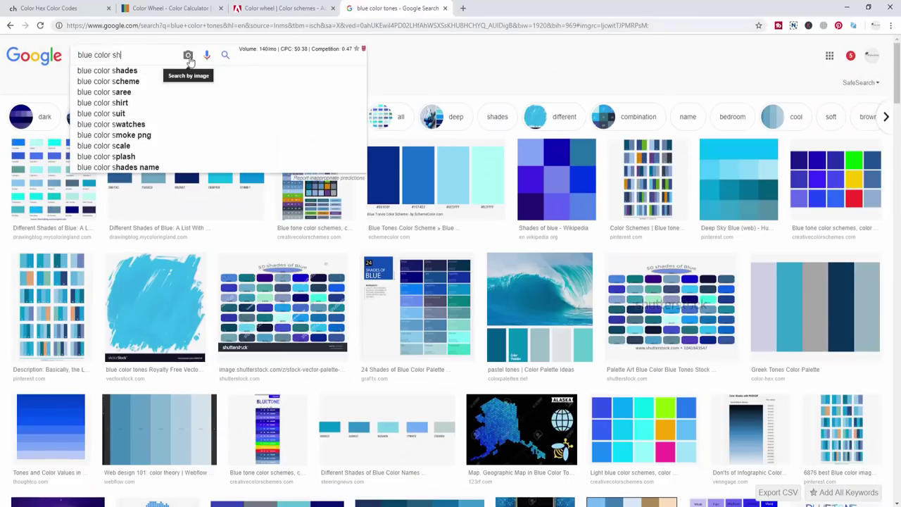
{"action": "type", "text": "e"}
{"action": "key", "text": "Return"}
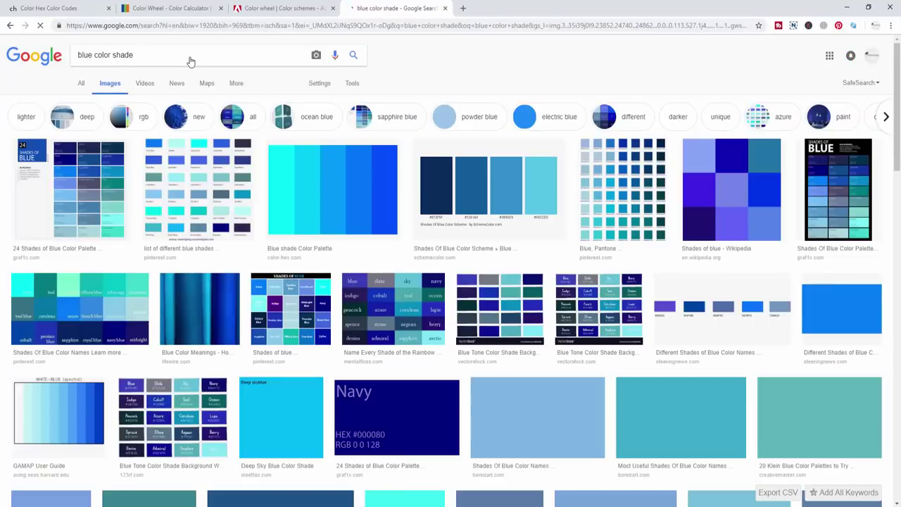
{"action": "scroll", "coordinate": [308, 259], "scroll_direction": "down", "scroll_amount": 2}
{"action": "scroll", "coordinate": [220, 204], "scroll_direction": "up", "scroll_amount": 2}
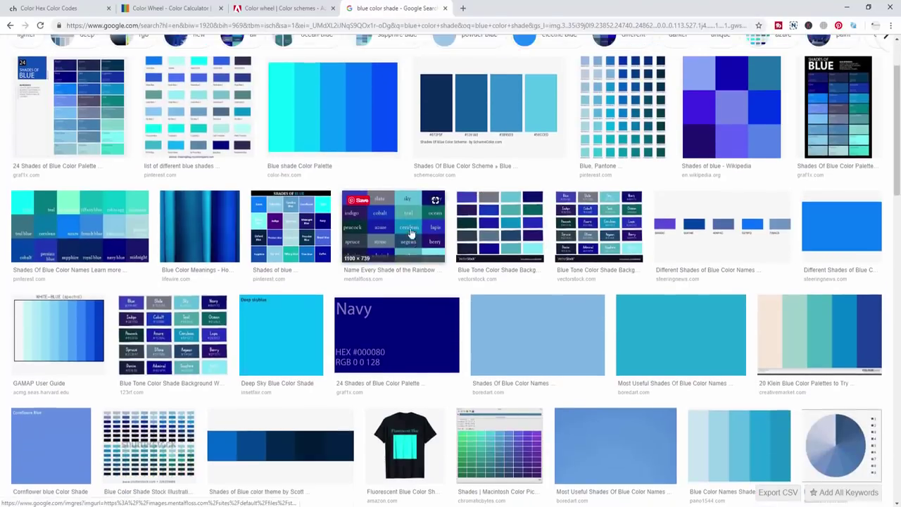
{"action": "scroll", "coordinate": [395, 310], "scroll_direction": "down", "scroll_amount": 2}
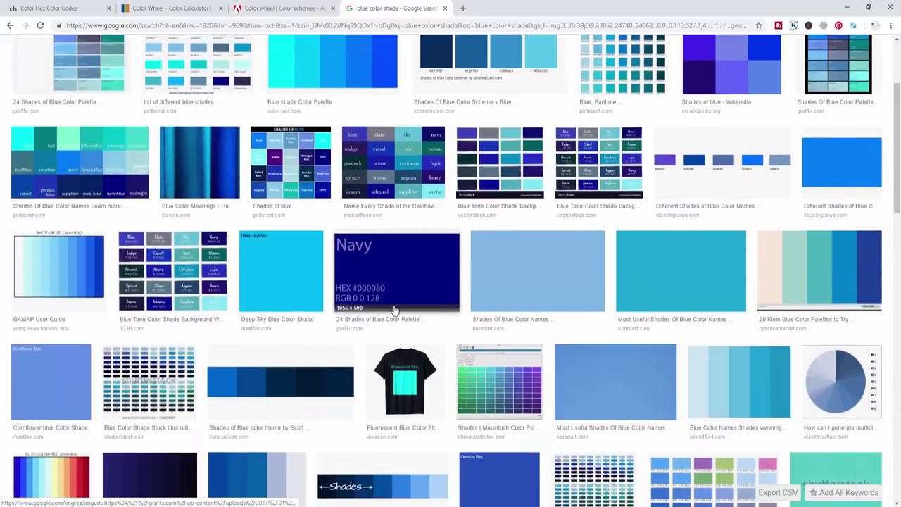
{"action": "scroll", "coordinate": [396, 310], "scroll_direction": "up", "scroll_amount": 3}
Switch to the Sessions College Color Calculator page and examine its web address and color wheel.
{"action": "key", "text": "ctrl+1"}
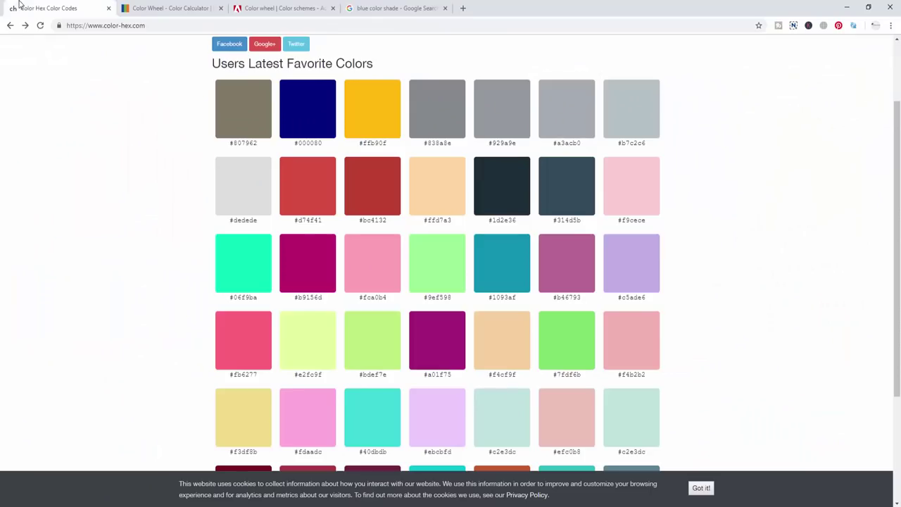
{"action": "left_click", "coordinate": [162, 5]}
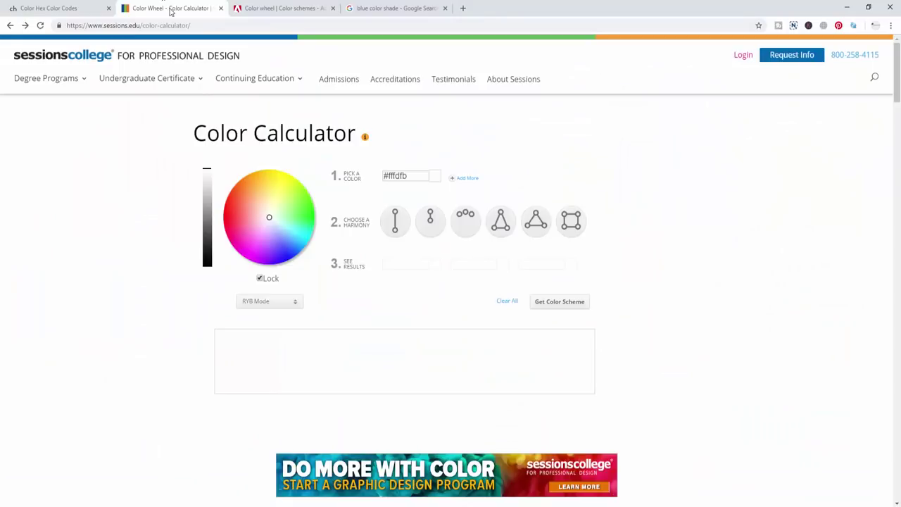
{"action": "mouse_move", "coordinate": [286, 221]}
{"action": "mouse_move", "coordinate": [293, 272]}
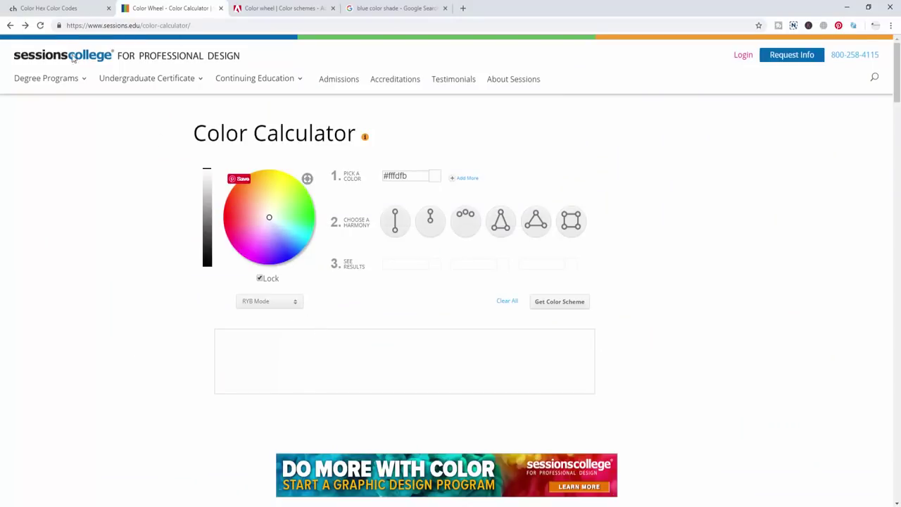
{"action": "left_click", "coordinate": [147, 26]}
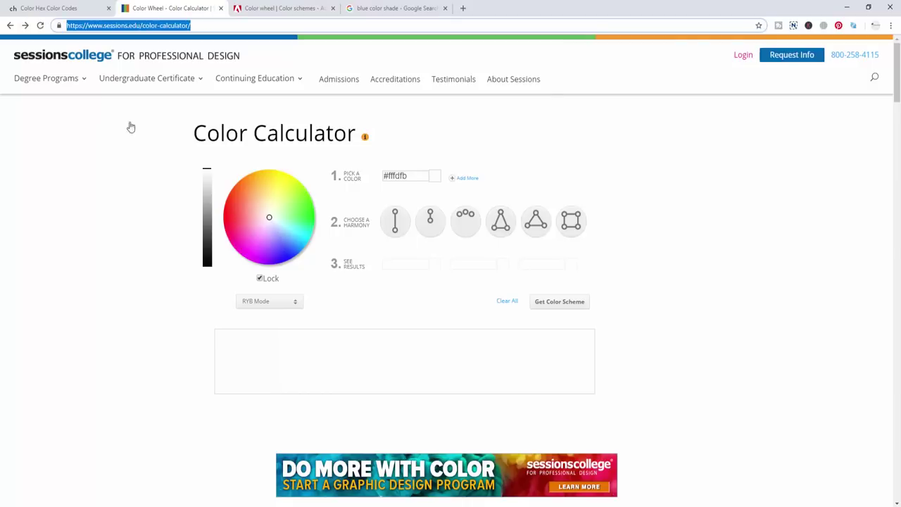
{"action": "left_click", "coordinate": [137, 371]}
{"action": "mouse_move", "coordinate": [280, 228]}
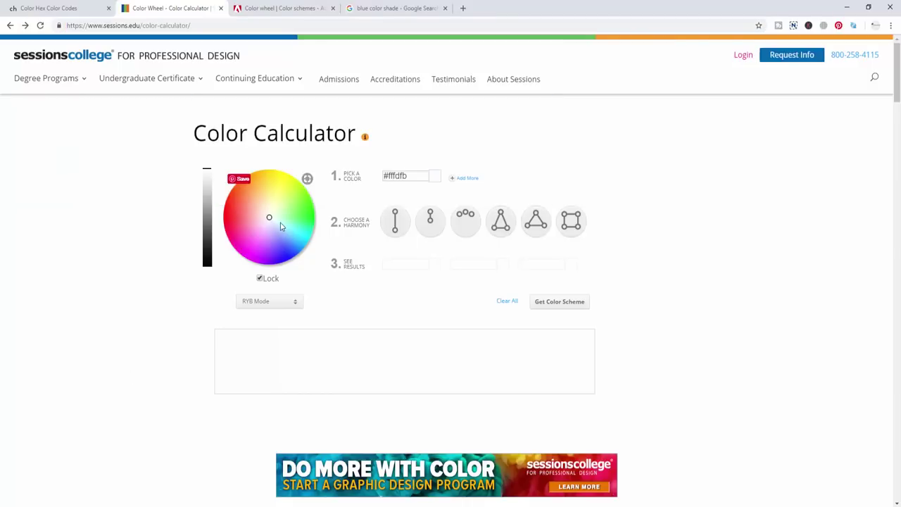
Open the picker for the base color and set it to red with RGB 255, 0, 0.
{"action": "left_click", "coordinate": [435, 176]}
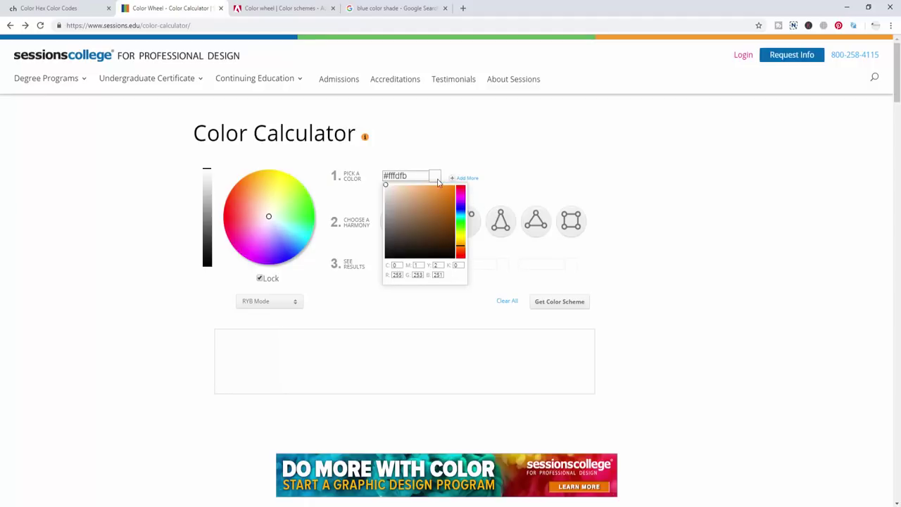
{"action": "left_click", "coordinate": [436, 177]}
{"action": "left_click", "coordinate": [436, 177]}
{"action": "type", "text": "0"}
{"action": "left_click", "coordinate": [439, 275]}
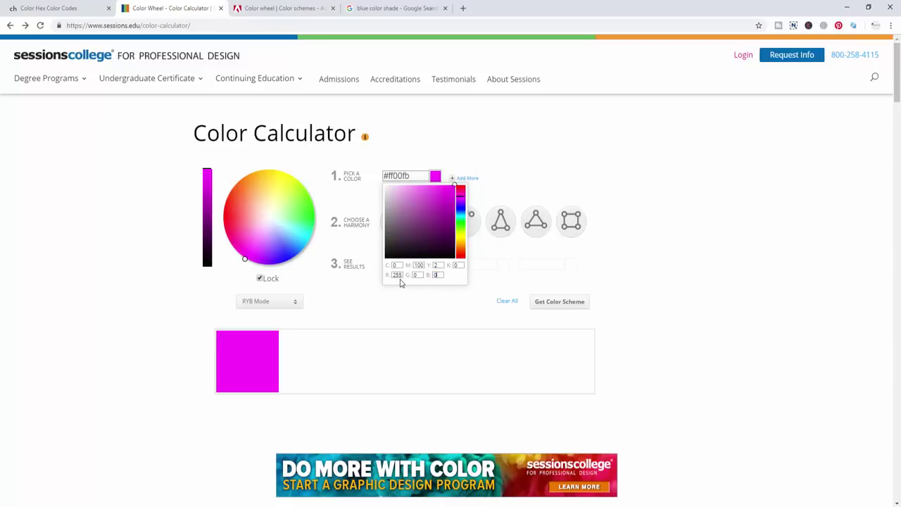
{"action": "left_click", "coordinate": [427, 282]}
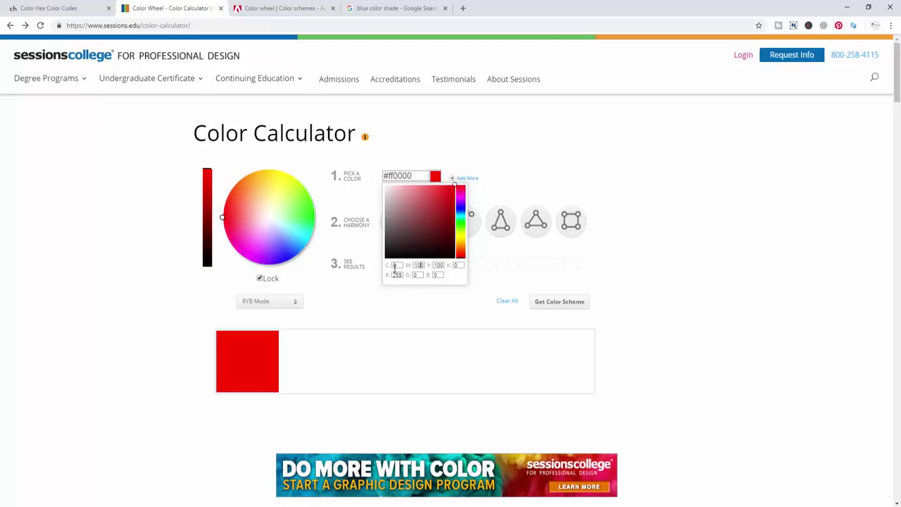
Set the base color to green with RGB 0, 255, 0.
{"action": "type", "text": "0"}
{"action": "left_click", "coordinate": [417, 275]}
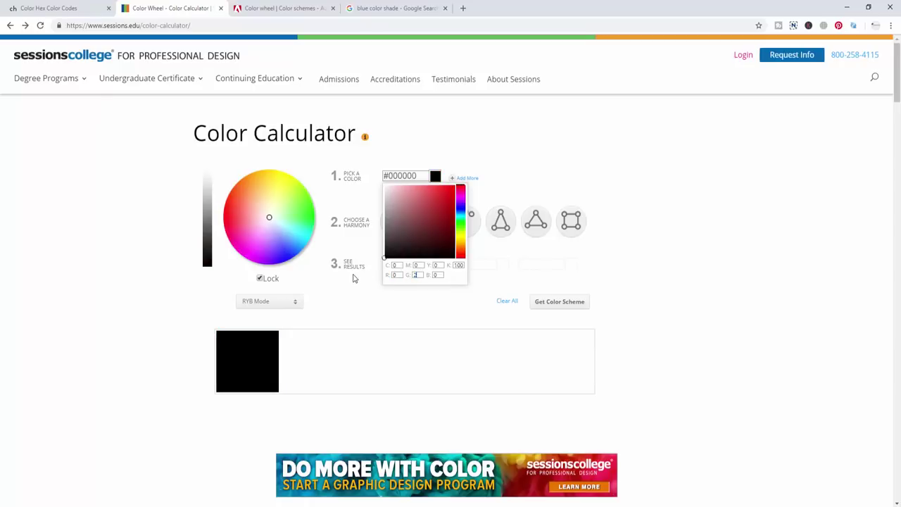
{"action": "key", "text": "Tab"}
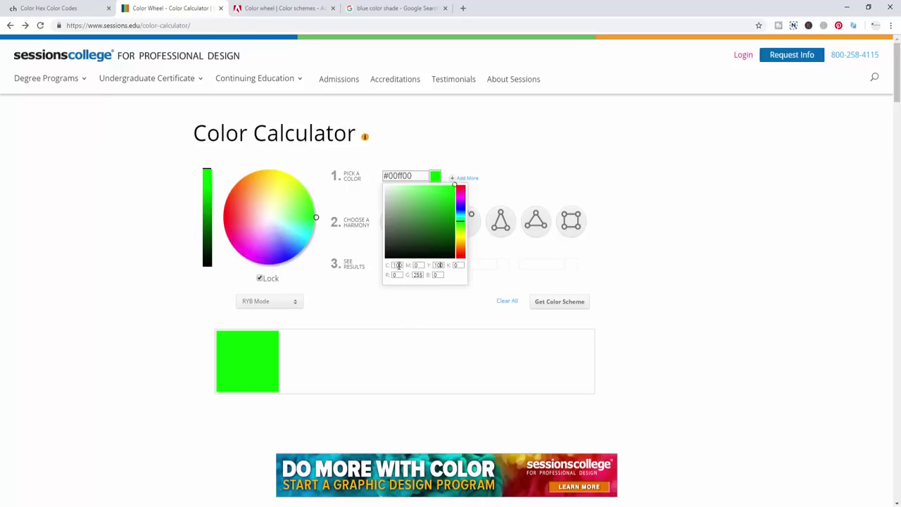
Set the base color to blue with RGB 0, 0, 255.
{"action": "left_click", "coordinate": [440, 265]}
{"action": "type", "text": "0"}
{"action": "key", "text": "Tab"}
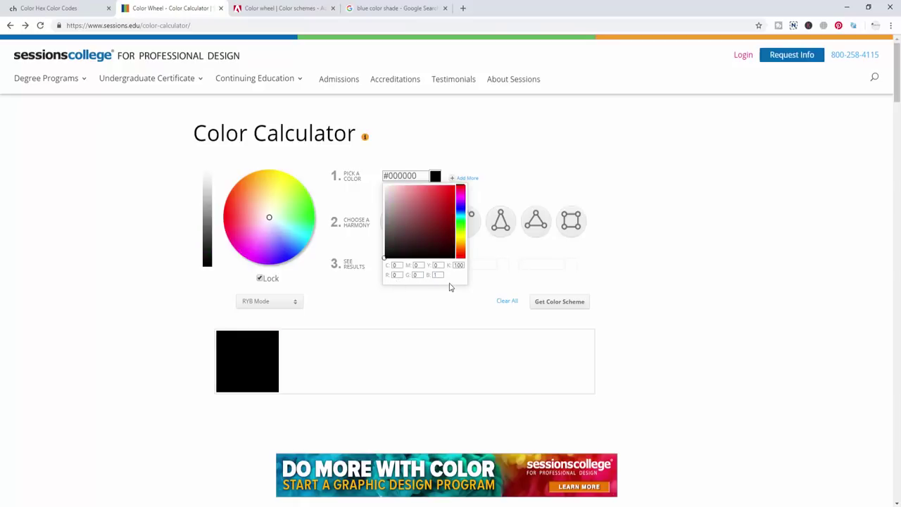
{"action": "type", "text": "255"}
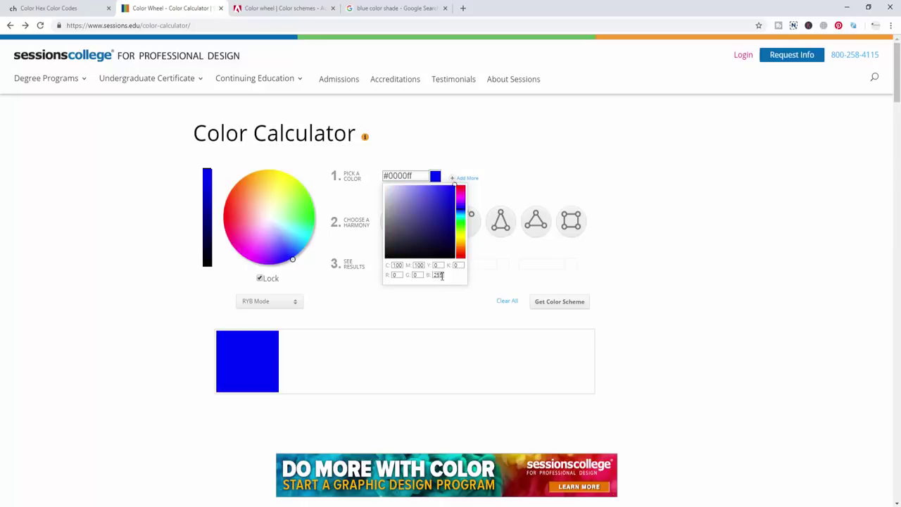
Set the base color to yellow with RGB 255, 255, 0.
{"action": "left_click", "coordinate": [421, 265]}
{"action": "key", "text": "BackSpace"}
{"action": "left_click", "coordinate": [397, 275]}
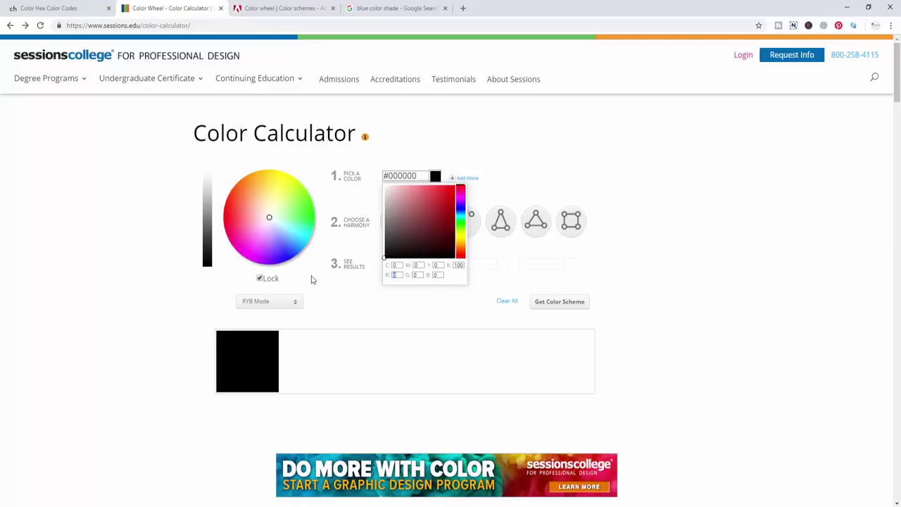
{"action": "type", "text": "255"}
{"action": "left_click", "coordinate": [417, 276]}
{"action": "type", "text": "2"}
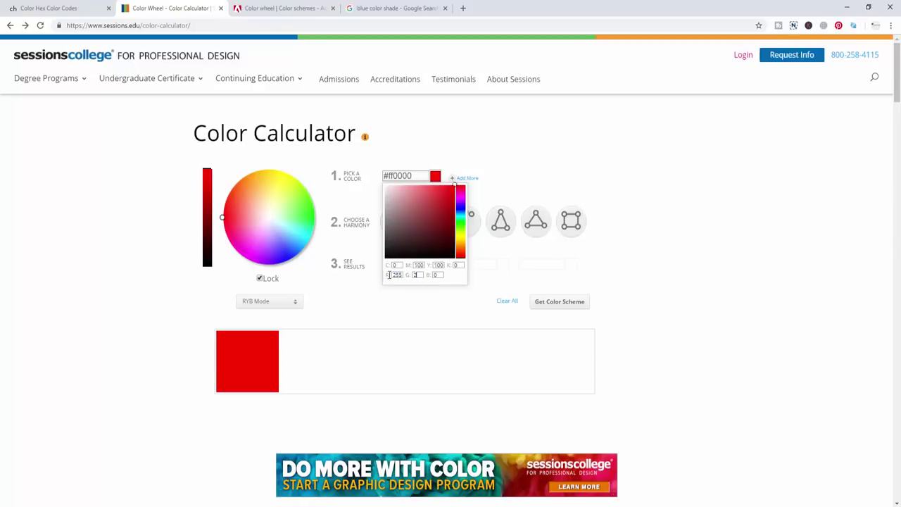
{"action": "type", "text": "55"}
{"action": "left_click", "coordinate": [438, 275]}
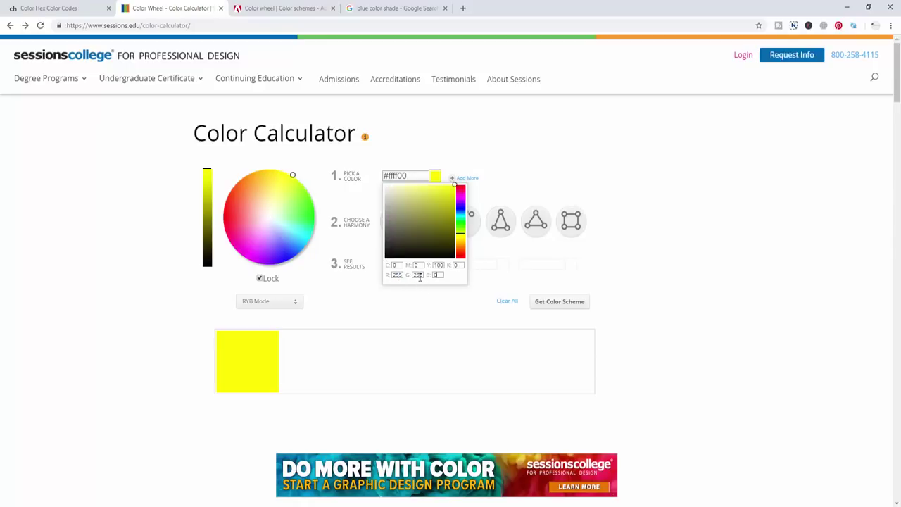
Set the base color to red with RGB 255, 0, 0, close the picker, and shift the color on the wheel to #ff5f3f.
{"action": "type", "text": "0"}
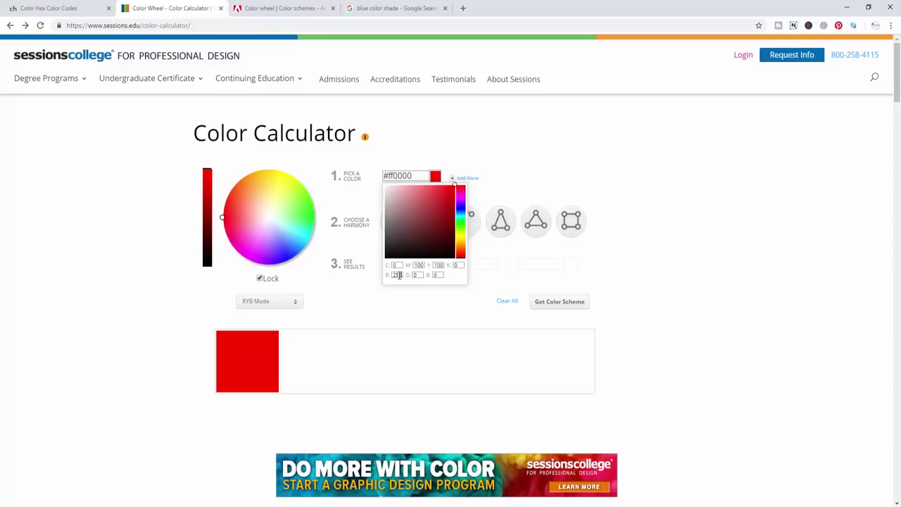
{"action": "left_click", "coordinate": [84, 298]}
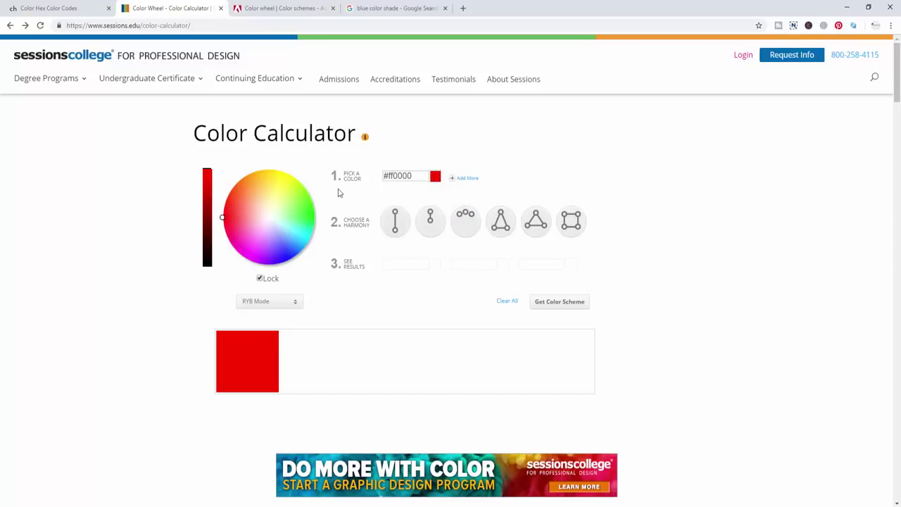
{"action": "mouse_move", "coordinate": [223, 217]}
{"action": "left_mouse_down"}
{"action": "mouse_move", "coordinate": [258, 202]}
{"action": "mouse_move", "coordinate": [251, 221]}
{"action": "mouse_move", "coordinate": [261, 215]}
{"action": "mouse_move", "coordinate": [259, 224]}
{"action": "mouse_move", "coordinate": [230, 209]}
{"action": "mouse_move", "coordinate": [237, 205]}
{"action": "left_mouse_up"}
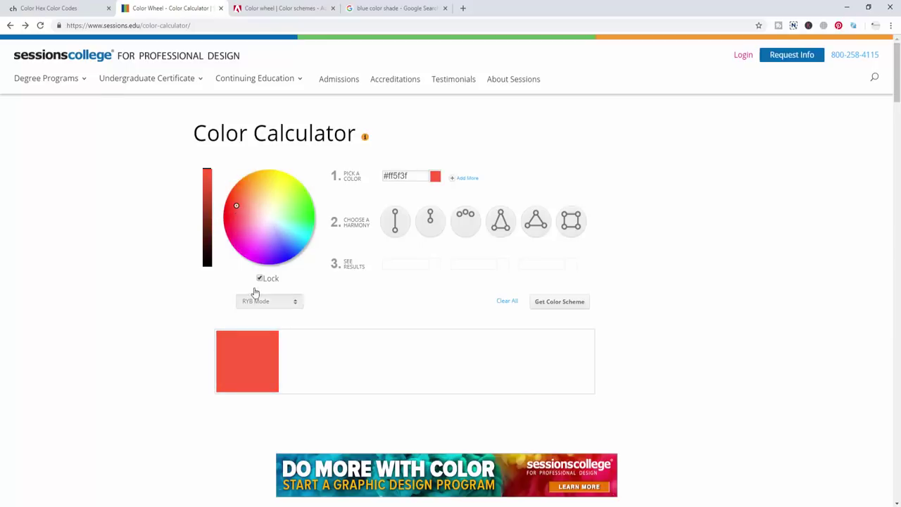
Switch the color wheel to RGB Mode.
{"action": "left_click", "coordinate": [280, 302]}
{"action": "left_click", "coordinate": [266, 321]}
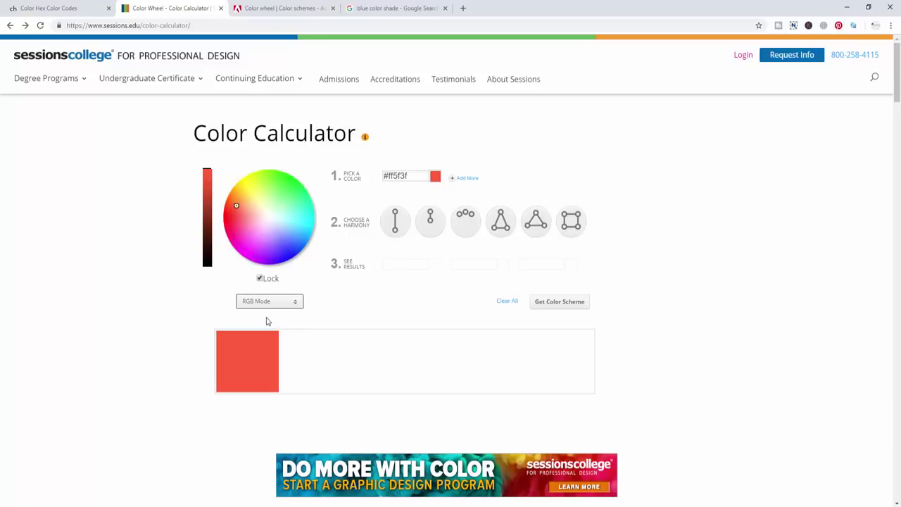
{"action": "left_click", "coordinate": [261, 304]}
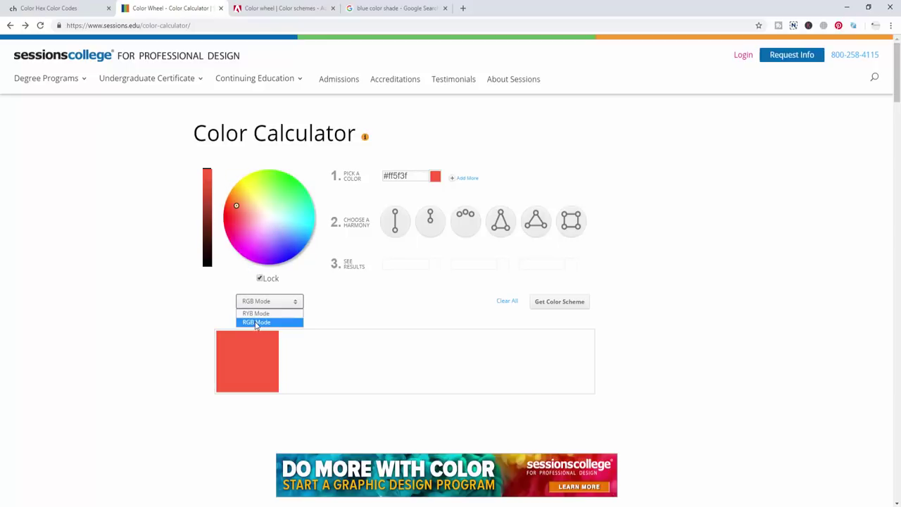
{"action": "left_click", "coordinate": [257, 321]}
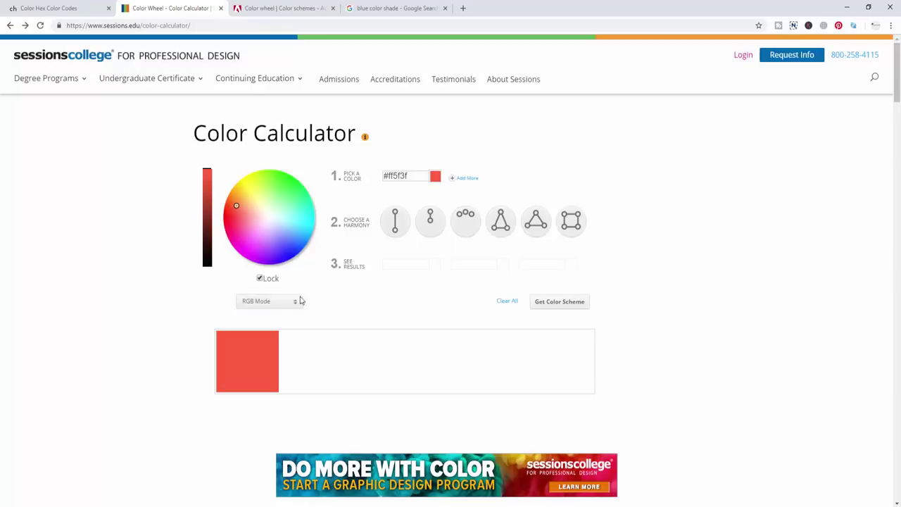
Apply the complementary harmony and move the base color around the wheel to violet #a602ff.
{"action": "left_click", "coordinate": [394, 221]}
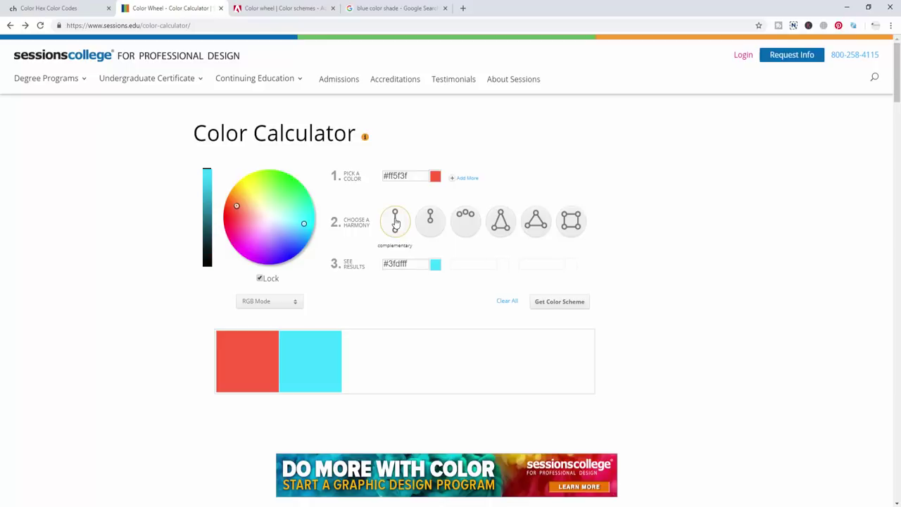
{"action": "mouse_move", "coordinate": [236, 209]}
{"action": "left_mouse_down"}
{"action": "mouse_move", "coordinate": [253, 178]}
{"action": "mouse_move", "coordinate": [304, 173]}
{"action": "mouse_move", "coordinate": [314, 233]}
{"action": "mouse_move", "coordinate": [273, 273]}
{"action": "mouse_move", "coordinate": [292, 253]}
{"action": "mouse_move", "coordinate": [237, 268]}
{"action": "mouse_move", "coordinate": [231, 261]}
{"action": "mouse_move", "coordinate": [248, 240]}
{"action": "mouse_move", "coordinate": [230, 244]}
{"action": "left_mouse_up"}
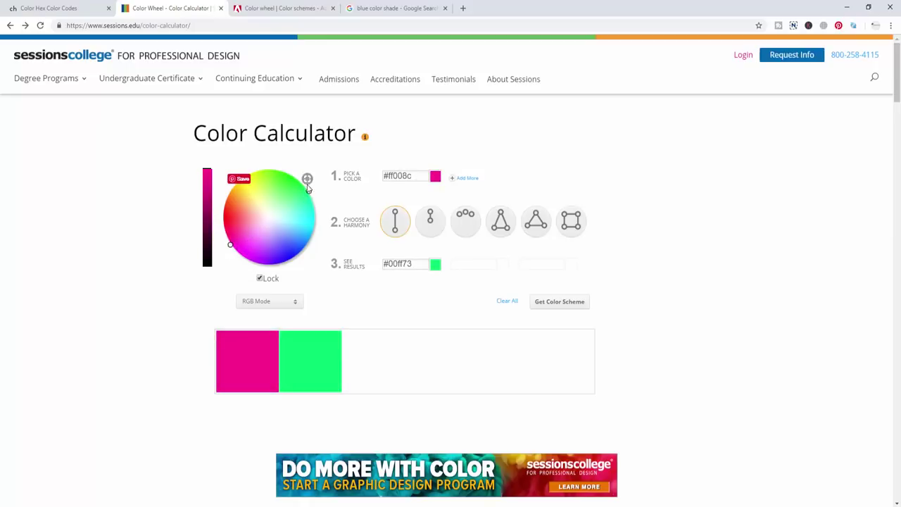
{"action": "left_click", "coordinate": [244, 238]}
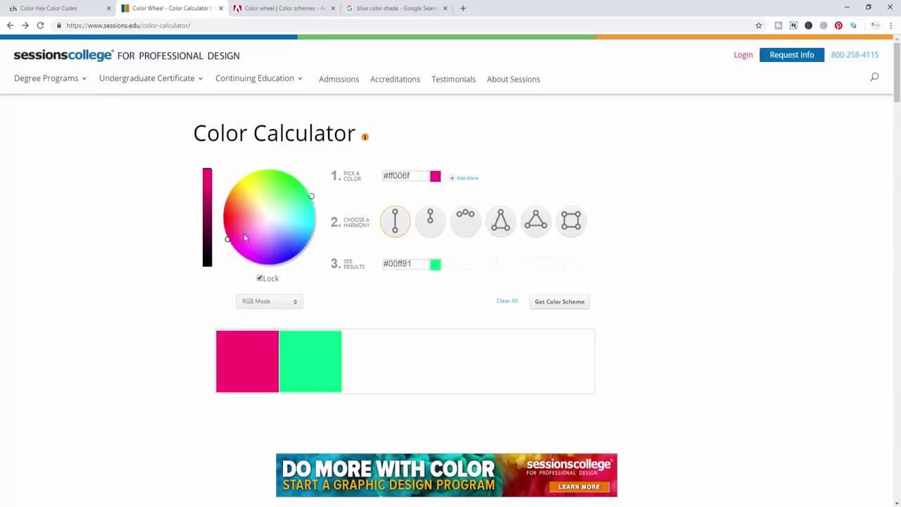
{"action": "mouse_move", "coordinate": [244, 238]}
{"action": "left_mouse_down"}
{"action": "mouse_move", "coordinate": [291, 225]}
{"action": "mouse_move", "coordinate": [215, 273]}
{"action": "mouse_move", "coordinate": [304, 235]}
{"action": "mouse_move", "coordinate": [289, 263]}
{"action": "mouse_move", "coordinate": [311, 280]}
{"action": "mouse_move", "coordinate": [298, 251]}
{"action": "mouse_move", "coordinate": [306, 265]}
{"action": "mouse_move", "coordinate": [278, 249]}
{"action": "mouse_move", "coordinate": [306, 255]}
{"action": "mouse_move", "coordinate": [244, 272]}
{"action": "mouse_move", "coordinate": [302, 258]}
{"action": "mouse_move", "coordinate": [308, 266]}
{"action": "mouse_move", "coordinate": [272, 219]}
{"action": "mouse_move", "coordinate": [294, 255]}
{"action": "mouse_move", "coordinate": [273, 278]}
{"action": "mouse_move", "coordinate": [284, 274]}
{"action": "mouse_move", "coordinate": [262, 279]}
{"action": "left_mouse_up"}
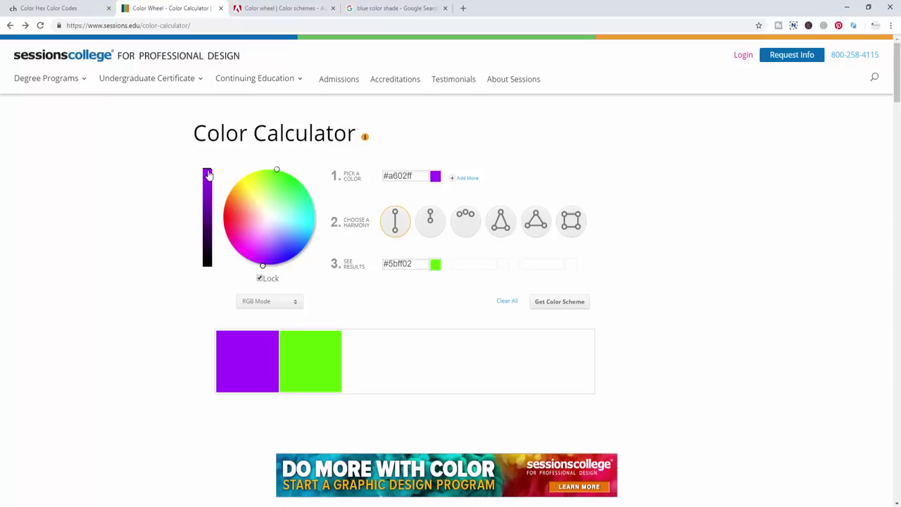
Try the brightness of both complementary colors, ending at full brightness with the pair #ab02ff and #5eff00.
{"action": "mouse_move", "coordinate": [208, 175]}
{"action": "left_mouse_down"}
{"action": "mouse_move", "coordinate": [212, 252]}
{"action": "mouse_move", "coordinate": [210, 152]}
{"action": "left_mouse_up"}
{"action": "left_click", "coordinate": [276, 173]}
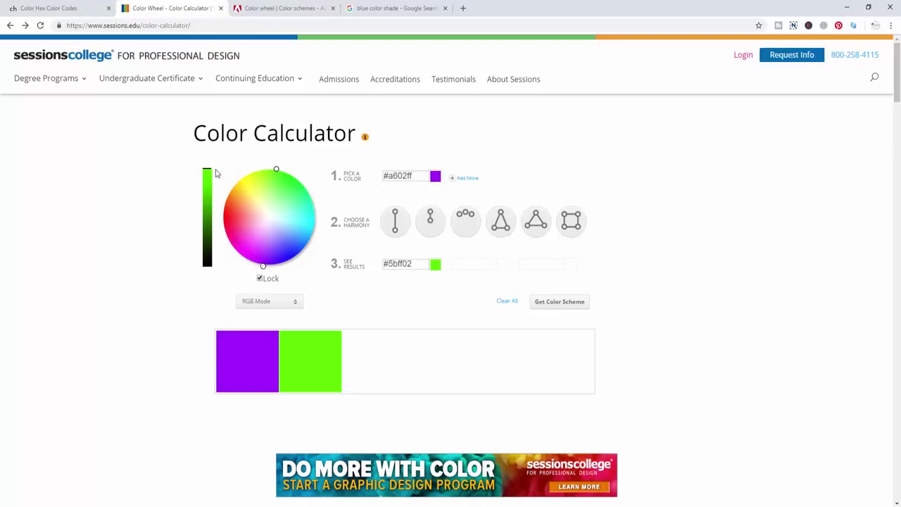
{"action": "mouse_move", "coordinate": [209, 174]}
{"action": "left_mouse_down"}
{"action": "mouse_move", "coordinate": [210, 241]}
{"action": "mouse_move", "coordinate": [214, 171]}
{"action": "left_mouse_up"}
{"action": "left_click", "coordinate": [266, 265]}
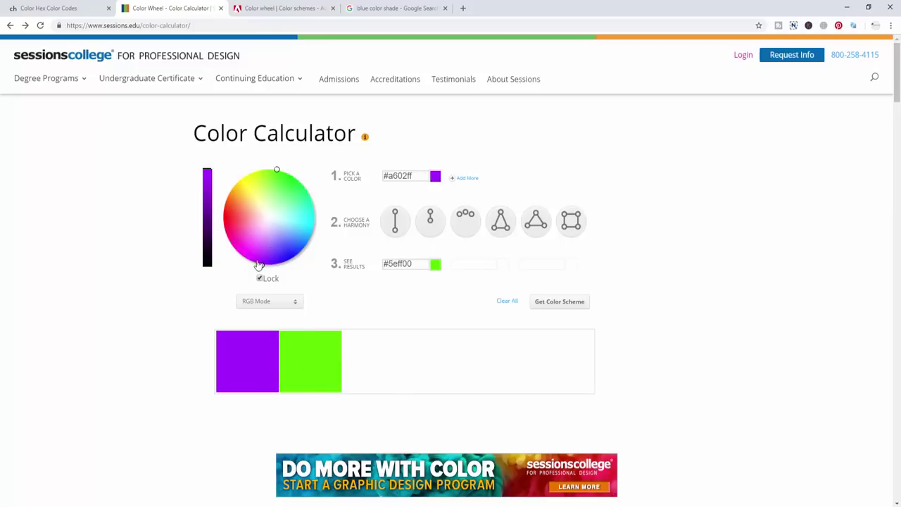
{"action": "left_click", "coordinate": [208, 177]}
{"action": "left_click_drag", "start_coordinate": [208, 185], "coordinate": [209, 160]}
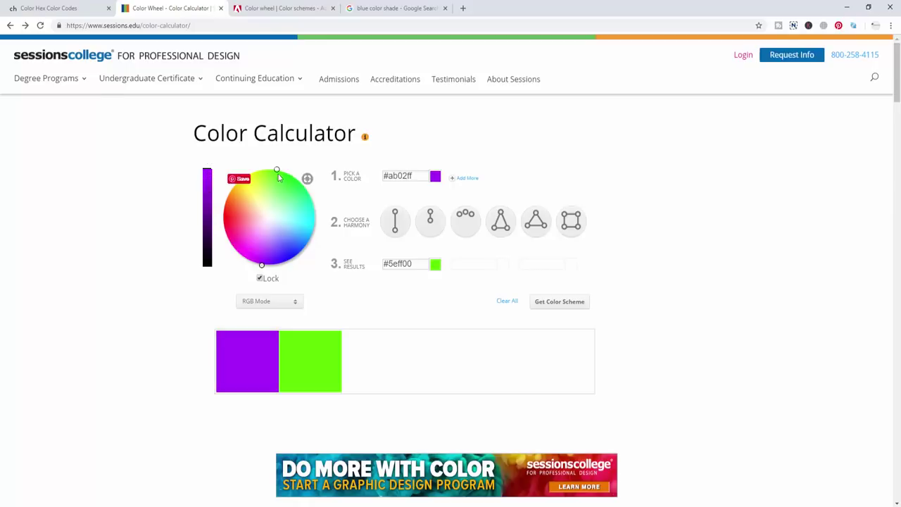
Apply the monochromatic harmony with base color #ff276f, and the analogous harmony with base color #99ff00.
{"action": "left_click", "coordinate": [432, 222]}
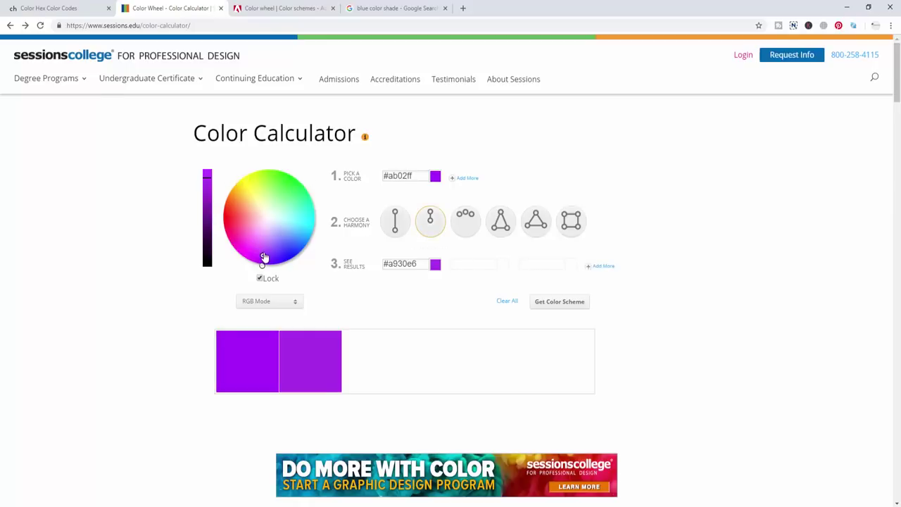
{"action": "left_click_drag", "start_coordinate": [263, 257], "coordinate": [249, 227]}
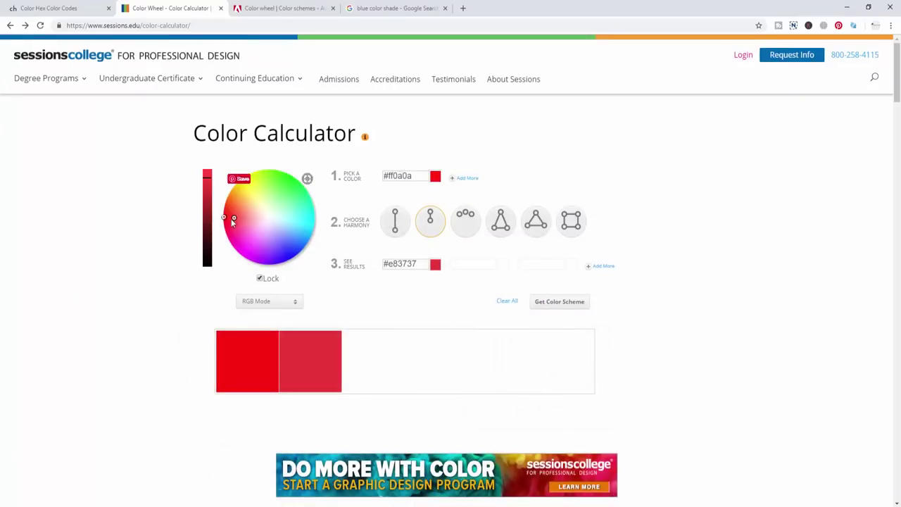
{"action": "mouse_move", "coordinate": [234, 221]}
{"action": "left_mouse_down"}
{"action": "mouse_move", "coordinate": [241, 233]}
{"action": "mouse_move", "coordinate": [246, 217]}
{"action": "mouse_move", "coordinate": [236, 219]}
{"action": "mouse_move", "coordinate": [246, 229]}
{"action": "mouse_move", "coordinate": [247, 216]}
{"action": "mouse_move", "coordinate": [236, 222]}
{"action": "left_mouse_up"}
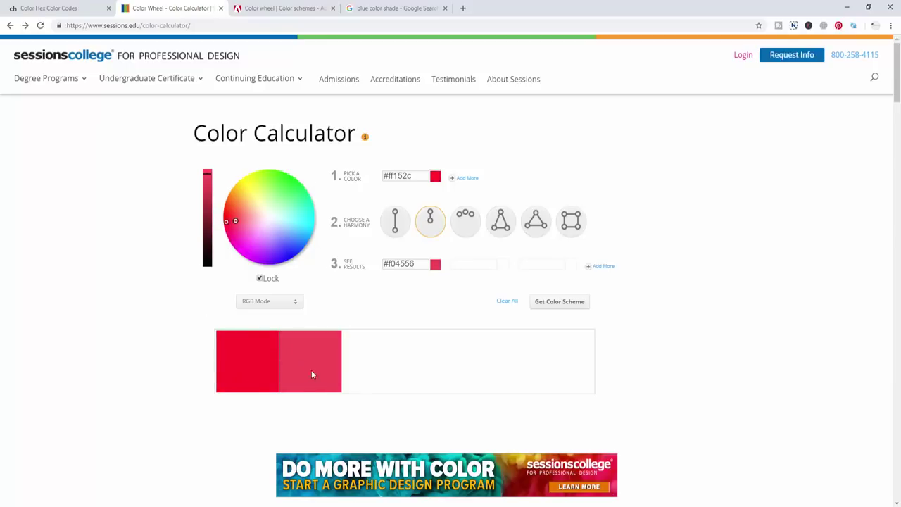
{"action": "mouse_move", "coordinate": [237, 224]}
{"action": "left_mouse_down"}
{"action": "mouse_move", "coordinate": [284, 209]}
{"action": "mouse_move", "coordinate": [243, 233]}
{"action": "mouse_move", "coordinate": [259, 231]}
{"action": "mouse_move", "coordinate": [235, 225]}
{"action": "mouse_move", "coordinate": [239, 206]}
{"action": "mouse_move", "coordinate": [242, 235]}
{"action": "mouse_move", "coordinate": [234, 224]}
{"action": "mouse_move", "coordinate": [302, 195]}
{"action": "mouse_move", "coordinate": [250, 190]}
{"action": "mouse_move", "coordinate": [259, 252]}
{"action": "mouse_move", "coordinate": [284, 251]}
{"action": "mouse_move", "coordinate": [243, 242]}
{"action": "mouse_move", "coordinate": [243, 234]}
{"action": "left_mouse_up"}
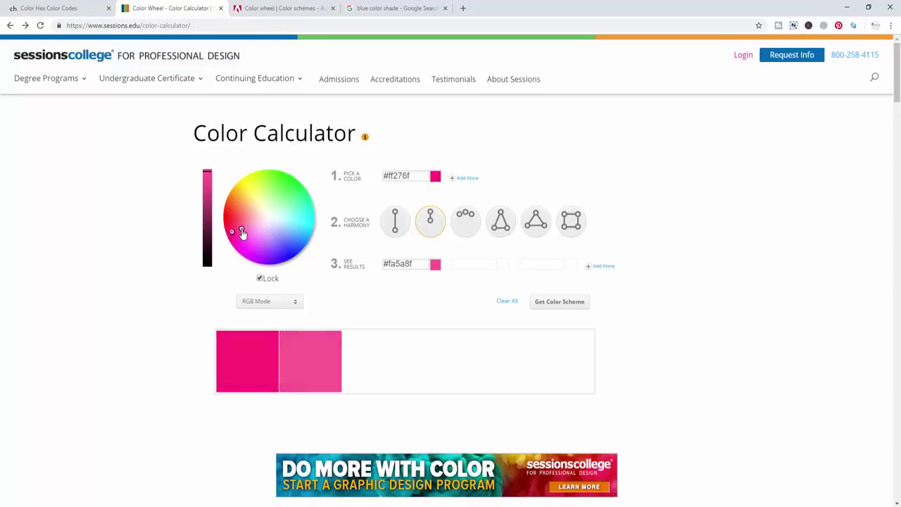
{"action": "left_click", "coordinate": [466, 223]}
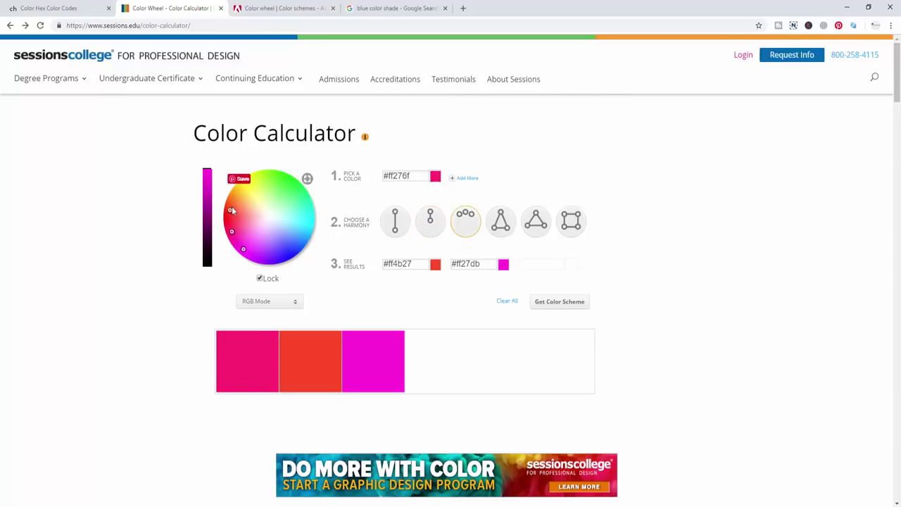
{"action": "left_click_drag", "start_coordinate": [231, 209], "coordinate": [257, 182]}
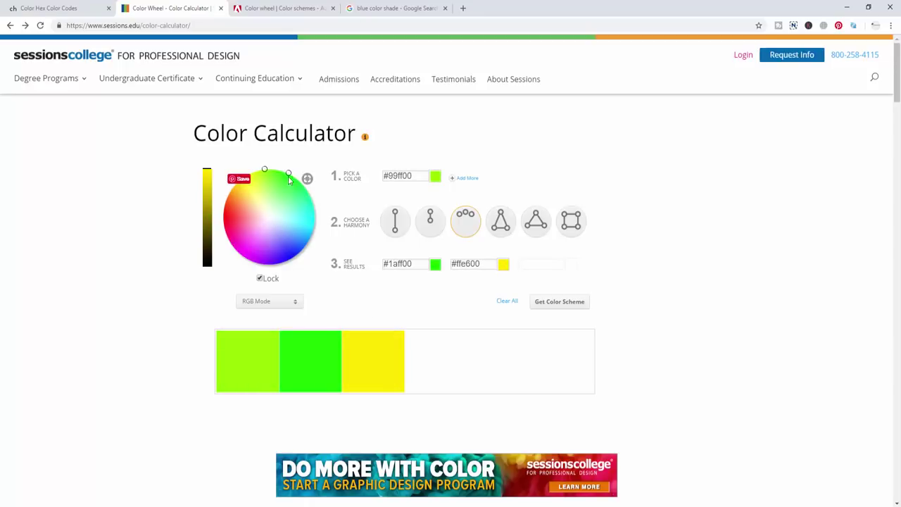
Apply the split complementary harmony and move its colors around the wheel, and apply the triadic harmony with base color #bbff00.
{"action": "left_click", "coordinate": [498, 224]}
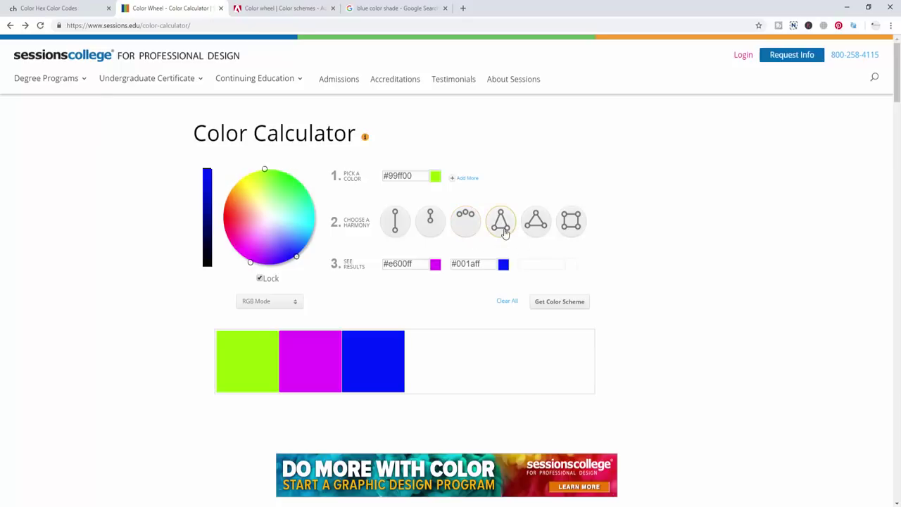
{"action": "left_click_drag", "start_coordinate": [266, 171], "coordinate": [315, 211]}
{"action": "left_click_drag", "start_coordinate": [355, 254], "coordinate": [269, 263]}
{"action": "left_click", "coordinate": [292, 179]}
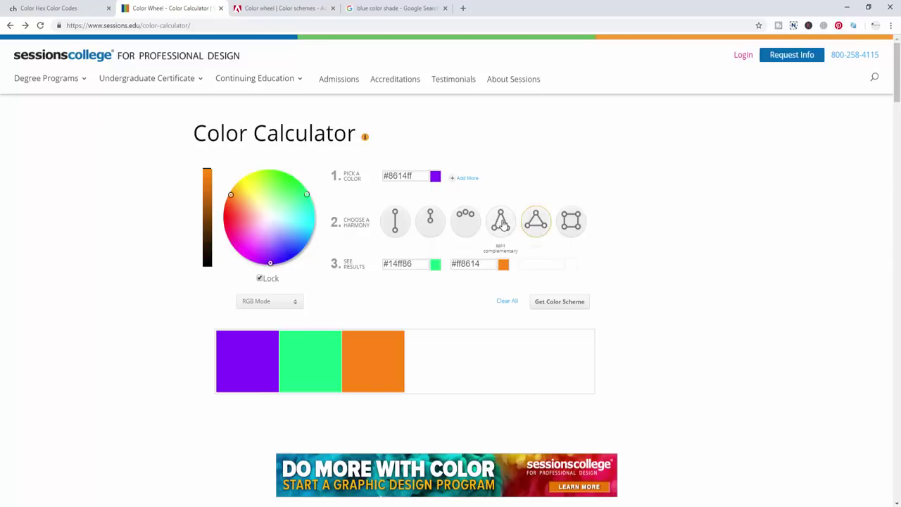
{"action": "left_click", "coordinate": [539, 229]}
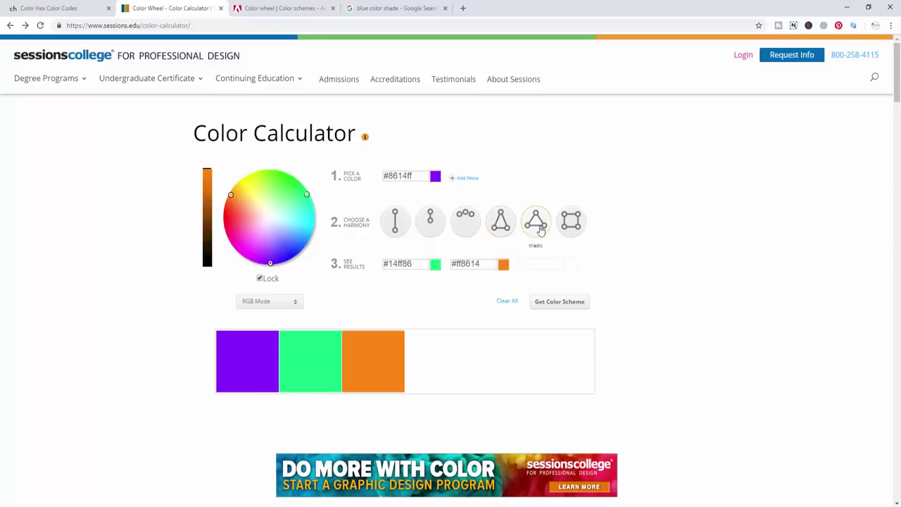
{"action": "mouse_move", "coordinate": [307, 198]}
{"action": "left_mouse_down"}
{"action": "mouse_move", "coordinate": [306, 177]}
{"action": "mouse_move", "coordinate": [244, 162]}
{"action": "mouse_move", "coordinate": [312, 159]}
{"action": "mouse_move", "coordinate": [304, 243]}
{"action": "mouse_move", "coordinate": [246, 261]}
{"action": "mouse_move", "coordinate": [261, 242]}
{"action": "mouse_move", "coordinate": [235, 274]}
{"action": "mouse_move", "coordinate": [199, 271]}
{"action": "left_mouse_up"}
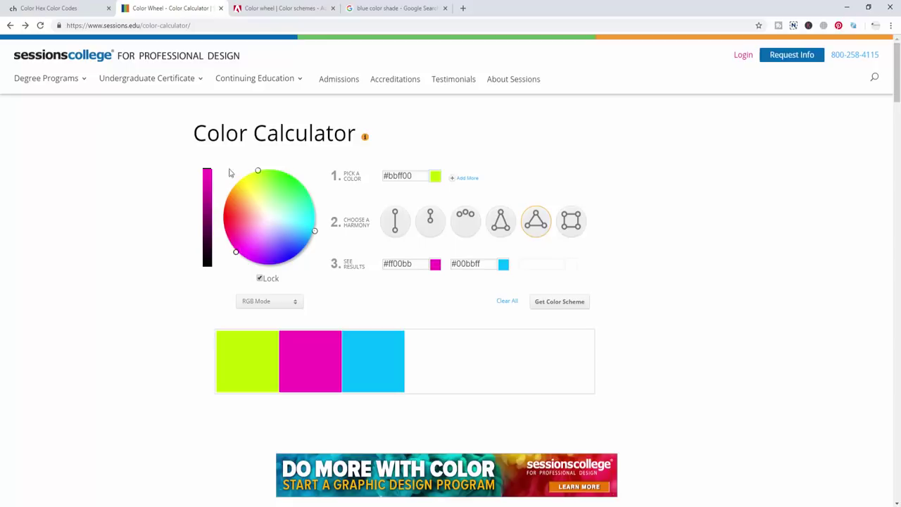
Apply the tetradic harmony with base color #04ffb0 and select the hex code of the first resulting color.
{"action": "left_click", "coordinate": [570, 225]}
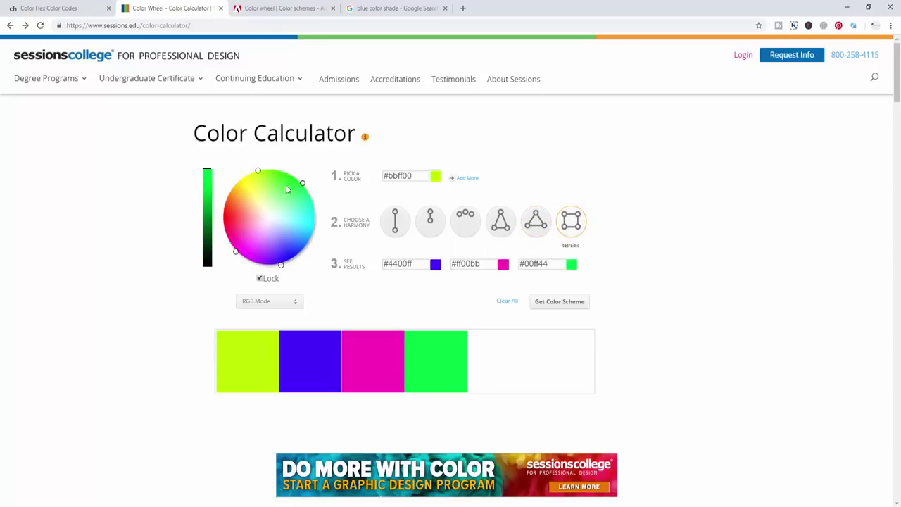
{"action": "mouse_move", "coordinate": [258, 171]}
{"action": "left_mouse_down"}
{"action": "mouse_move", "coordinate": [225, 201]}
{"action": "mouse_move", "coordinate": [354, 243]}
{"action": "mouse_move", "coordinate": [323, 190]}
{"action": "mouse_move", "coordinate": [305, 211]}
{"action": "mouse_move", "coordinate": [316, 223]}
{"action": "left_mouse_up"}
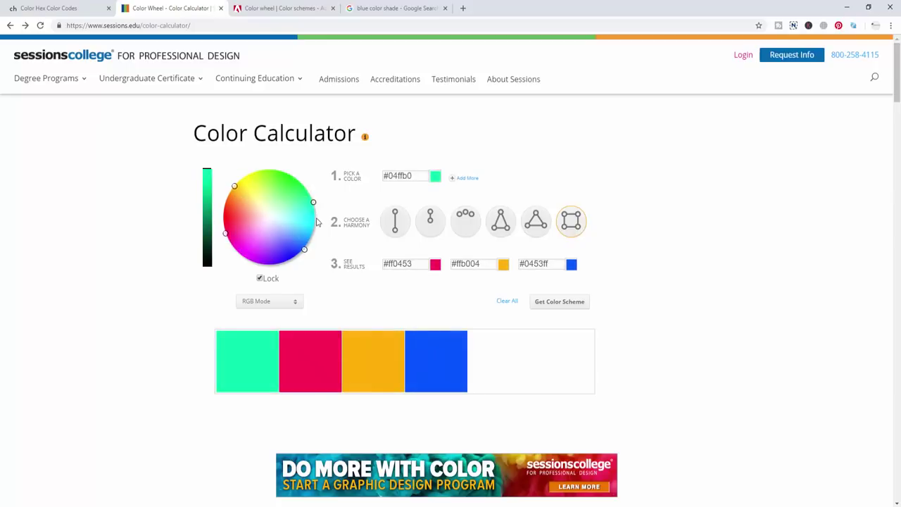
{"action": "left_click_drag", "start_coordinate": [417, 261], "coordinate": [368, 265]}
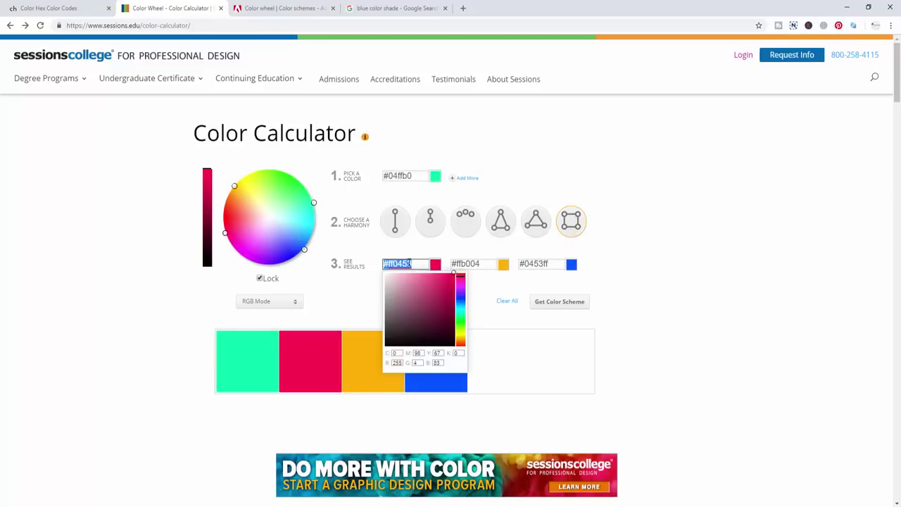
{"action": "key", "text": "Tab"}
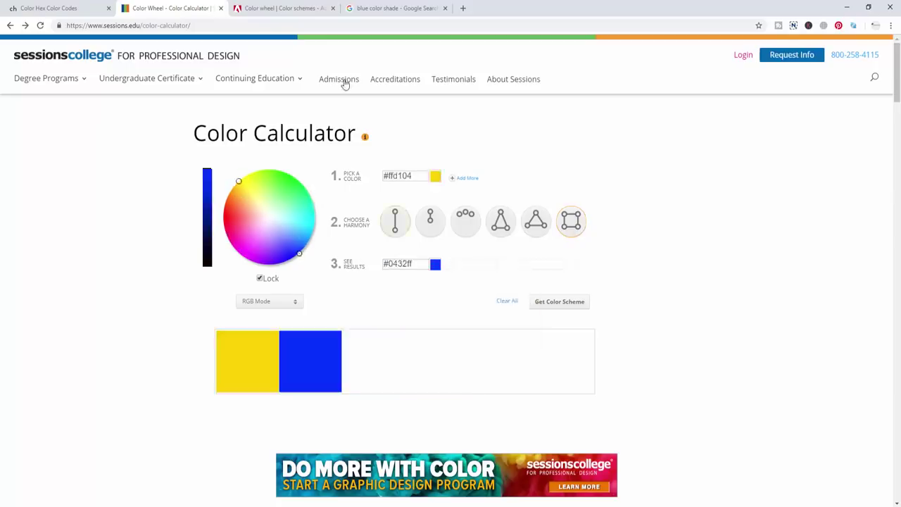
{"action": "key", "text": "ctrl+Tab"}
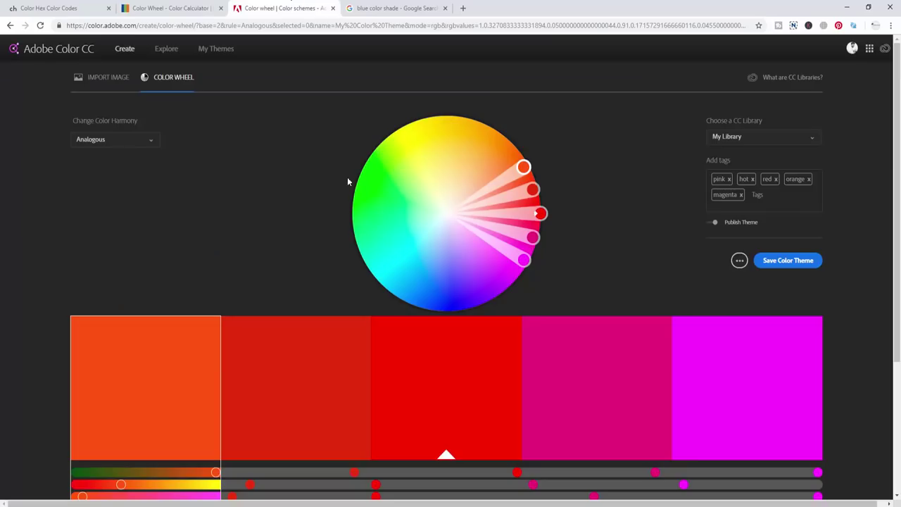
{"action": "left_click", "coordinate": [97, 26]}
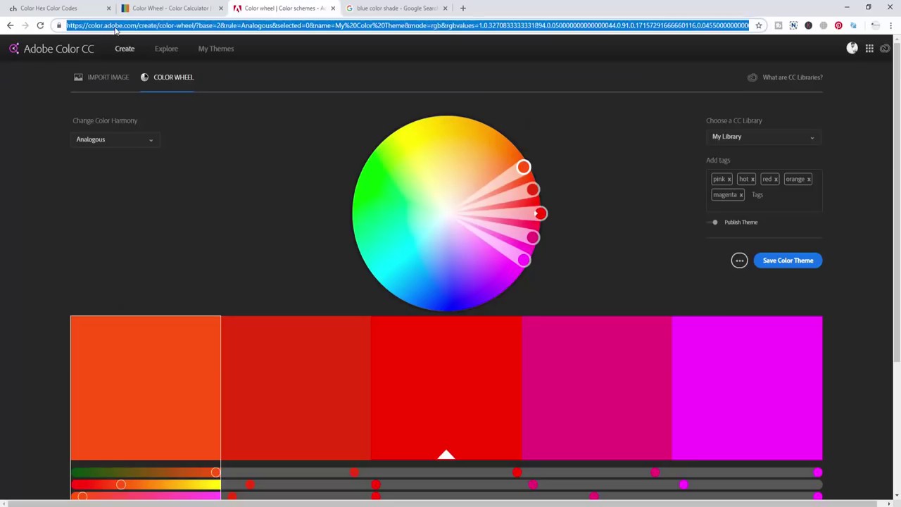
{"action": "left_click", "coordinate": [89, 27]}
{"action": "double_click", "coordinate": [101, 27]}
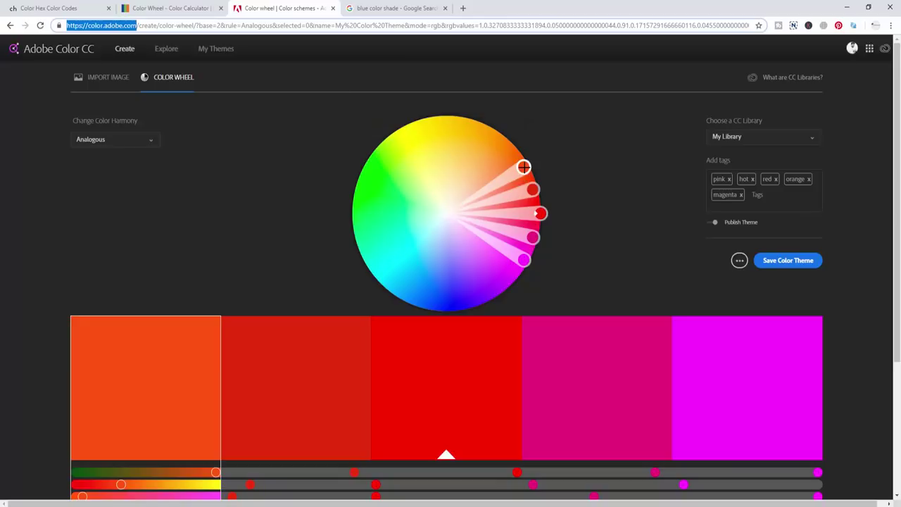
Spread the Analogous harmony by moving the first color's handle around the wheel from orange to yellow-green, keeping the Analogous rule.
{"action": "left_click_drag", "start_coordinate": [524, 167], "coordinate": [517, 154]}
{"action": "left_click", "coordinate": [134, 25]}
{"action": "left_click", "coordinate": [136, 25]}
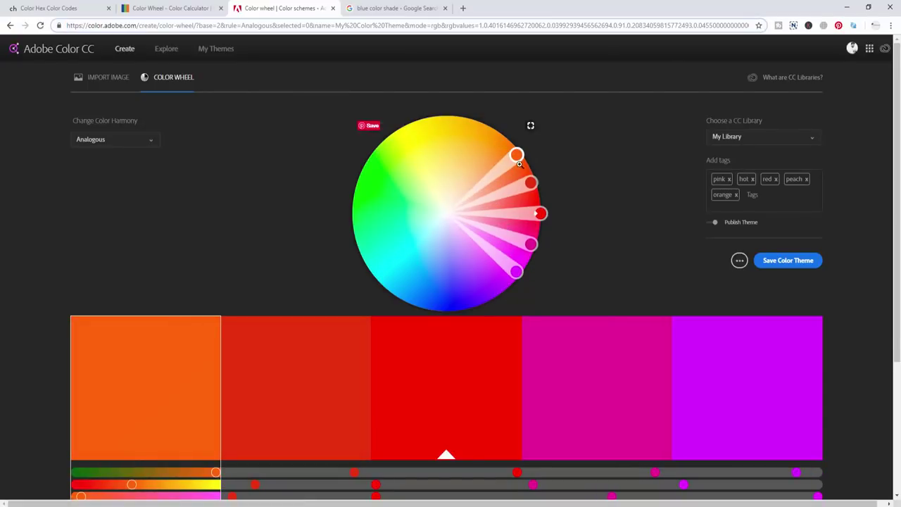
{"action": "left_click_drag", "start_coordinate": [518, 156], "coordinate": [393, 161]}
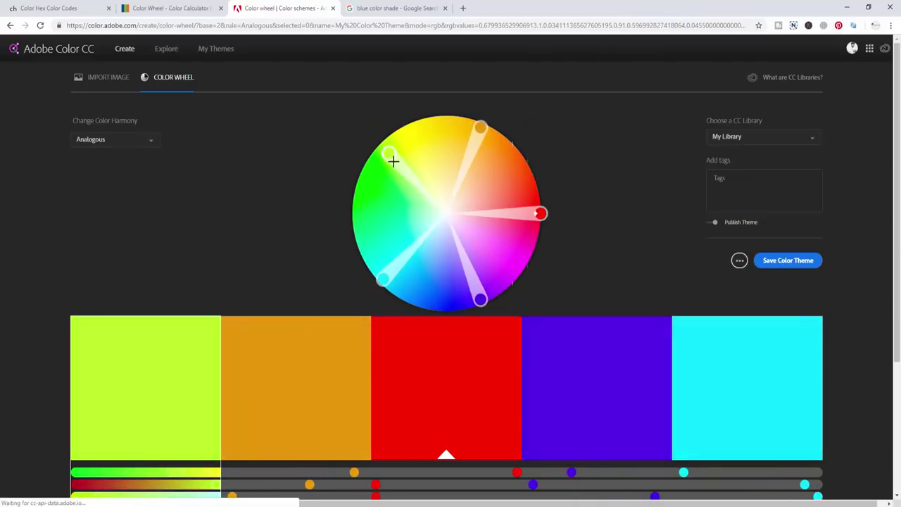
{"action": "left_click", "coordinate": [112, 140]}
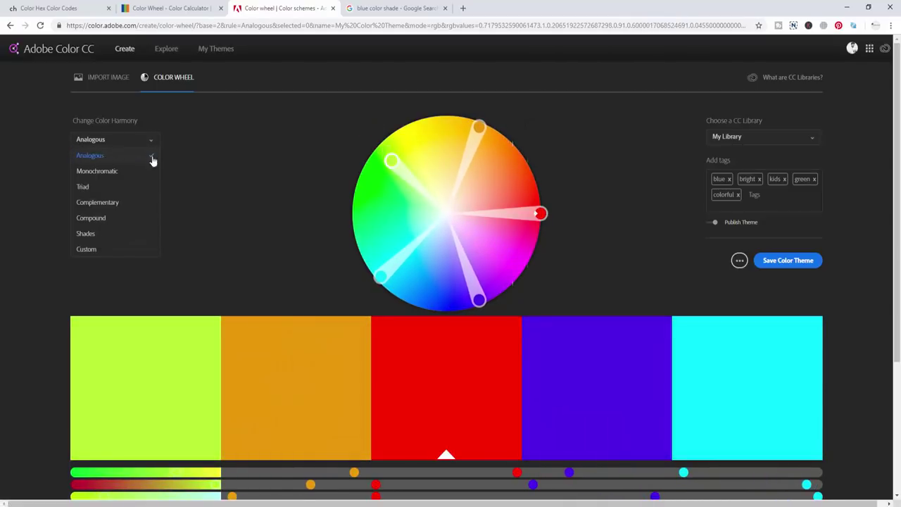
{"action": "left_click", "coordinate": [89, 158]}
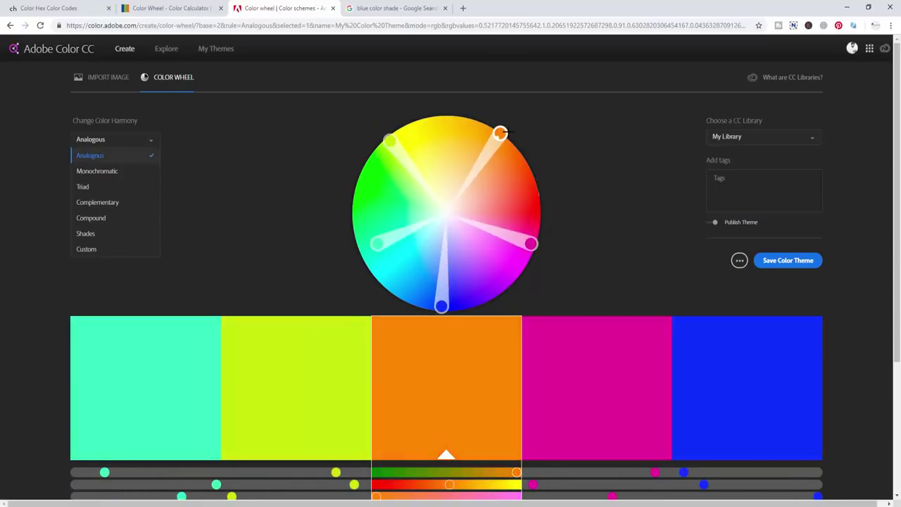
Change the color harmony to Monochromatic and move the wheel handles inward for a grayish tone and a light red tint.
{"action": "left_click", "coordinate": [110, 171]}
{"action": "left_click_drag", "start_coordinate": [483, 155], "coordinate": [456, 208]}
{"action": "left_click_drag", "start_coordinate": [506, 188], "coordinate": [483, 195]}
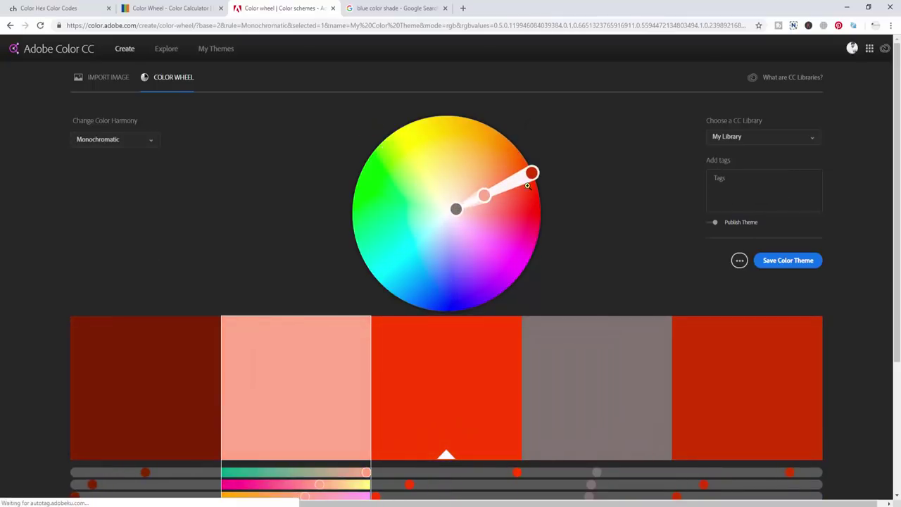
Adjust the Monochromatic harmony's wheel handles in the red range, then rotate them through purple to blue.
{"action": "left_click_drag", "start_coordinate": [533, 173], "coordinate": [528, 177]}
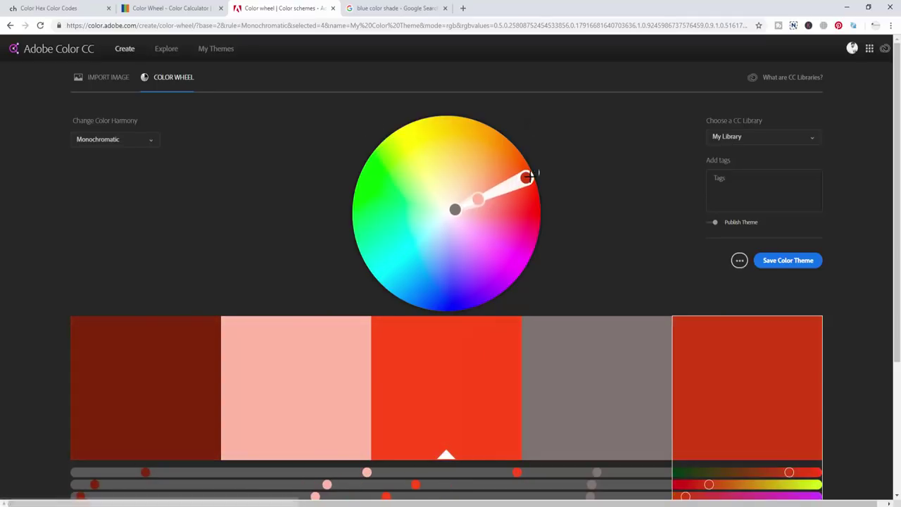
{"action": "left_click_drag", "start_coordinate": [478, 199], "coordinate": [501, 191]}
{"action": "left_click_drag", "start_coordinate": [454, 210], "coordinate": [504, 257]}
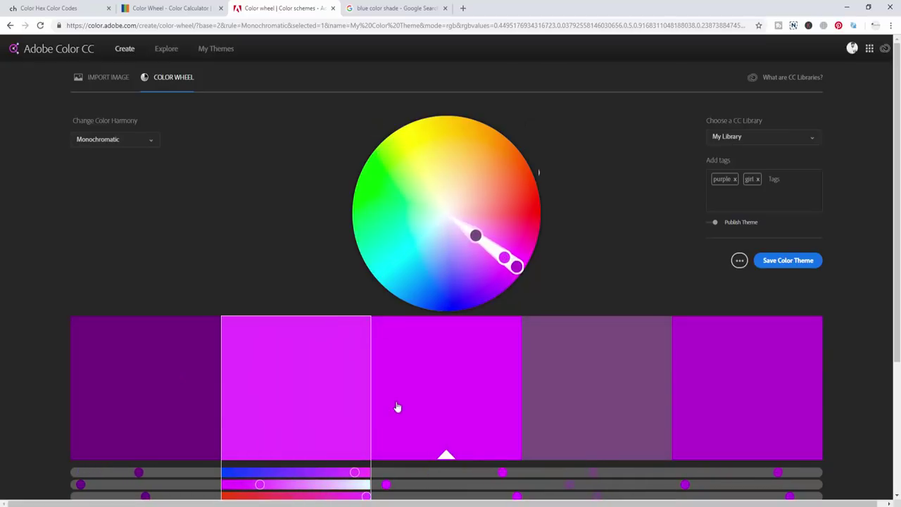
{"action": "key", "text": "ctrl+z"}
{"action": "key", "text": "ctrl+z"}
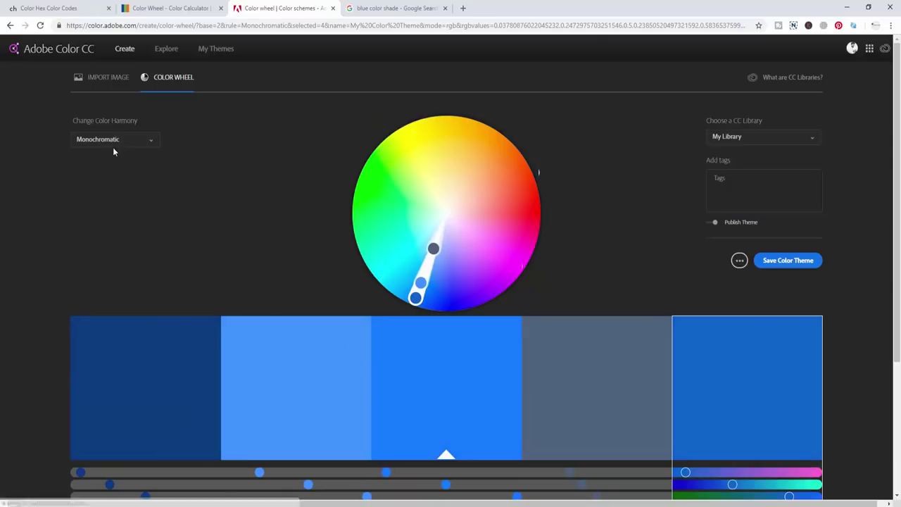
Change the color harmony to Triad and rotate its handles around the wheel until the base color is yellow.
{"action": "left_click", "coordinate": [113, 141]}
{"action": "left_click", "coordinate": [82, 187]}
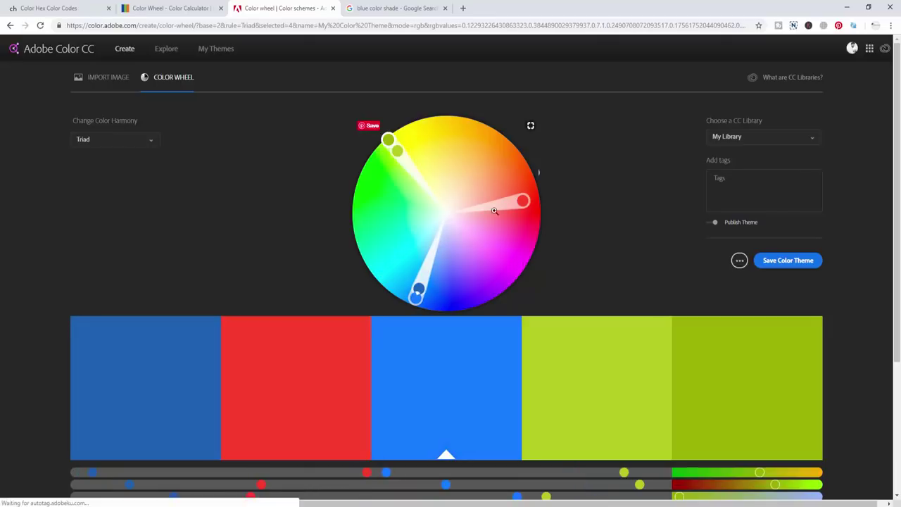
{"action": "left_click_drag", "start_coordinate": [495, 207], "coordinate": [382, 252]}
Change the color harmony to Complementary and rotate the yellow handle around the wheel to turquoise.
{"action": "left_click", "coordinate": [133, 143]}
{"action": "left_click", "coordinate": [101, 204]}
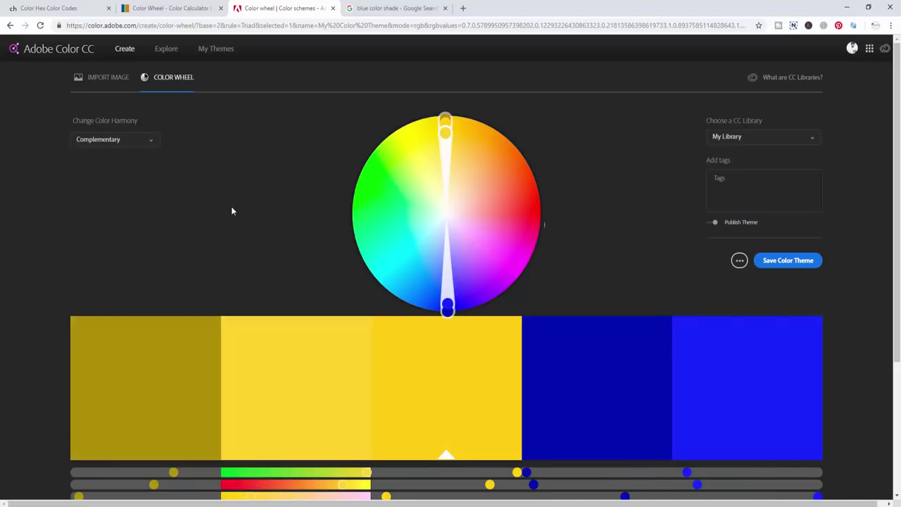
{"action": "left_click_drag", "start_coordinate": [454, 131], "coordinate": [392, 239]}
Select the dark red fourth color and raise its green value to 67, giving hex B24300.
{"action": "scroll", "coordinate": [454, 296], "scroll_direction": "down", "scroll_amount": 3}
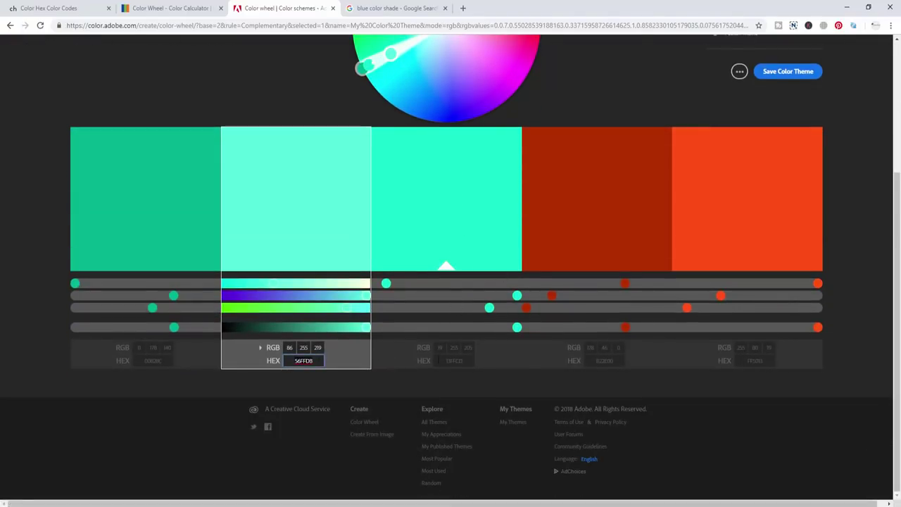
{"action": "left_click", "coordinate": [459, 240]}
{"action": "left_click", "coordinate": [589, 315]}
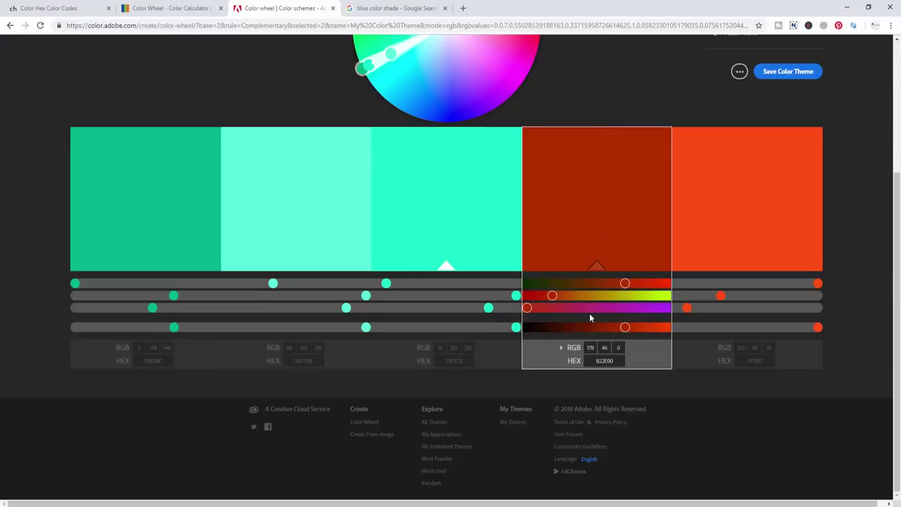
{"action": "mouse_move", "coordinate": [555, 301]}
{"action": "left_mouse_down"}
{"action": "mouse_move", "coordinate": [581, 300]}
{"action": "mouse_move", "coordinate": [541, 298]}
{"action": "mouse_move", "coordinate": [564, 296]}
{"action": "left_mouse_up"}
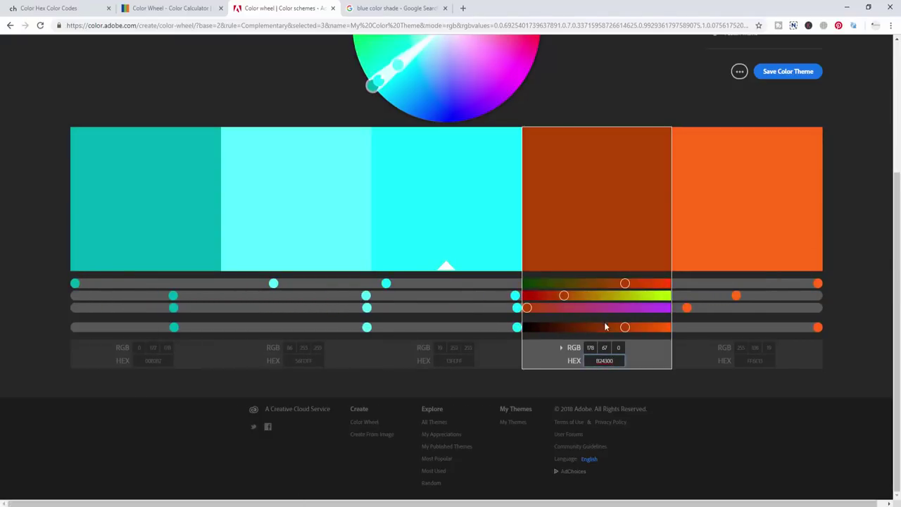
Change the color harmony from Complementary to Compound.
{"action": "scroll", "coordinate": [362, 371], "scroll_direction": "up", "scroll_amount": 3}
{"action": "left_click", "coordinate": [125, 142]}
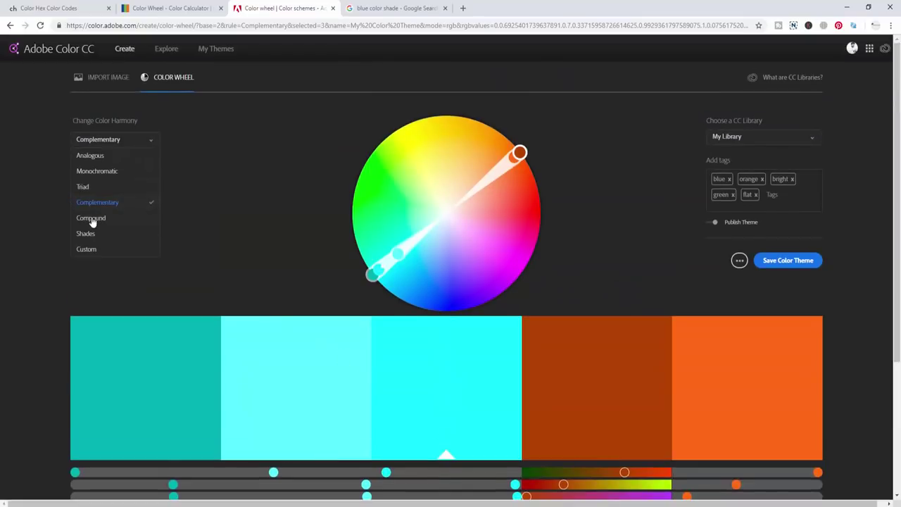
{"action": "left_click", "coordinate": [125, 218]}
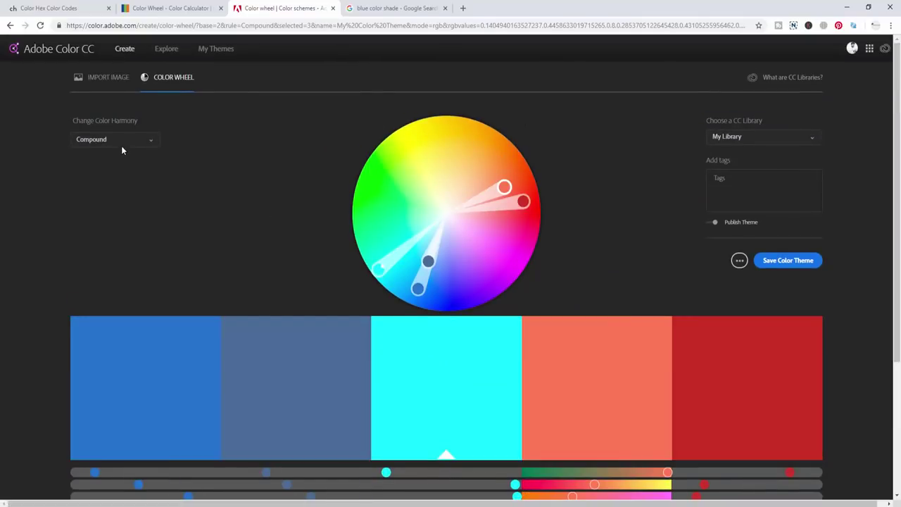
Apply the Shades harmony, move its wheel handle from cyan to orange, and switch the rule to Custom.
{"action": "left_click", "coordinate": [121, 143]}
{"action": "left_click", "coordinate": [100, 234]}
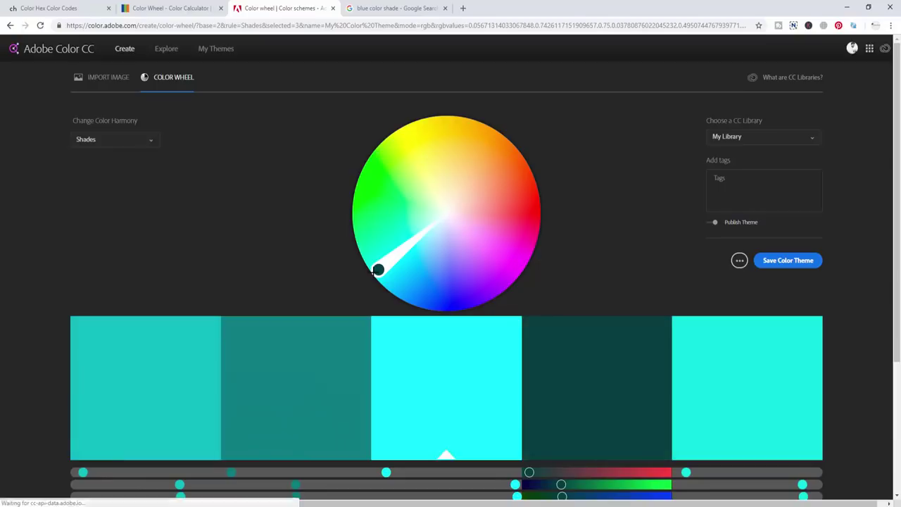
{"action": "mouse_move", "coordinate": [378, 268]}
{"action": "left_mouse_down"}
{"action": "mouse_move", "coordinate": [464, 210]}
{"action": "mouse_move", "coordinate": [493, 150]}
{"action": "mouse_move", "coordinate": [501, 151]}
{"action": "left_mouse_up"}
{"action": "left_click", "coordinate": [93, 140]}
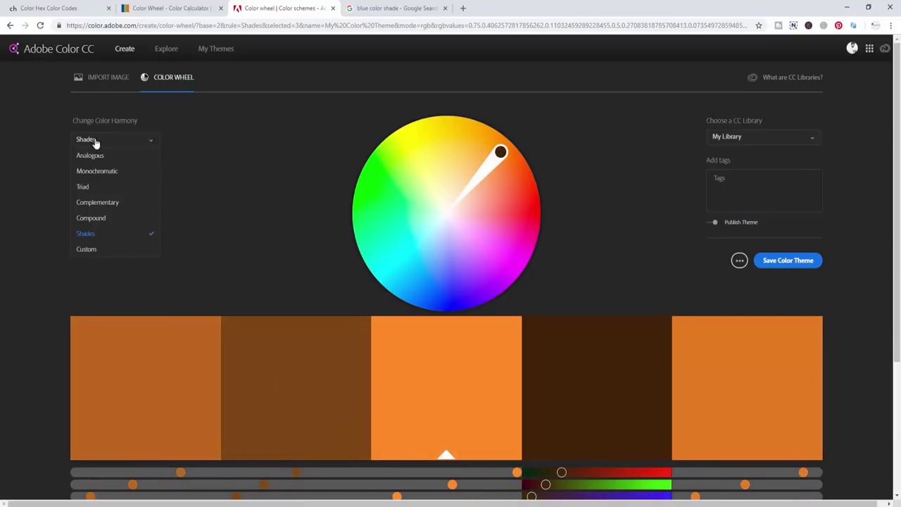
{"action": "left_click", "coordinate": [87, 248]}
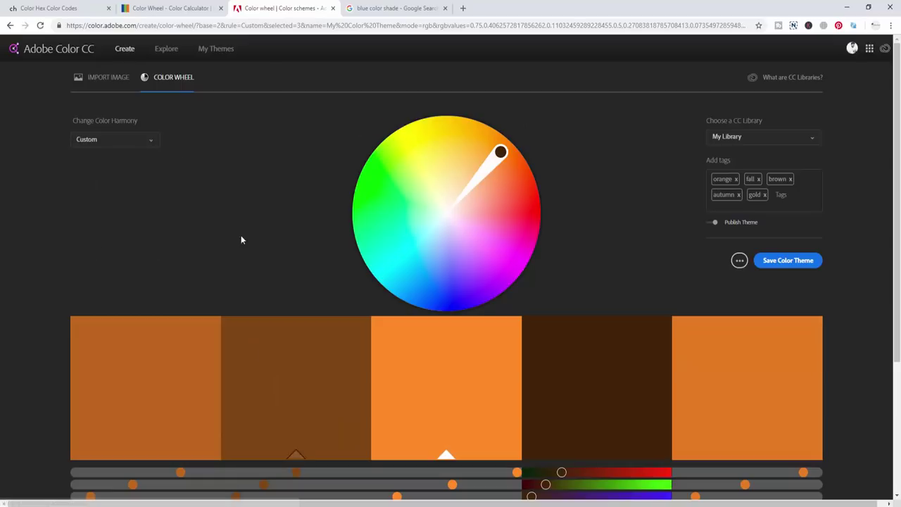
Open the Explore page and search the shared themes by title for real estate.
{"action": "left_click", "coordinate": [167, 52]}
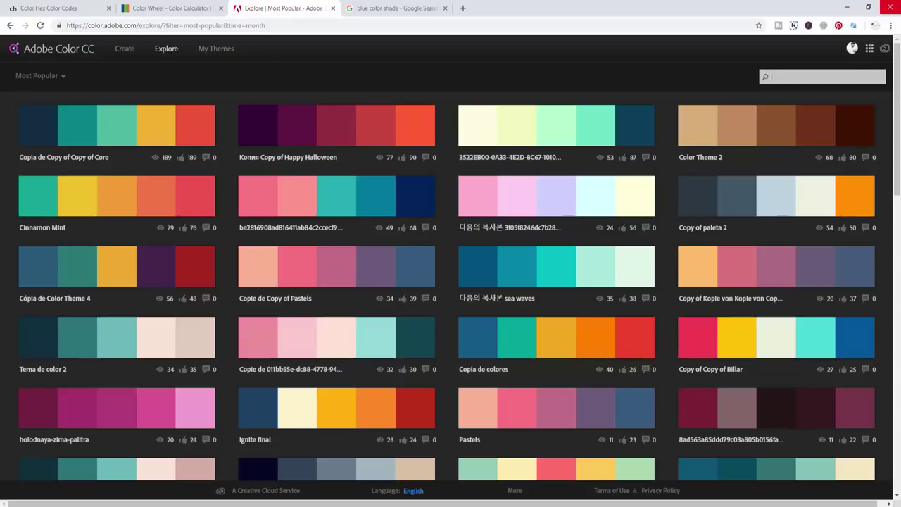
{"action": "type", "text": "eal est"}
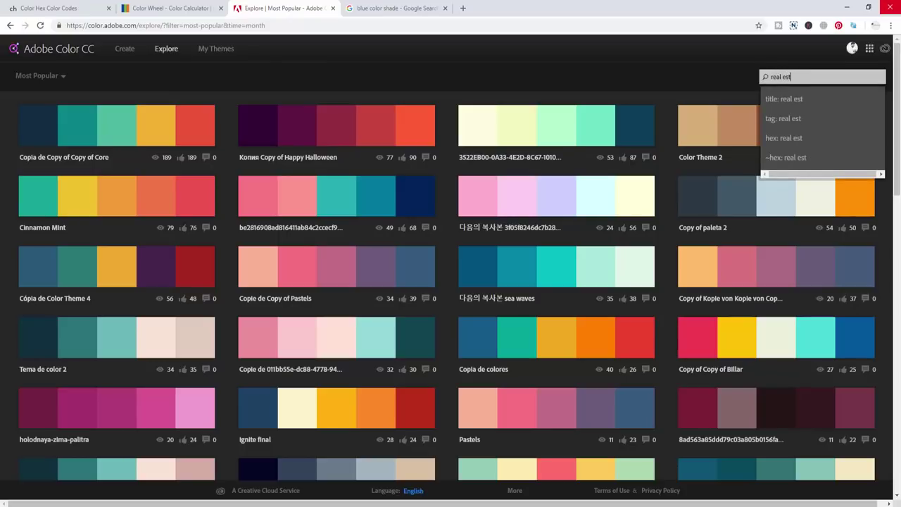
{"action": "type", "text": "ate"}
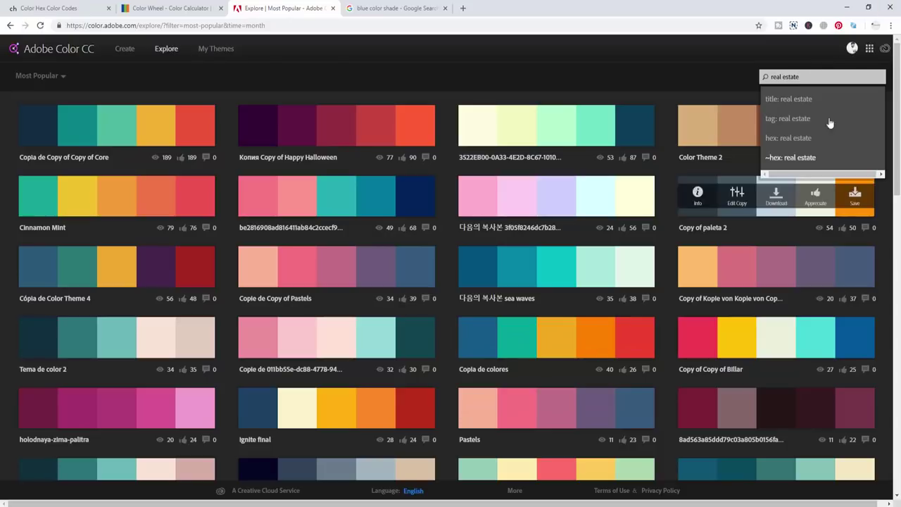
{"action": "left_click", "coordinate": [782, 99]}
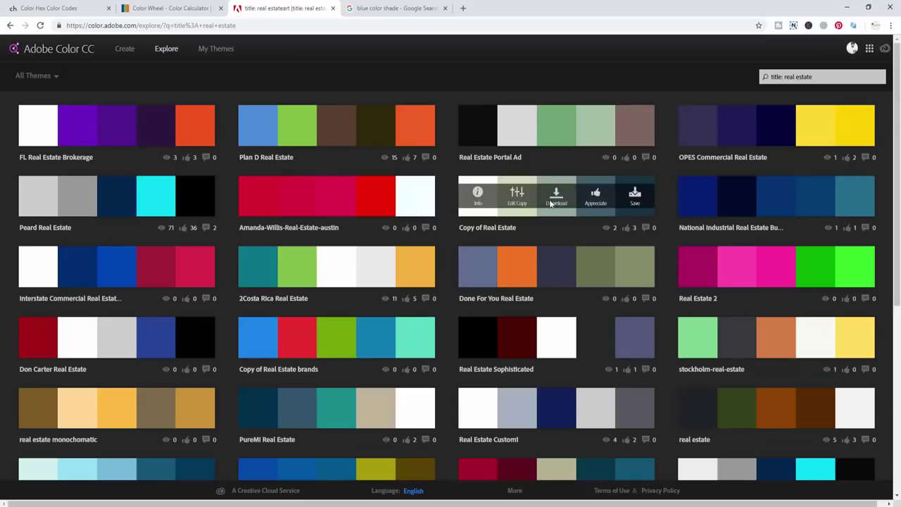
Browse the real estate color themes to compare the palettes used for that industry.
{"action": "scroll", "coordinate": [475, 338], "scroll_direction": "down", "scroll_amount": 9}
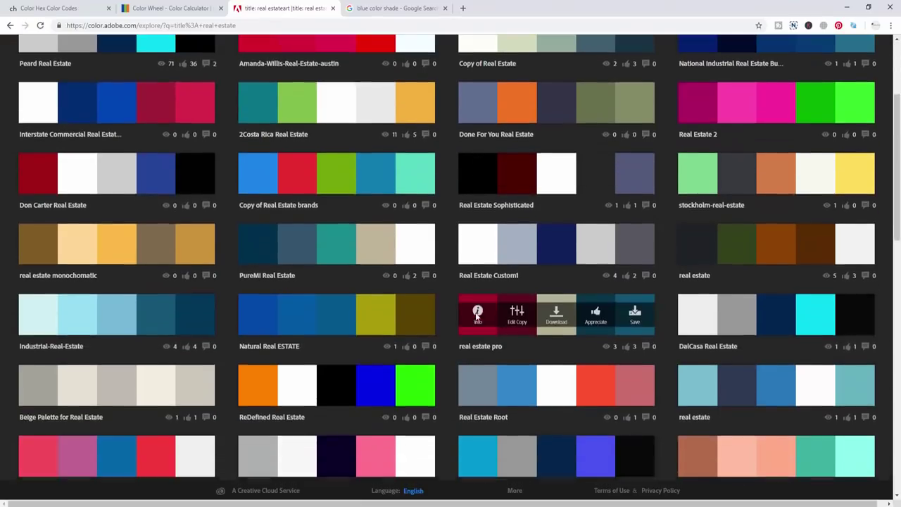
{"action": "scroll", "coordinate": [476, 352], "scroll_direction": "down", "scroll_amount": 4}
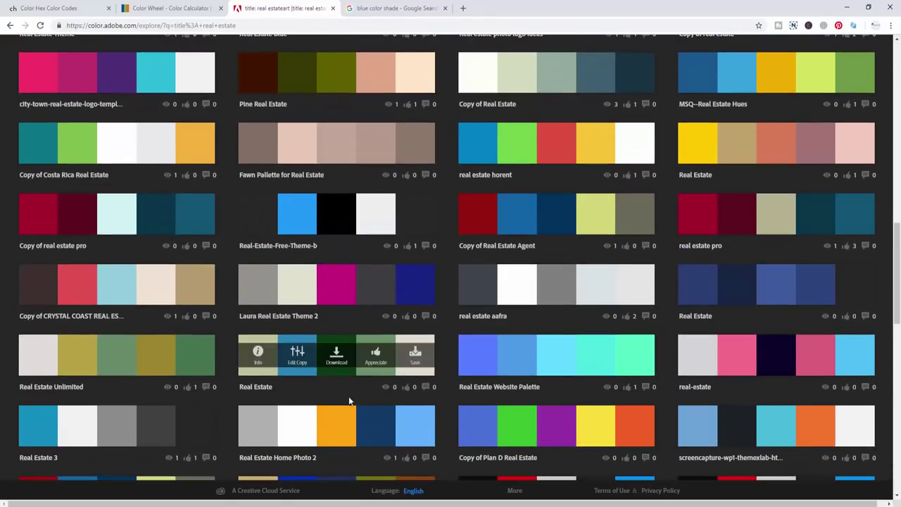
{"action": "scroll", "coordinate": [351, 401], "scroll_direction": "up", "scroll_amount": 9}
{"action": "scroll", "coordinate": [350, 405], "scroll_direction": "up", "scroll_amount": 2}
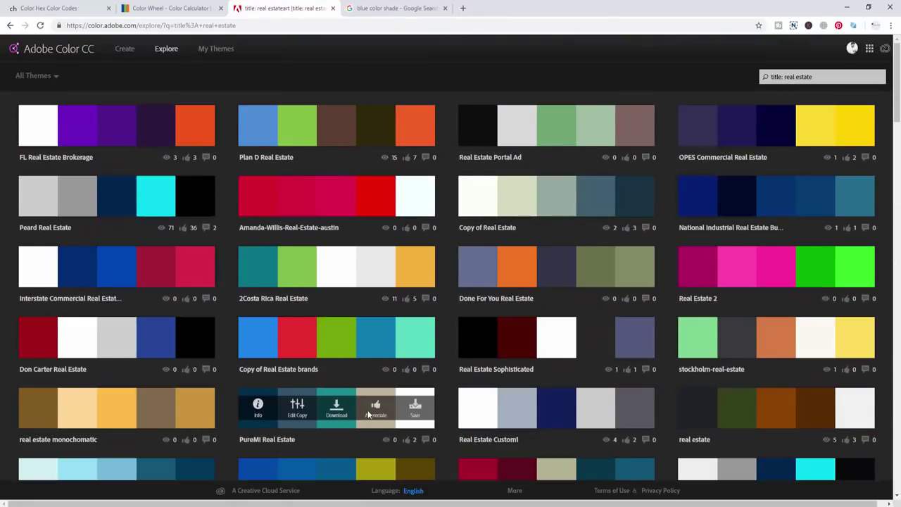
{"action": "scroll", "coordinate": [367, 415], "scroll_direction": "down", "scroll_amount": 8}
{"action": "scroll", "coordinate": [368, 411], "scroll_direction": "down", "scroll_amount": 6}
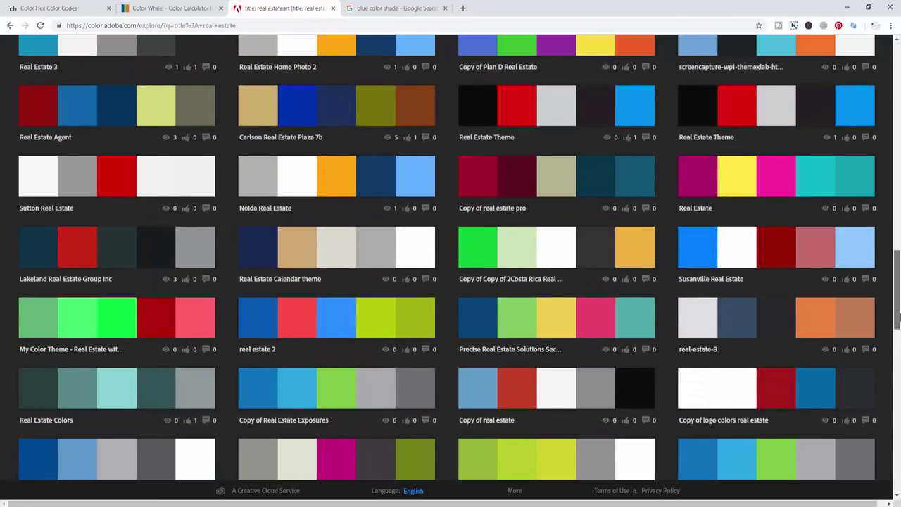
{"action": "scroll", "coordinate": [705, 233], "scroll_direction": "up", "scroll_amount": 1}
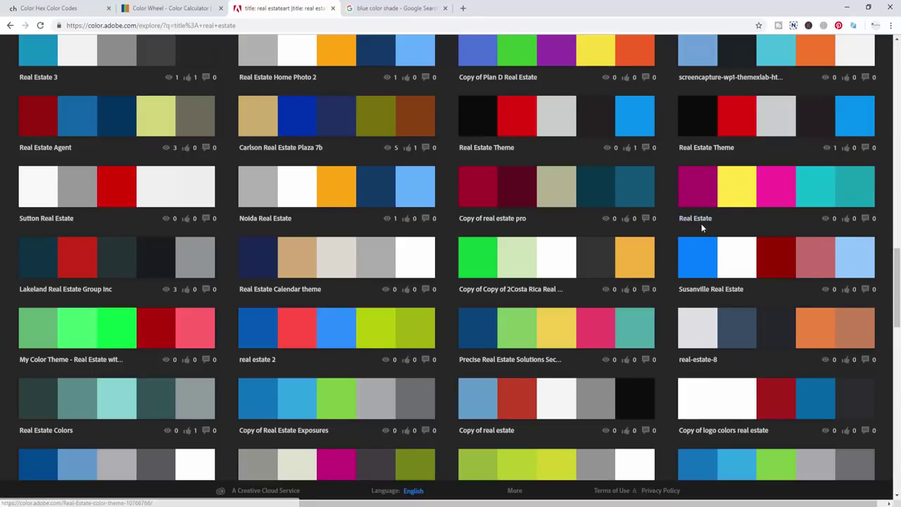
{"action": "scroll", "coordinate": [235, 243], "scroll_direction": "up", "scroll_amount": 3}
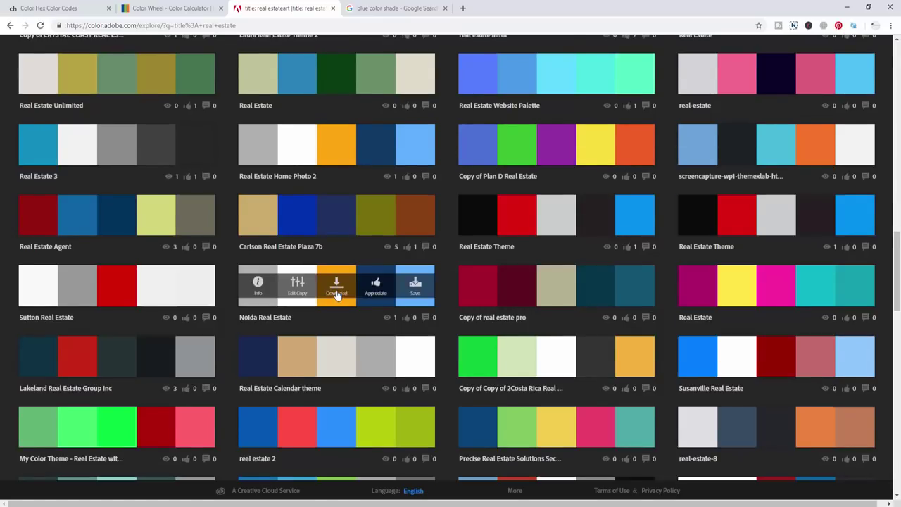
{"action": "scroll", "coordinate": [338, 296], "scroll_direction": "up", "scroll_amount": 4}
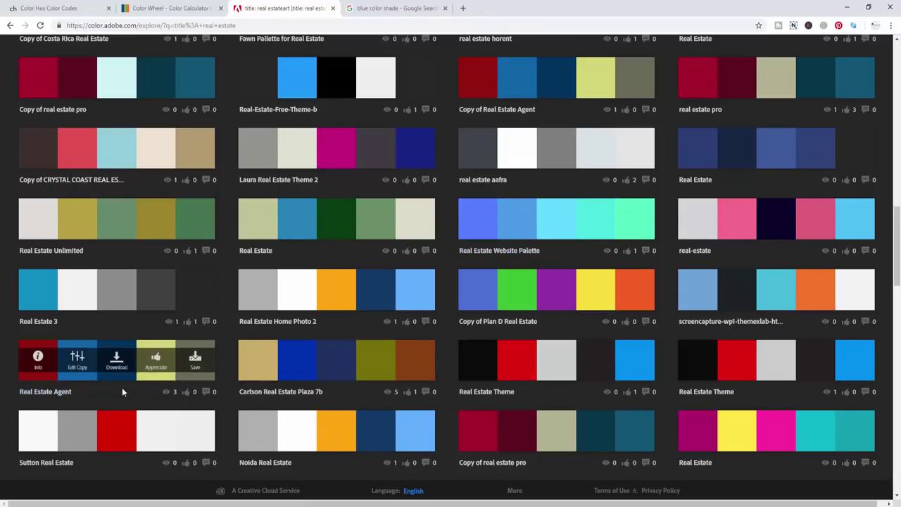
{"action": "scroll", "coordinate": [65, 374], "scroll_direction": "up", "scroll_amount": 15}
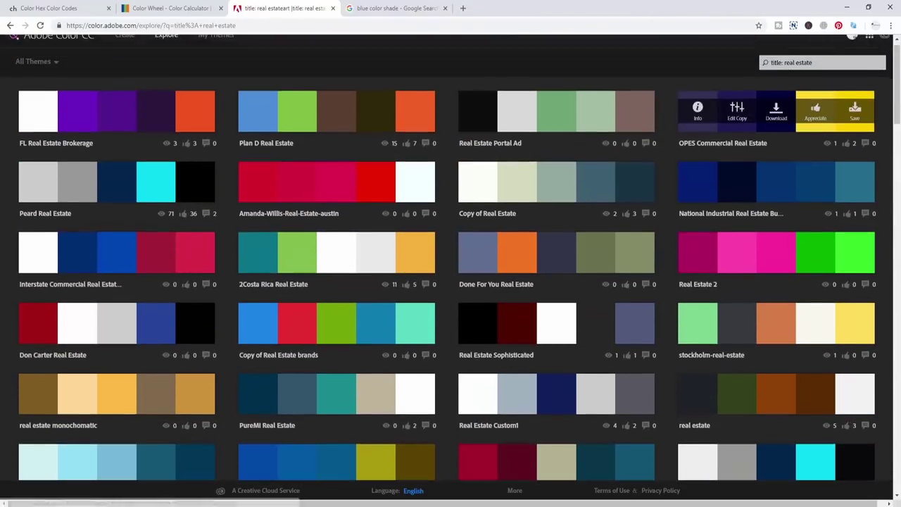
Search the shared themes for education and look over the resulting palettes.
{"action": "key", "text": "ctrl+a"}
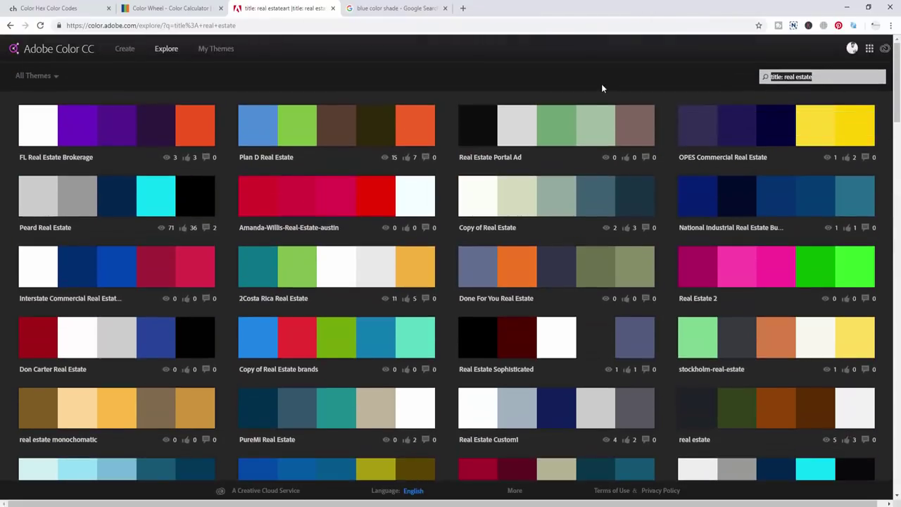
{"action": "type", "text": "edu"}
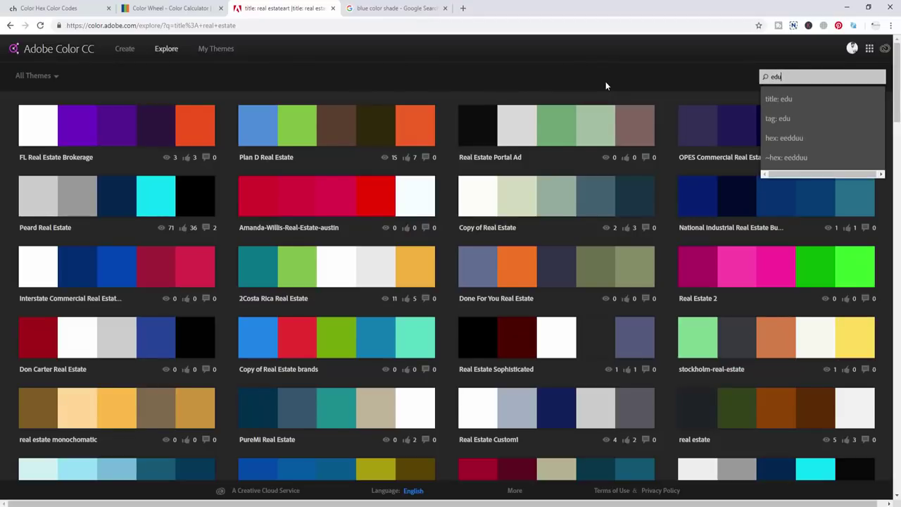
{"action": "type", "text": "cation"}
{"action": "key", "text": "Return"}
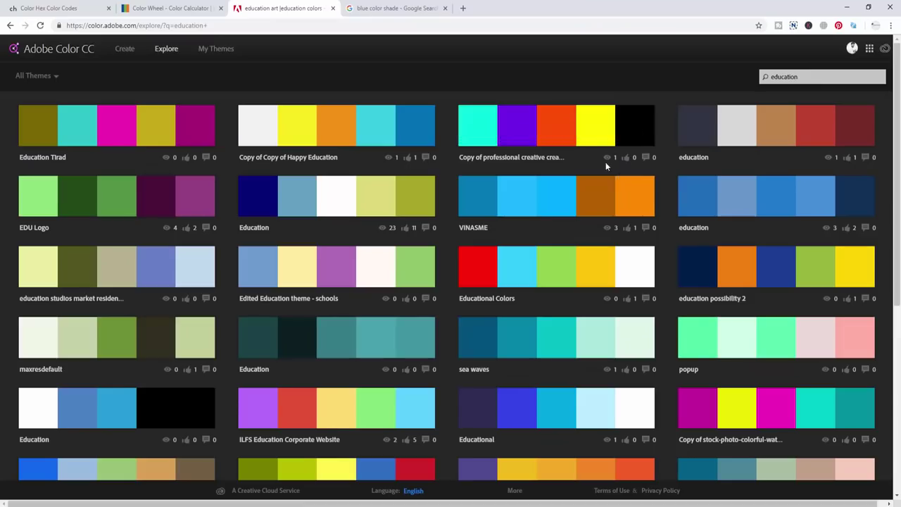
{"action": "scroll", "coordinate": [709, 273], "scroll_direction": "down", "scroll_amount": 2}
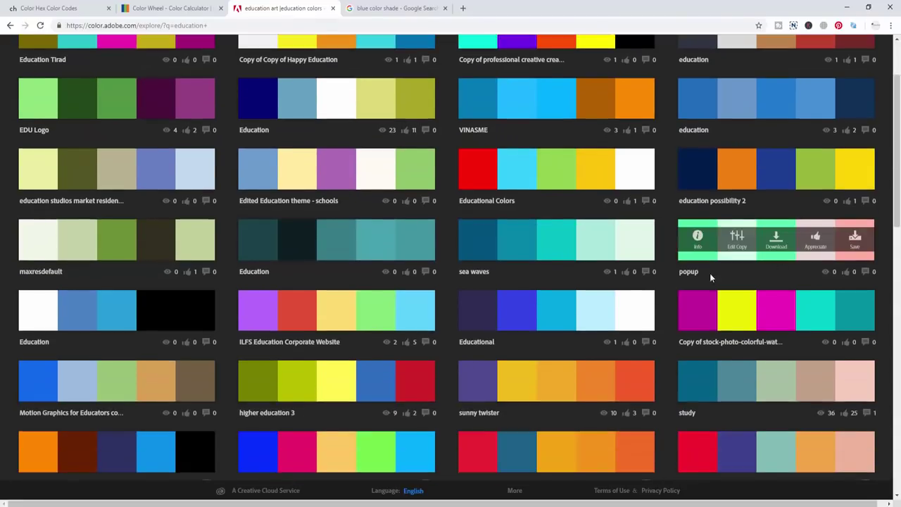
{"action": "scroll", "coordinate": [586, 83], "scroll_direction": "up", "scroll_amount": 2}
Replace the theme search with medical and run it.
{"action": "type", "text": "m"}
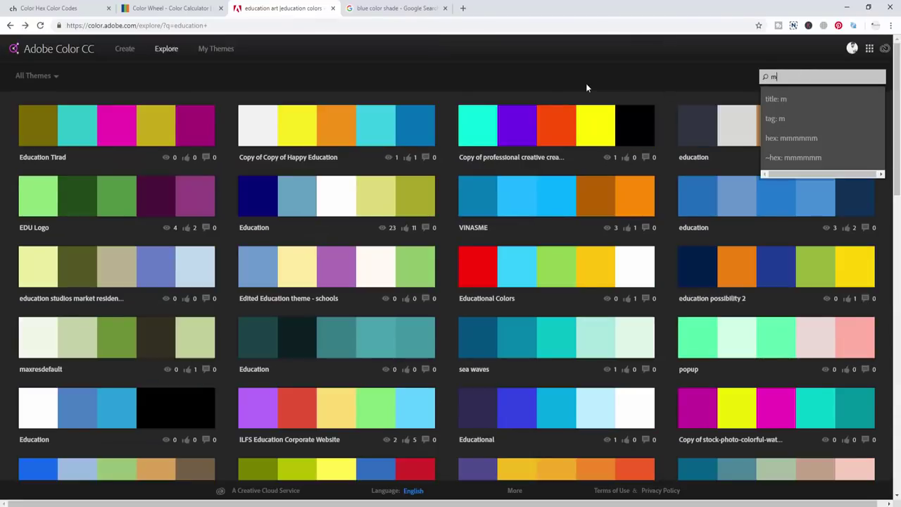
{"action": "type", "text": "edical"}
{"action": "key", "text": "Return"}
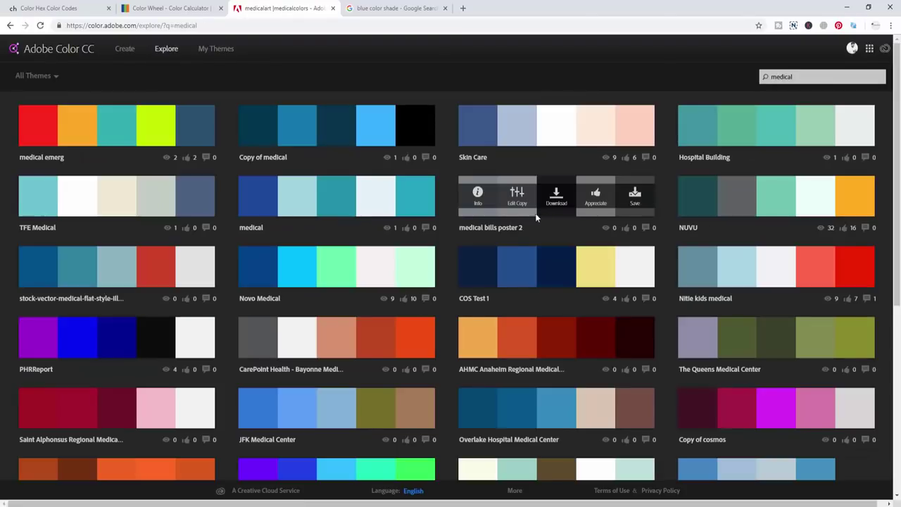
Browse the medical color themes to compare the palettes used for that industry.
{"action": "scroll", "coordinate": [553, 284], "scroll_direction": "down", "scroll_amount": 2}
{"action": "scroll", "coordinate": [385, 224], "scroll_direction": "up", "scroll_amount": 2}
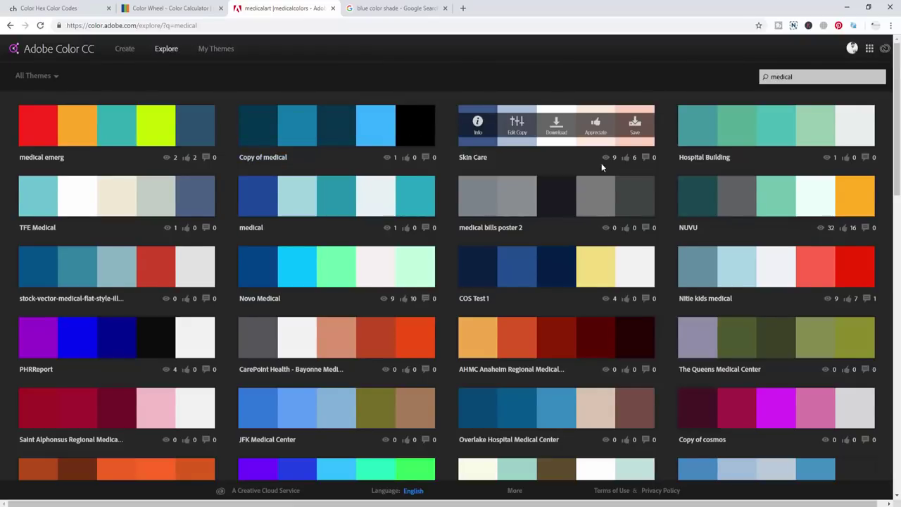
{"action": "scroll", "coordinate": [352, 276], "scroll_direction": "down", "scroll_amount": 2}
{"action": "scroll", "coordinate": [351, 276], "scroll_direction": "down", "scroll_amount": 3}
{"action": "scroll", "coordinate": [376, 356], "scroll_direction": "up", "scroll_amount": 5}
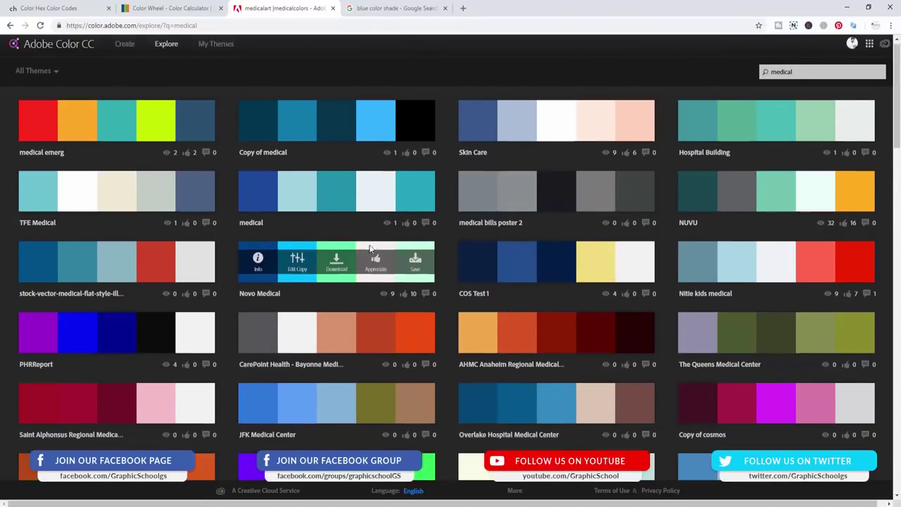
{"action": "scroll", "coordinate": [288, 253], "scroll_direction": "down", "scroll_amount": 2}
{"action": "scroll", "coordinate": [139, 221], "scroll_direction": "down", "scroll_amount": 3}
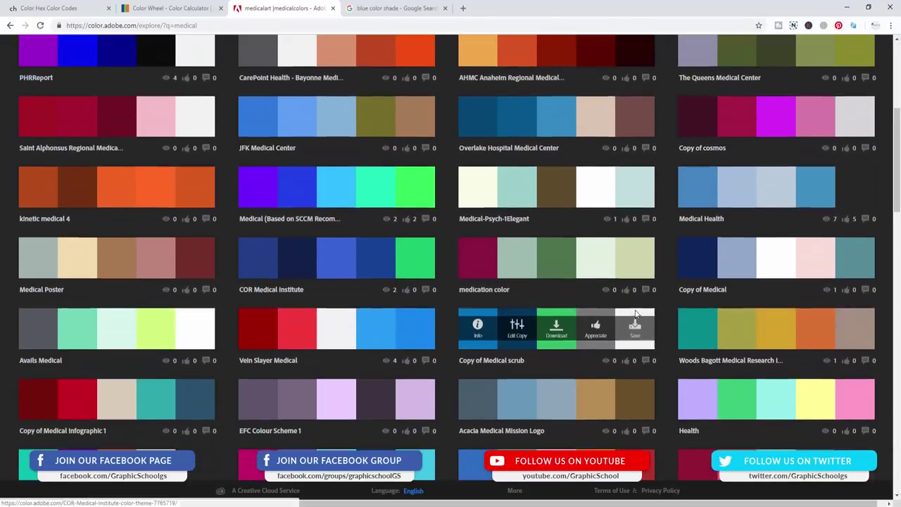
{"action": "scroll", "coordinate": [584, 314], "scroll_direction": "up", "scroll_amount": 5}
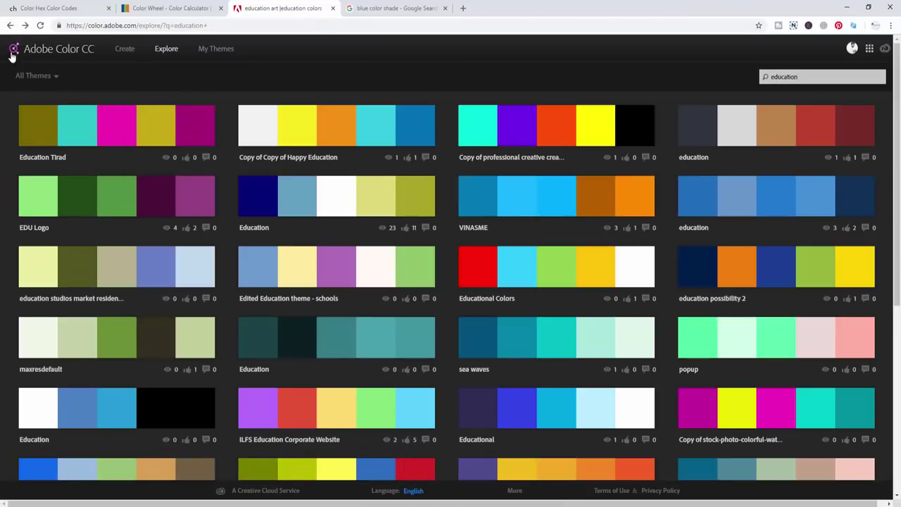
Go back to the real estate theme results and download the Real Estate 2 color theme.
{"action": "left_click", "coordinate": [9, 26]}
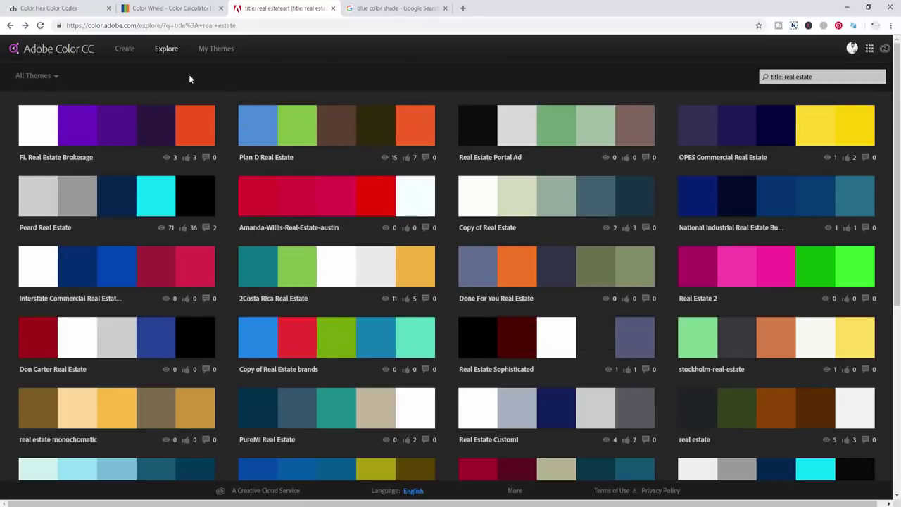
{"action": "left_click", "coordinate": [155, 5]}
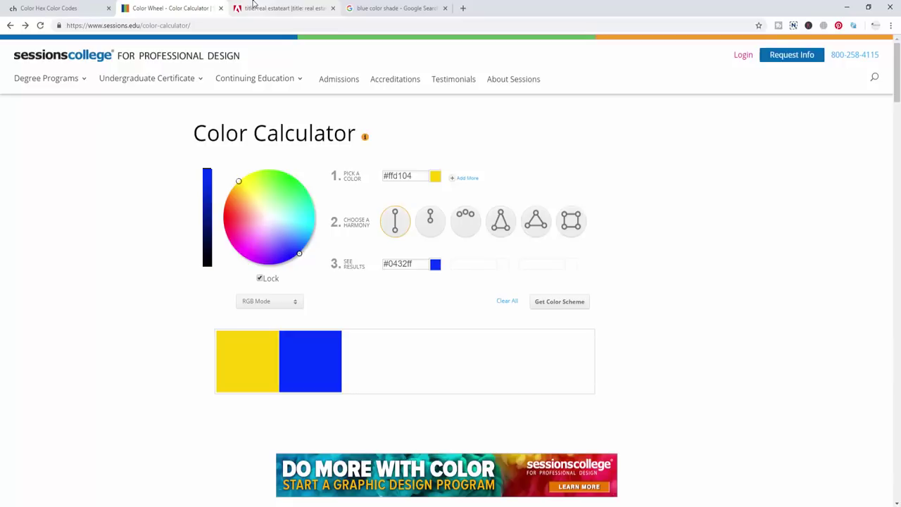
{"action": "left_click", "coordinate": [253, 7]}
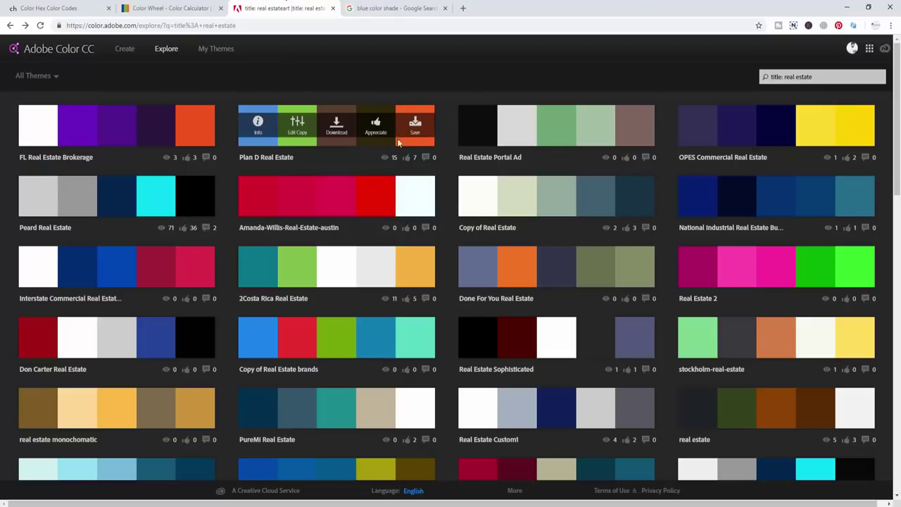
{"action": "mouse_move", "coordinate": [734, 148]}
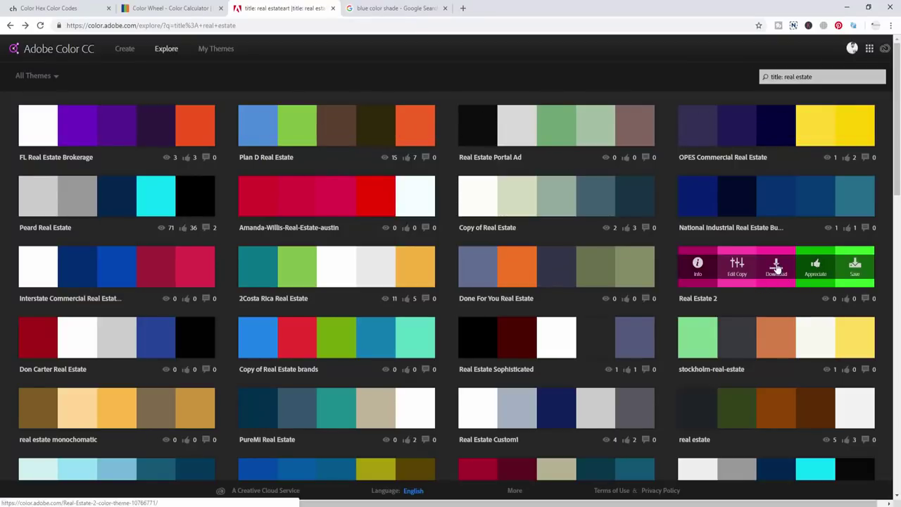
{"action": "left_click", "coordinate": [783, 278]}
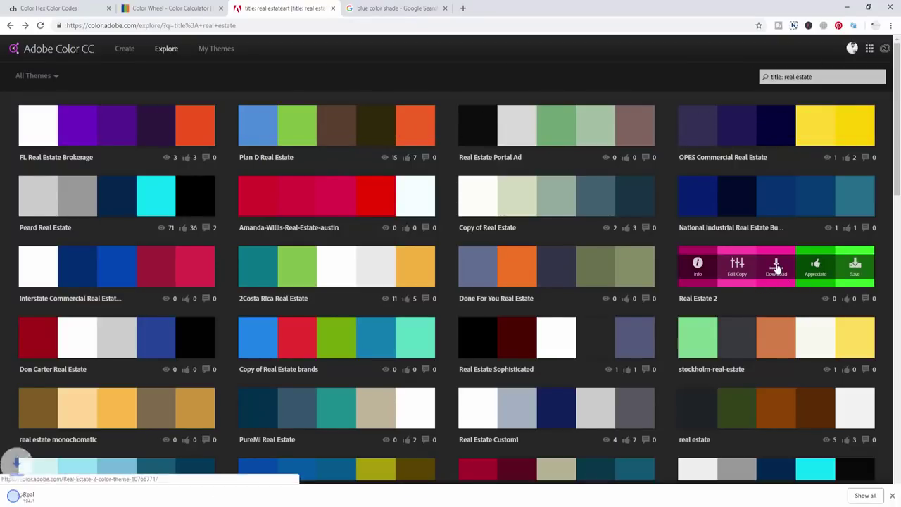
Open the downloaded theme in Photoshop and pick its pink swatch as the foreground color.
{"action": "right_click", "coordinate": [49, 498]}
{"action": "left_click", "coordinate": [79, 444]}
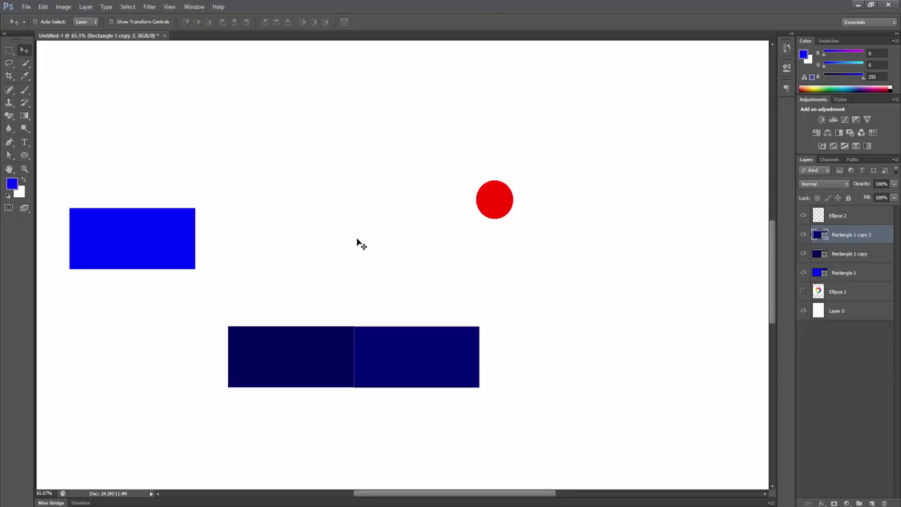
{"action": "left_click", "coordinate": [830, 41]}
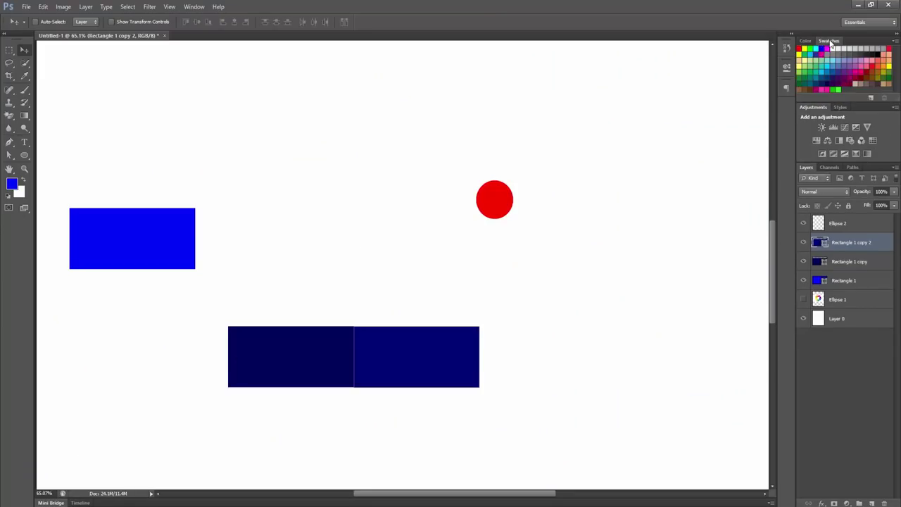
{"action": "left_click", "coordinate": [873, 76]}
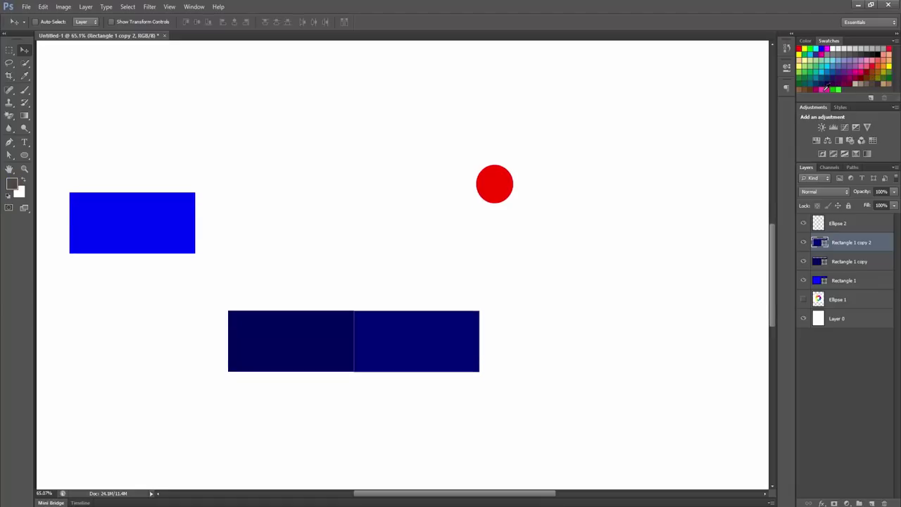
{"action": "left_click", "coordinate": [835, 89]}
{"action": "scroll", "coordinate": [496, 416], "scroll_direction": "down", "scroll_amount": 1}
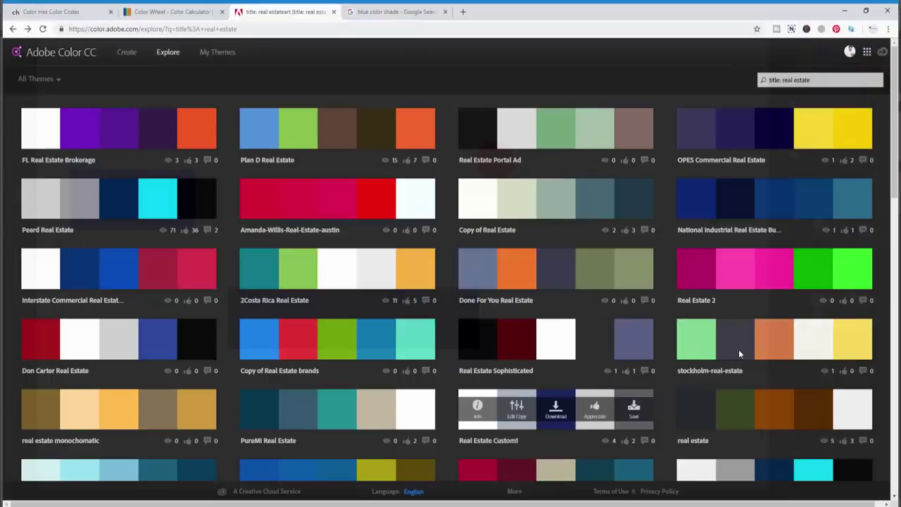
Compare the loaded Photoshop swatches with the Real Estate 2 palette in Adobe Color and return to Photoshop.
{"action": "mouse_move", "coordinate": [707, 267]}
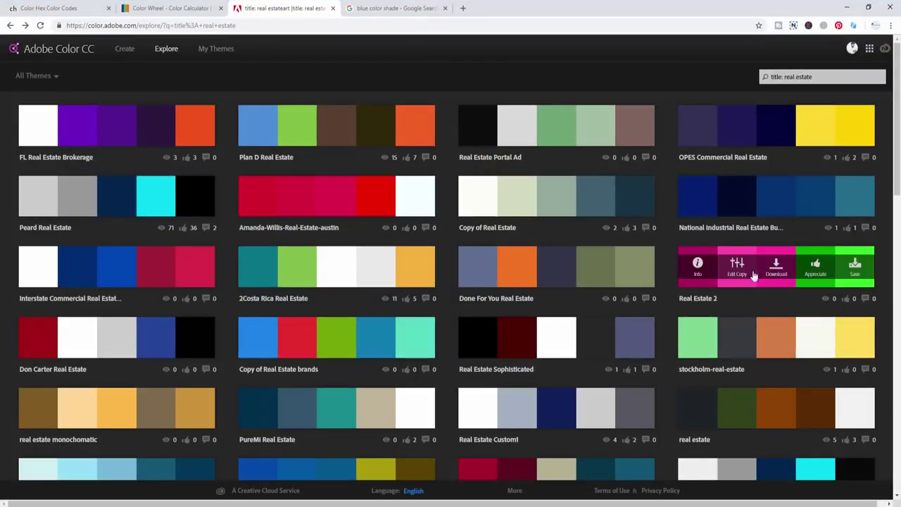
{"action": "left_click", "coordinate": [847, 8]}
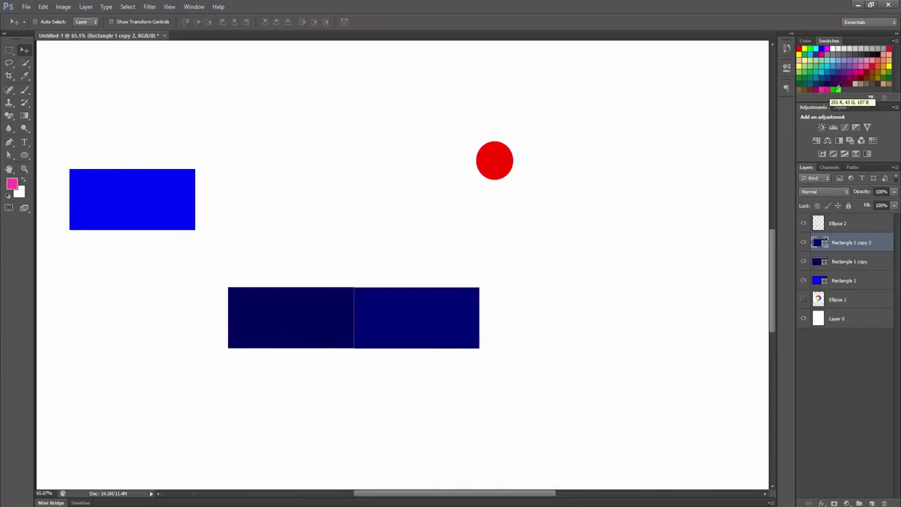
{"action": "left_click", "coordinate": [854, 4]}
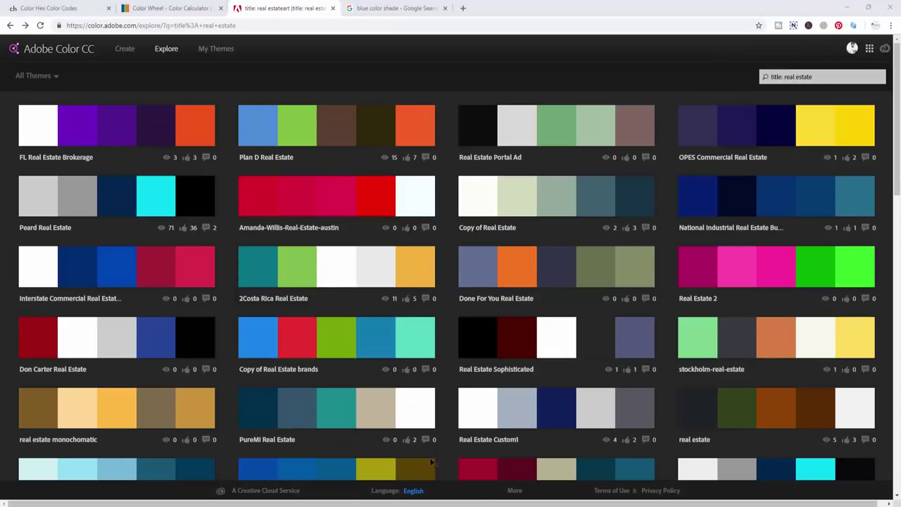
{"action": "left_click", "coordinate": [847, 8]}
{"action": "left_click", "coordinate": [858, 96]}
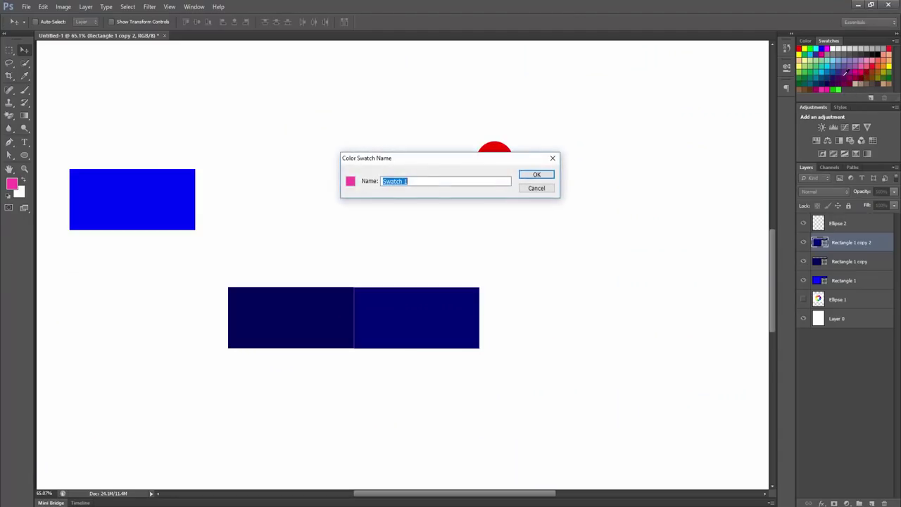
{"action": "left_click", "coordinate": [539, 189]}
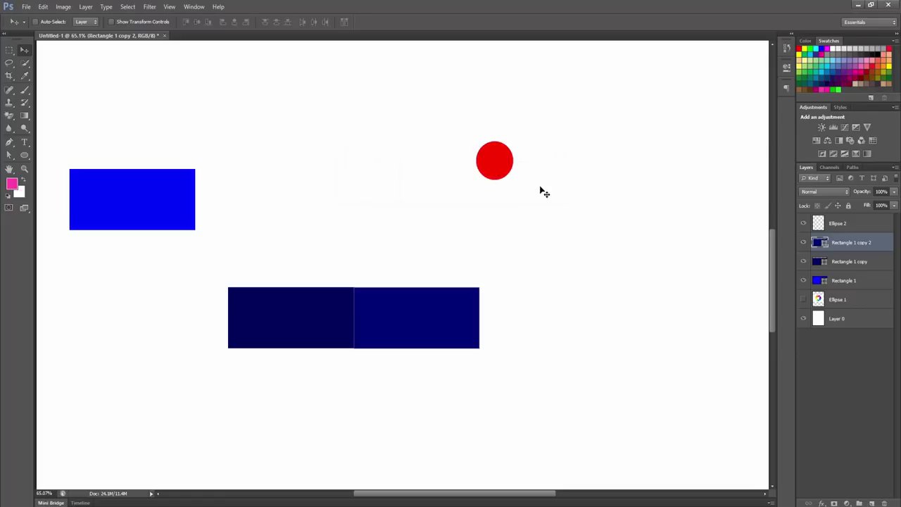